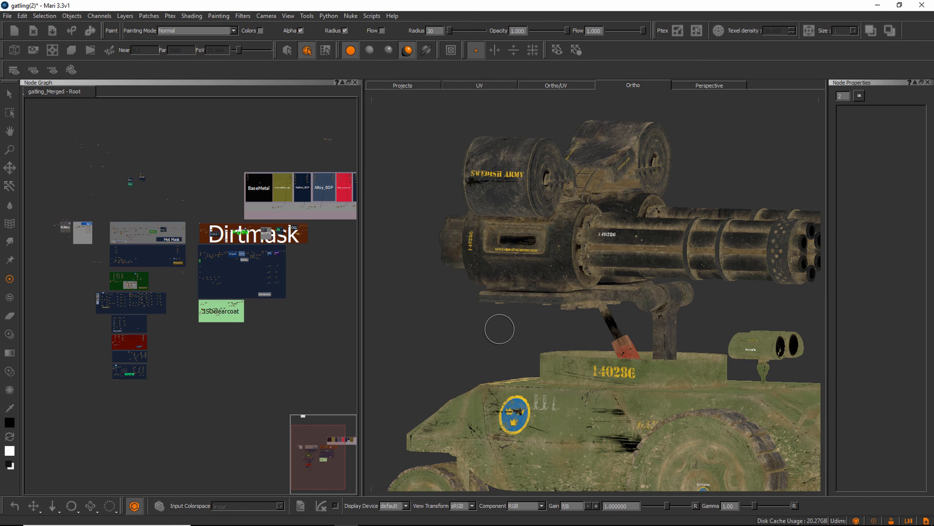
# Step: Examine the textured vehicle and its gatling guns as a whole and up close from several angles
pyautogui.keyDown('alt'); pyautogui.moveTo(500, 329); pyautogui.dragTo(495, 336); pyautogui.keyUp('alt')
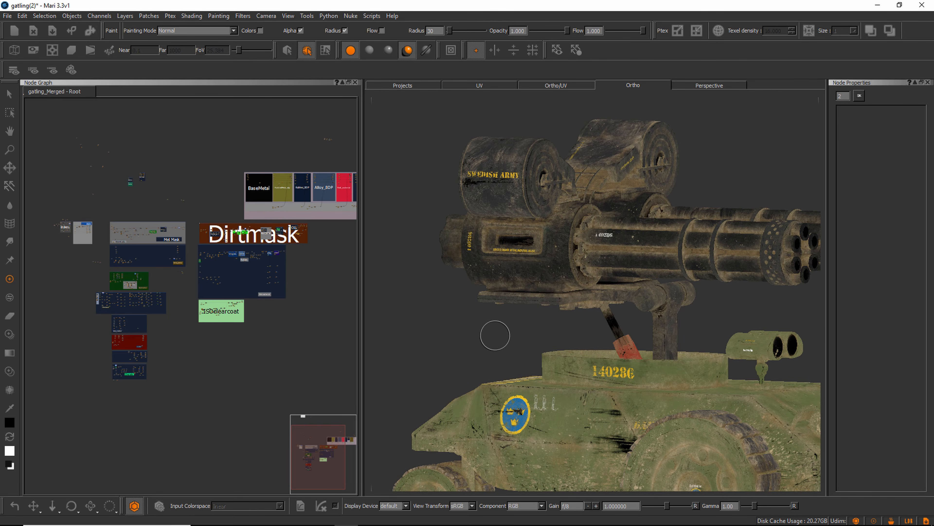
pyautogui.scroll(4, 250, 241)
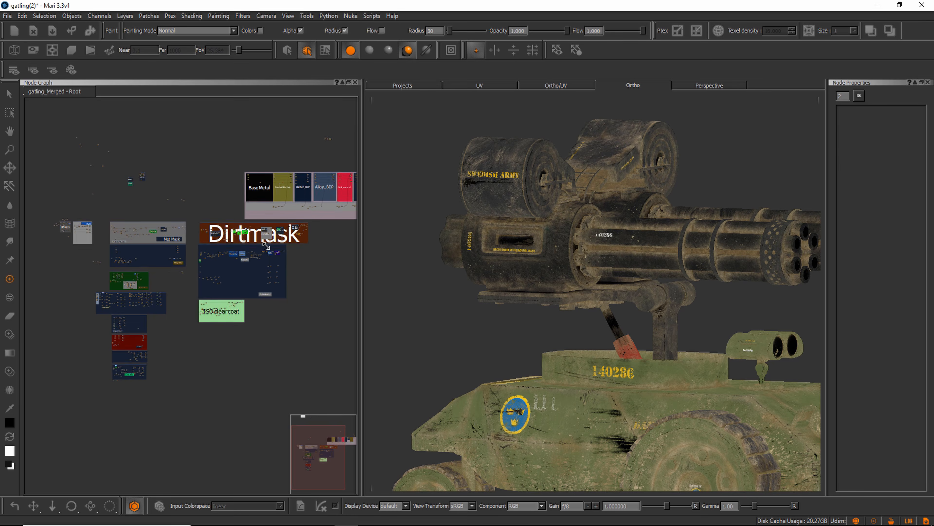
pyautogui.moveTo(194, 259); pyautogui.dragTo(292, 267, button='middle')
pyautogui.keyDown('alt'); pyautogui.moveTo(615, 348); pyautogui.dragTo(600, 263, button='middle'); pyautogui.keyUp('alt')
pyautogui.keyDown('alt'); pyautogui.moveTo(600, 263); pyautogui.dragTo(550, 296, button='right'); pyautogui.keyUp('alt')
pyautogui.keyDown('alt'); pyautogui.moveTo(550, 295); pyautogui.dragTo(532, 319, button='middle'); pyautogui.keyUp('alt')
pyautogui.keyDown('alt'); pyautogui.moveTo(532, 319); pyautogui.dragTo(552, 308); pyautogui.keyUp('alt')
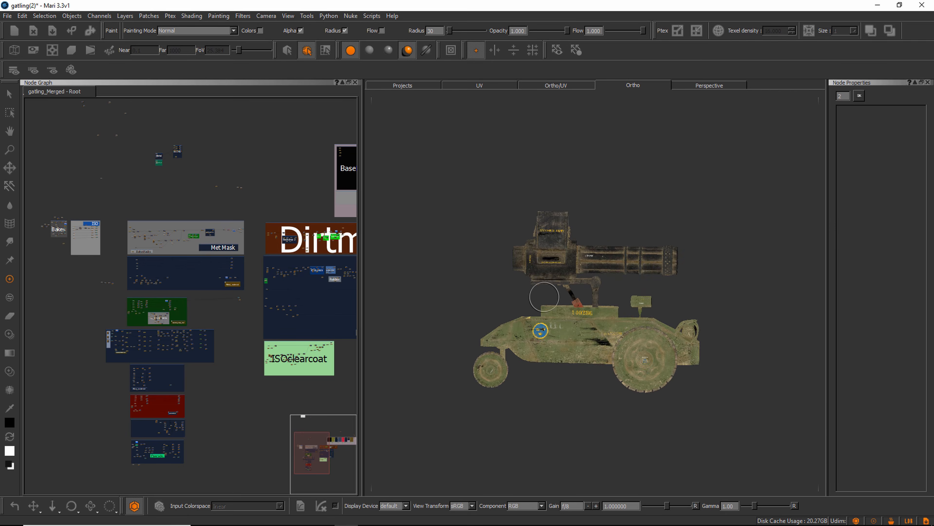
pyautogui.keyDown('alt'); pyautogui.moveTo(552, 308); pyautogui.dragTo(612, 270, button='right'); pyautogui.keyUp('alt')
pyautogui.keyDown('alt'); pyautogui.moveTo(561, 319); pyautogui.dragTo(464, 293); pyautogui.keyUp('alt')
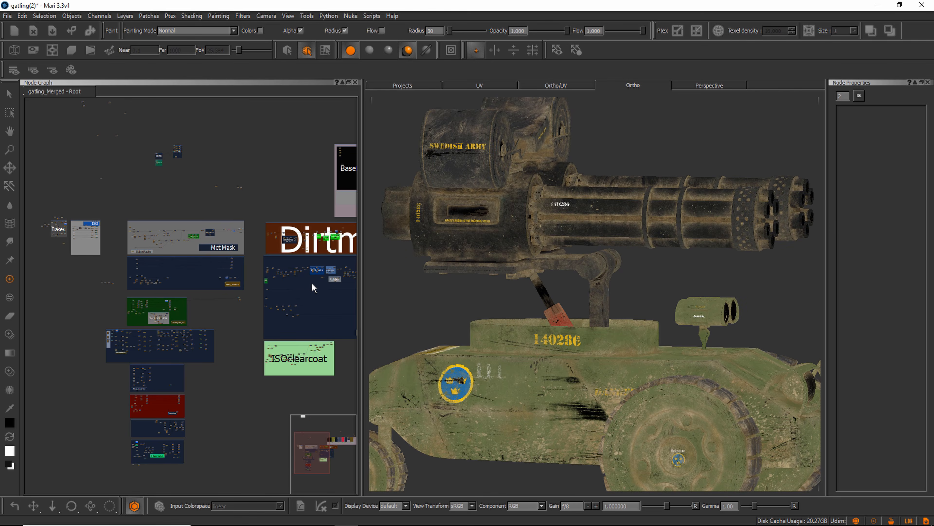
# Step: Survey the node graph from the Met Mask and material groups across to the Dirtmask group and masks strip
pyautogui.scroll(2, 166, 226)
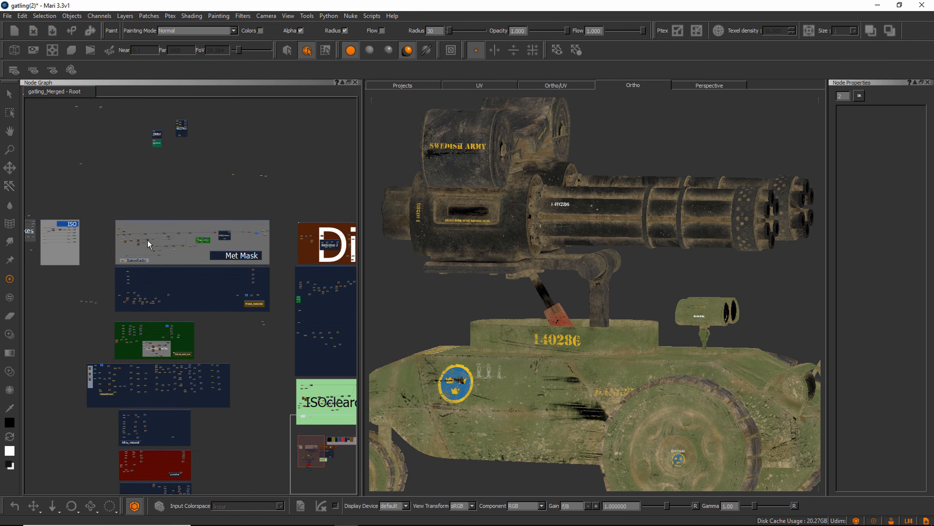
pyautogui.scroll(5, 146, 243)
pyautogui.moveTo(165, 239); pyautogui.dragTo(88, 234, button='middle')
pyautogui.moveTo(203, 248)
pyautogui.mouseDown(button='middle')
pyautogui.moveTo(106, 257)
pyautogui.moveTo(287, 239)
pyautogui.moveTo(273, 248)
pyautogui.moveTo(306, 247)
pyautogui.mouseUp(button='middle')
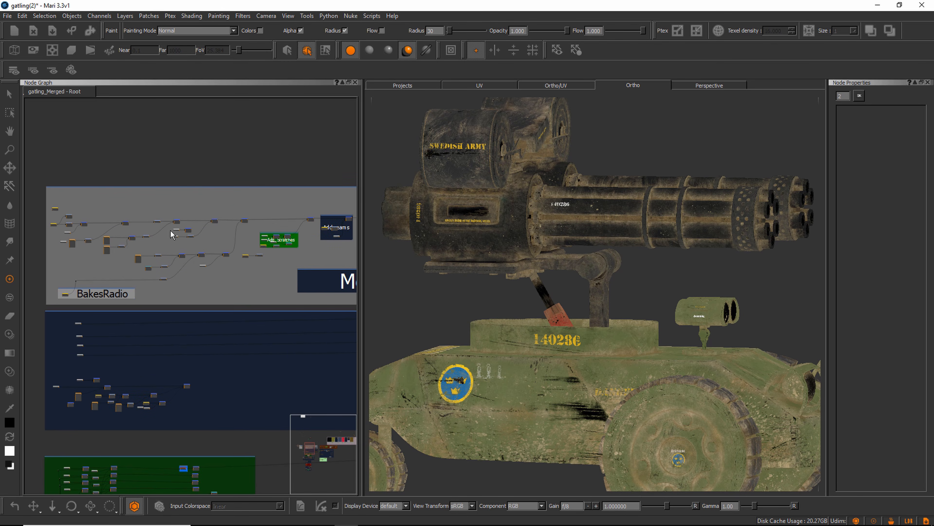
pyautogui.scroll(-2, 184, 173)
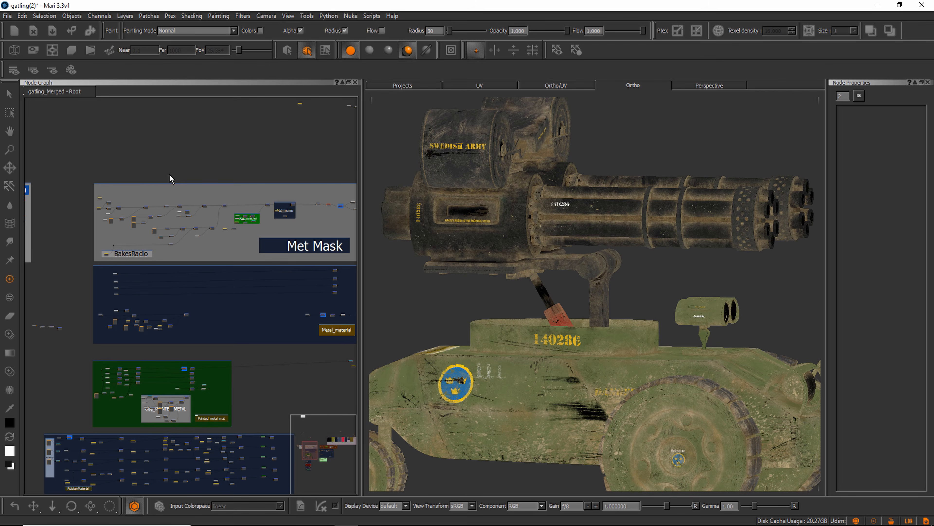
pyautogui.moveTo(175, 162); pyautogui.dragTo(111, 189, button='middle')
pyautogui.moveTo(216, 180); pyautogui.dragTo(154, 187, button='middle')
pyautogui.scroll(-4, 154, 187)
pyautogui.moveTo(279, 148); pyautogui.dragTo(197, 184, button='middle')
pyautogui.scroll(-3, 187, 203)
pyautogui.scroll(3, 181, 201)
pyautogui.scroll(-2, 127, 224)
pyautogui.scroll(-1, 103, 231)
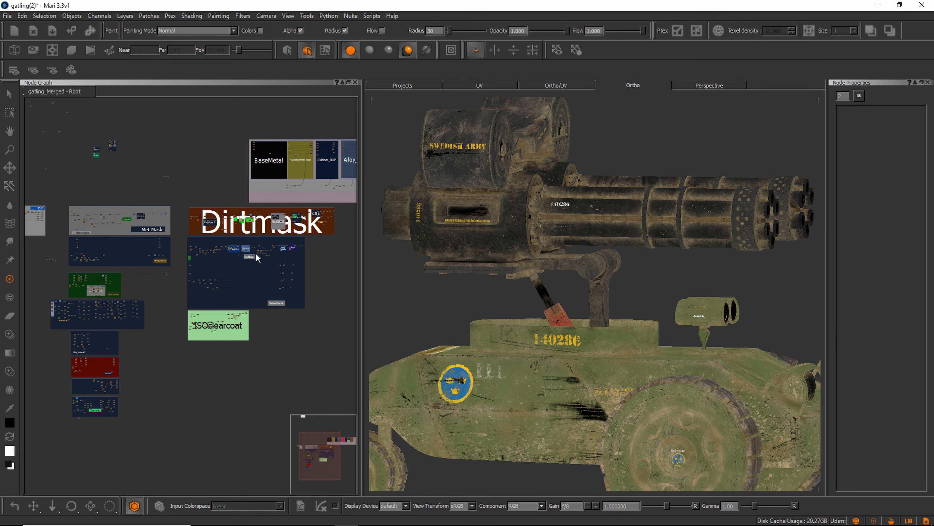
pyautogui.moveTo(286, 169); pyautogui.dragTo(143, 196, button='middle')
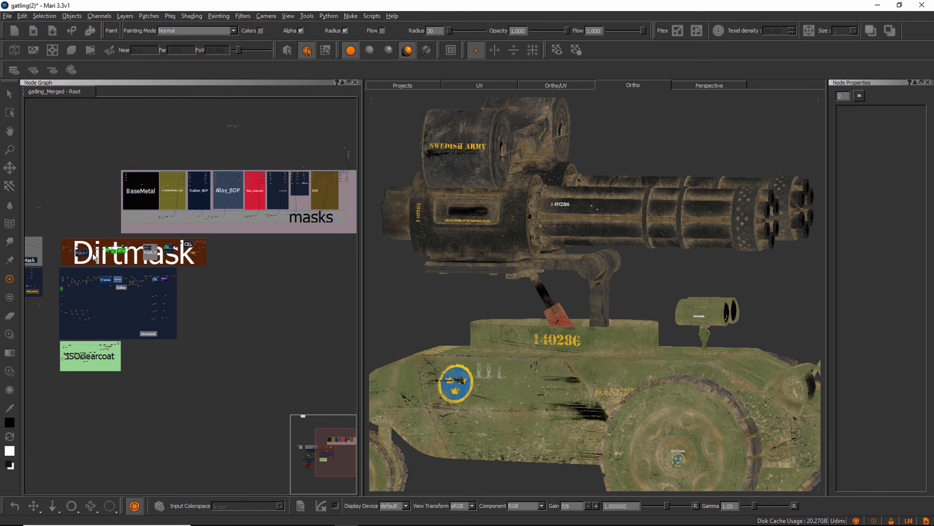
# Step: Preview the dirt mask Radio Node from the masks strip on the model
pyautogui.keyDown('alt'); pyautogui.moveTo(453, 270); pyautogui.dragTo(444, 275); pyautogui.keyUp('alt')
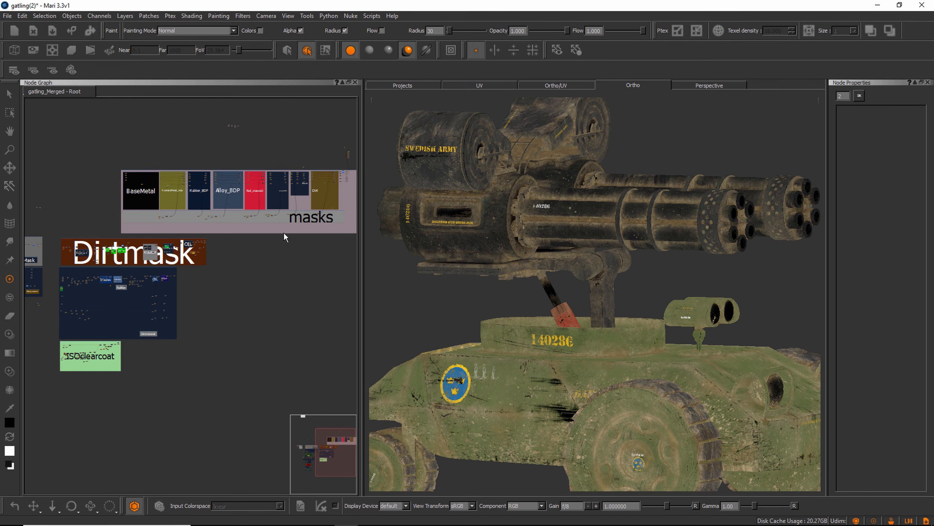
pyautogui.scroll(10, 324, 207)
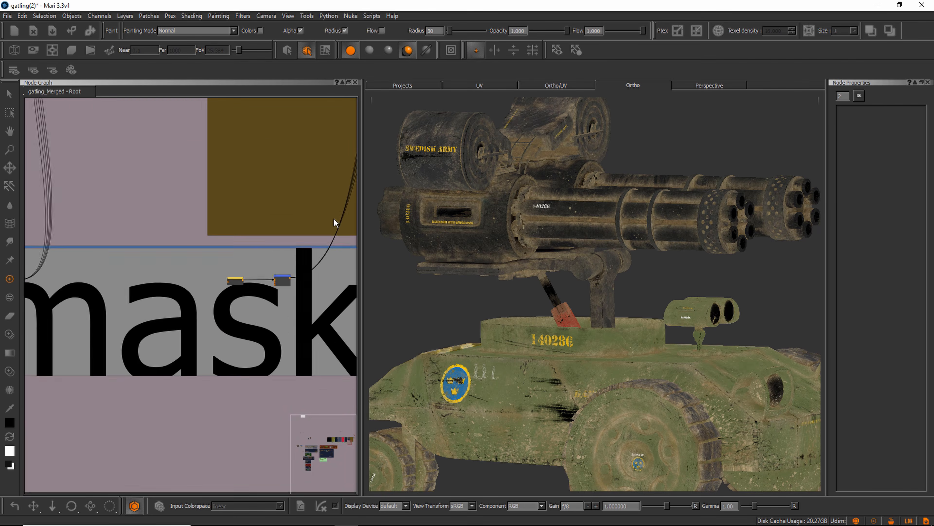
pyautogui.scroll(2, 114, 342)
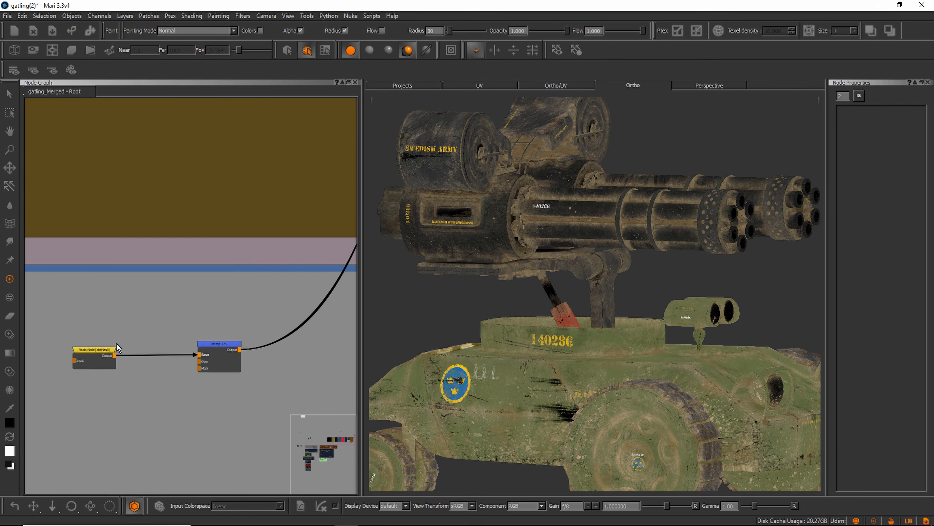
pyautogui.click(87, 351)
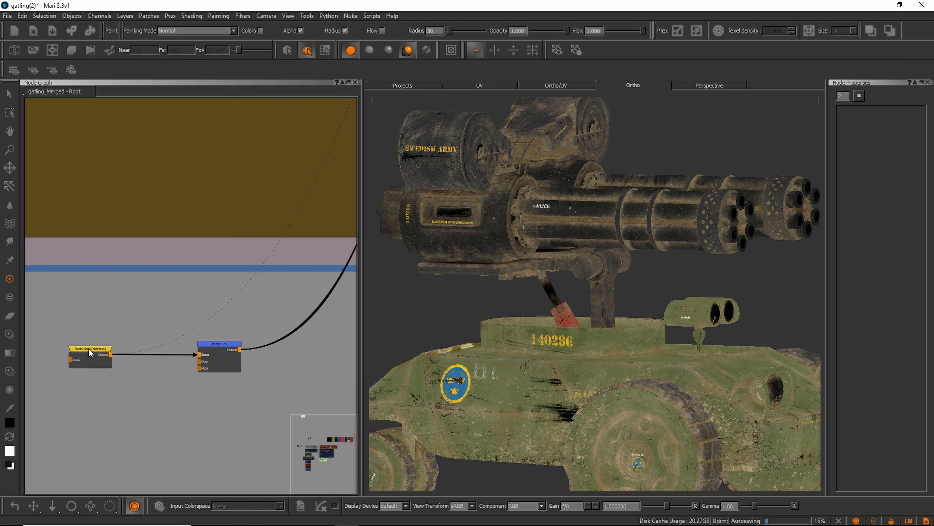
pyautogui.keyDown('alt'); pyautogui.moveTo(510, 324); pyautogui.dragTo(476, 335); pyautogui.keyUp('alt')
pyautogui.scroll(-6, 274, 337)
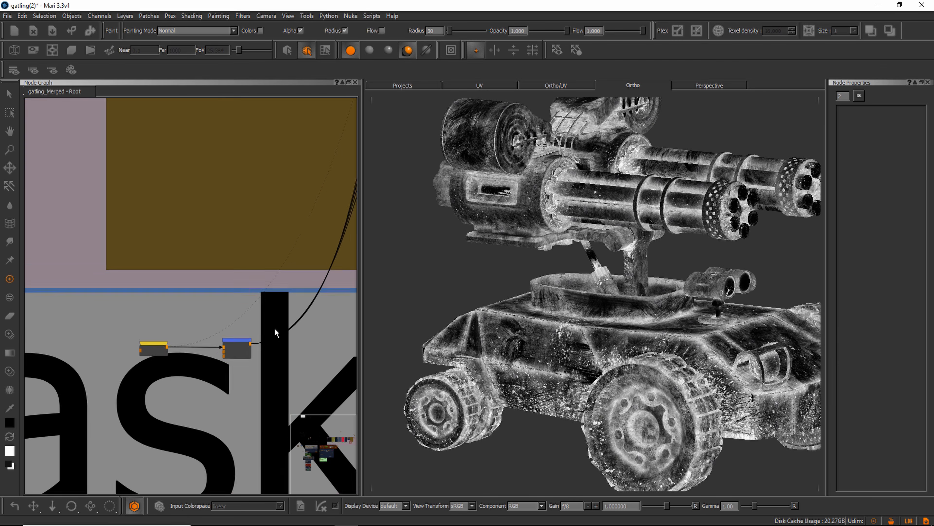
# Step: Preview the uppermost node of the BaseMetal group on the model
pyautogui.scroll(-3, 277, 332)
pyautogui.scroll(8, 335, 224)
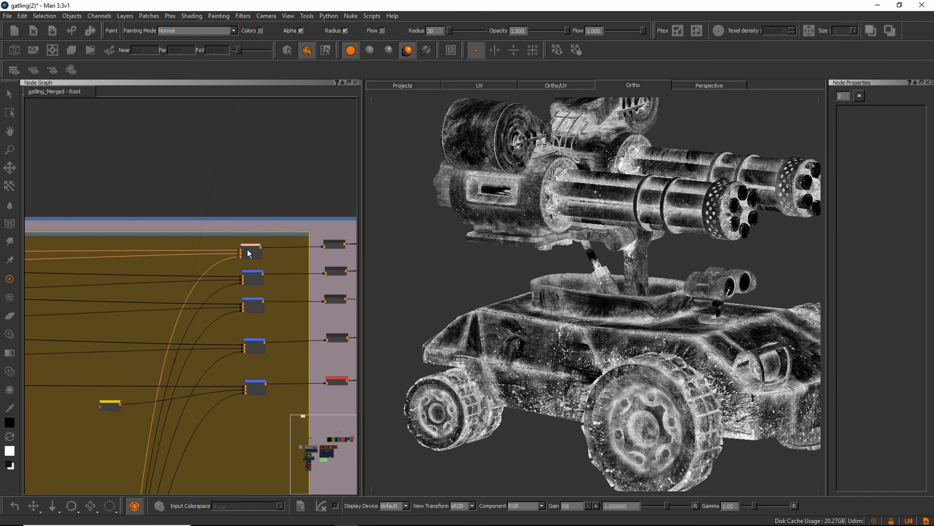
pyautogui.scroll(-8, 249, 253)
pyautogui.moveTo(147, 265); pyautogui.dragTo(348, 246, button='middle')
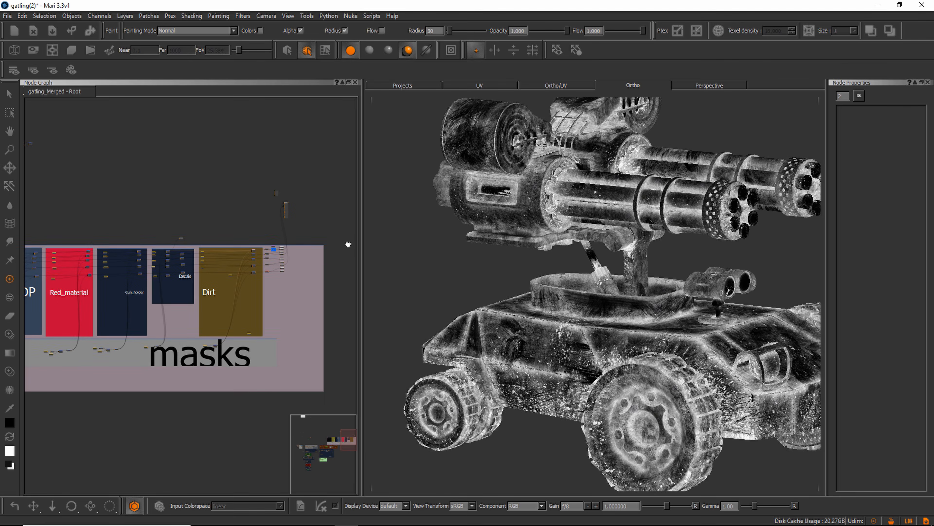
pyautogui.moveTo(166, 247); pyautogui.dragTo(290, 250, button='middle')
pyautogui.scroll(6, 175, 235)
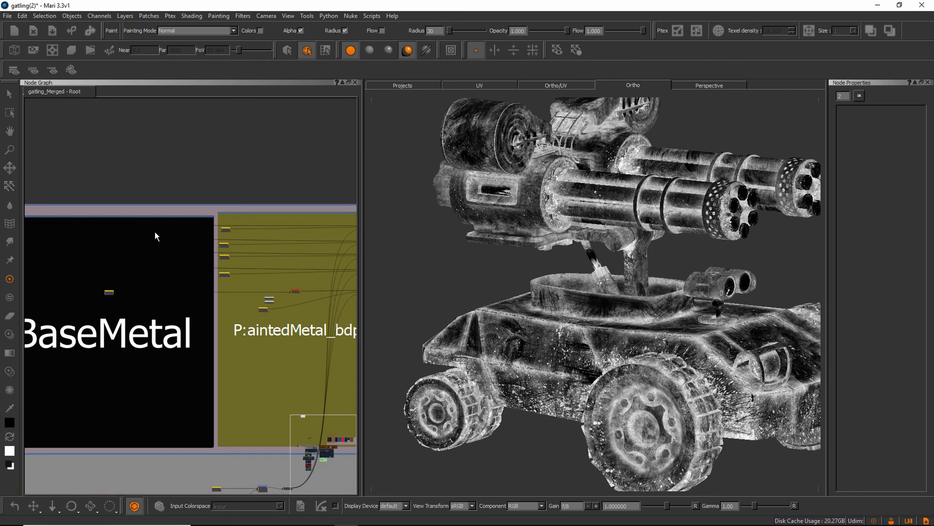
pyautogui.moveTo(174, 235); pyautogui.dragTo(283, 221, button='middle')
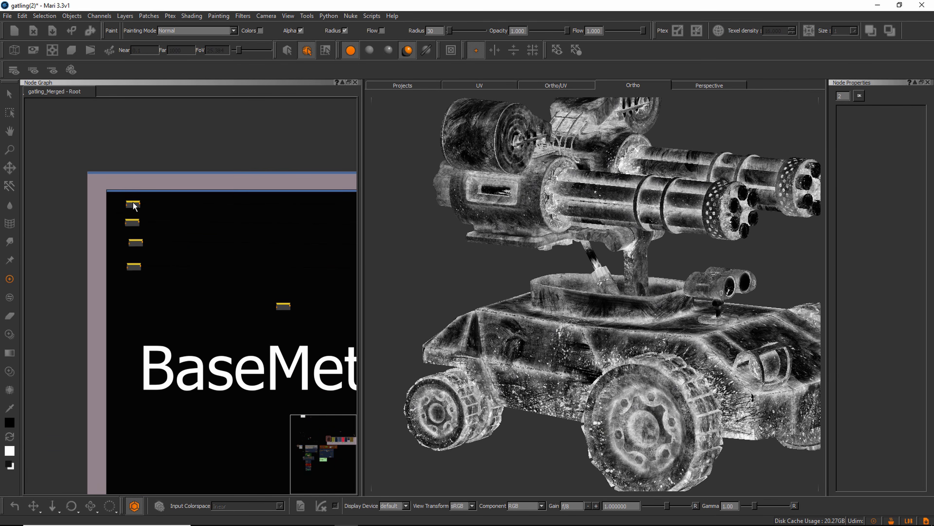
pyautogui.press('v')
pyautogui.moveTo(456, 250); pyautogui.dragTo(416, 250, button='middle')
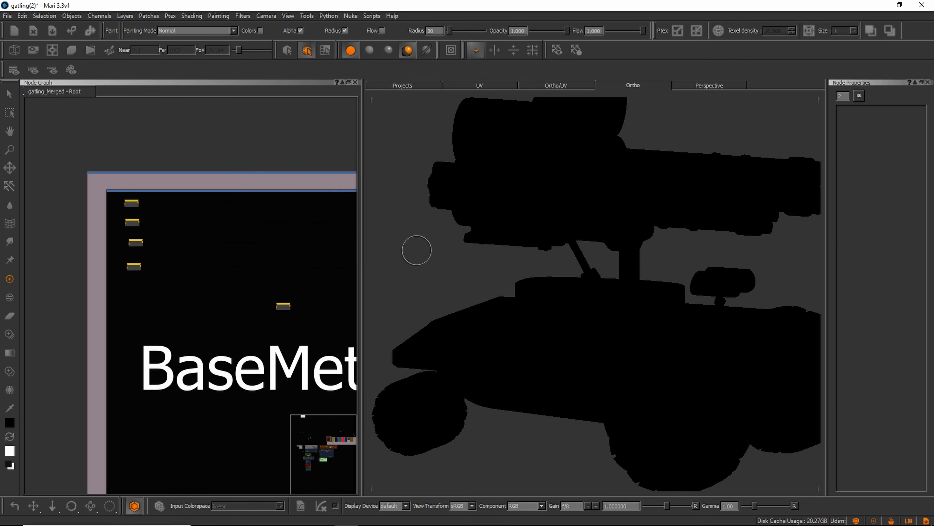
# Step: Preview the uppermost merge node of the painted metal group and view the whole vehicle
pyautogui.keyDown('alt'); pyautogui.moveTo(287, 287); pyautogui.dragTo(173, 293, button='right'); pyautogui.keyUp('alt')
pyautogui.moveTo(320, 268); pyautogui.dragTo(172, 285, button='middle')
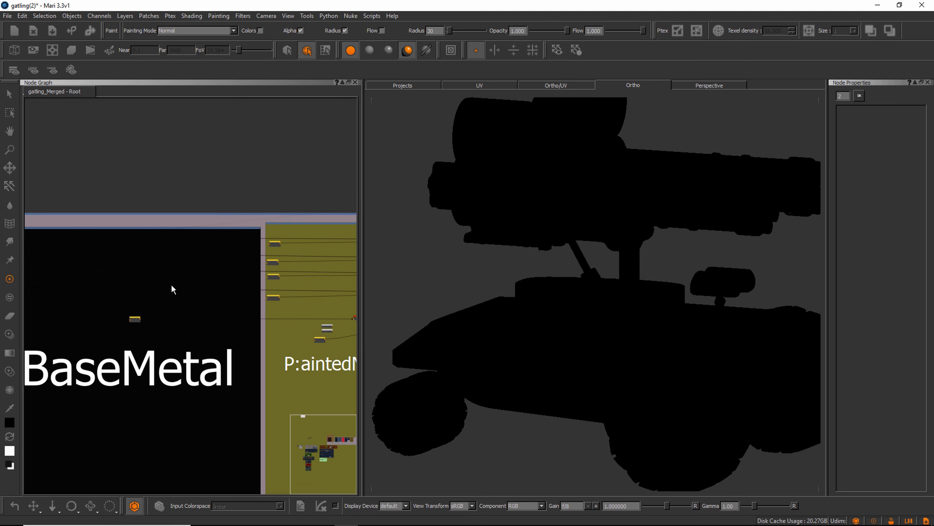
pyautogui.scroll(3, 292, 236)
pyautogui.moveTo(292, 235); pyautogui.dragTo(113, 247, button='middle')
pyautogui.moveTo(222, 247); pyautogui.dragTo(183, 245, button='middle')
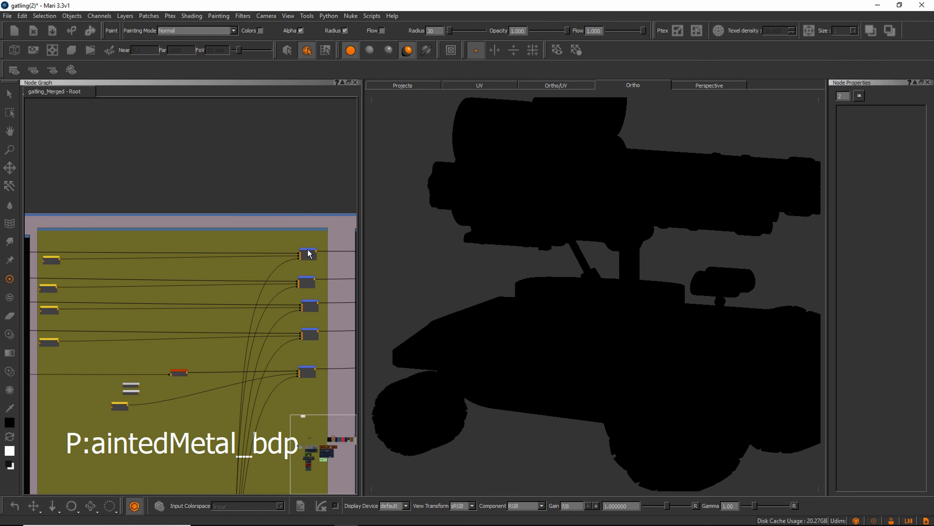
pyautogui.moveTo(476, 270)
pyautogui.keyDown('alt'); pyautogui.mouseDown()
pyautogui.moveTo(517, 267)
pyautogui.moveTo(489, 291)
pyautogui.mouseUp(); pyautogui.keyUp('alt')
pyautogui.scroll(-5, 508, 277)
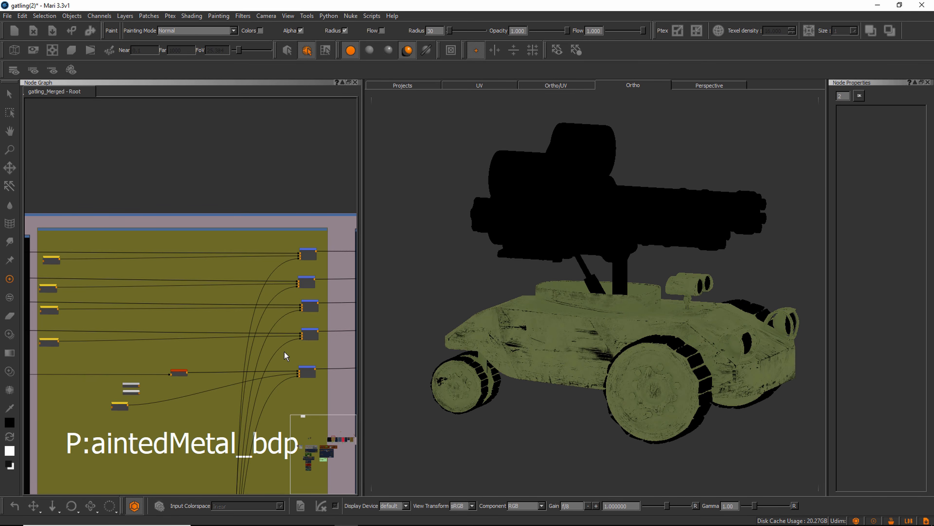
# Step: Preview the uppermost merge node of the Rubber_BDP group and inspect the tires
pyautogui.moveTo(240, 195); pyautogui.dragTo(49, 183, button='middle')
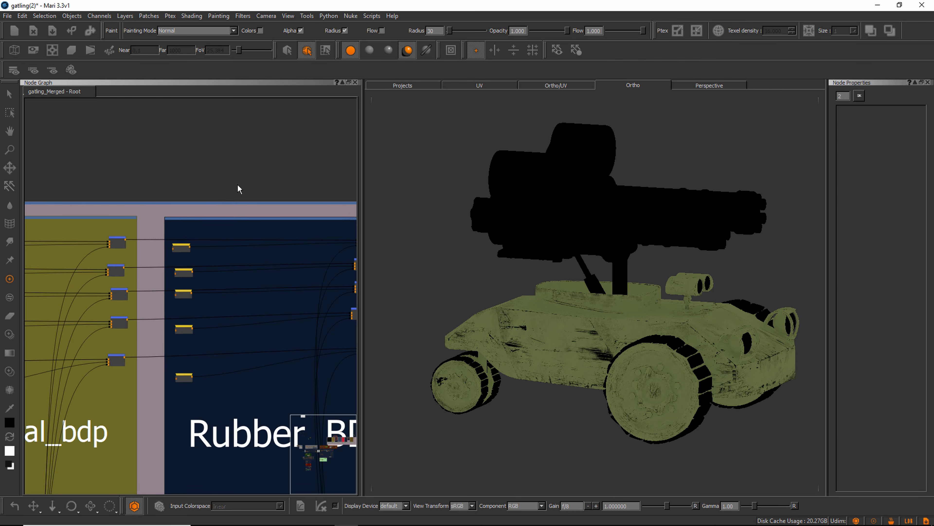
pyautogui.keyDown('alt'); pyautogui.moveTo(278, 225); pyautogui.dragTo(240, 212, button='right'); pyautogui.keyUp('alt')
pyautogui.moveTo(353, 238); pyautogui.dragTo(267, 247, button='middle')
pyautogui.press('1')
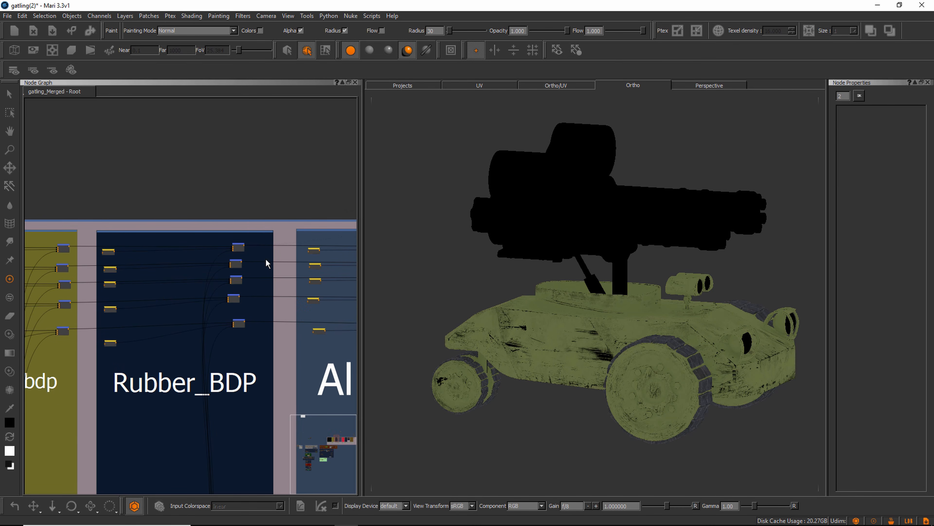
pyautogui.keyDown('alt'); pyautogui.moveTo(700, 371); pyautogui.dragTo(666, 369); pyautogui.keyUp('alt')
# Step: Preview the uppermost merge node of the Alloy_BDP group and inspect the guns
pyautogui.moveTo(275, 230); pyautogui.dragTo(68, 213, button='middle')
pyautogui.moveTo(195, 224); pyautogui.dragTo(112, 231, button='middle')
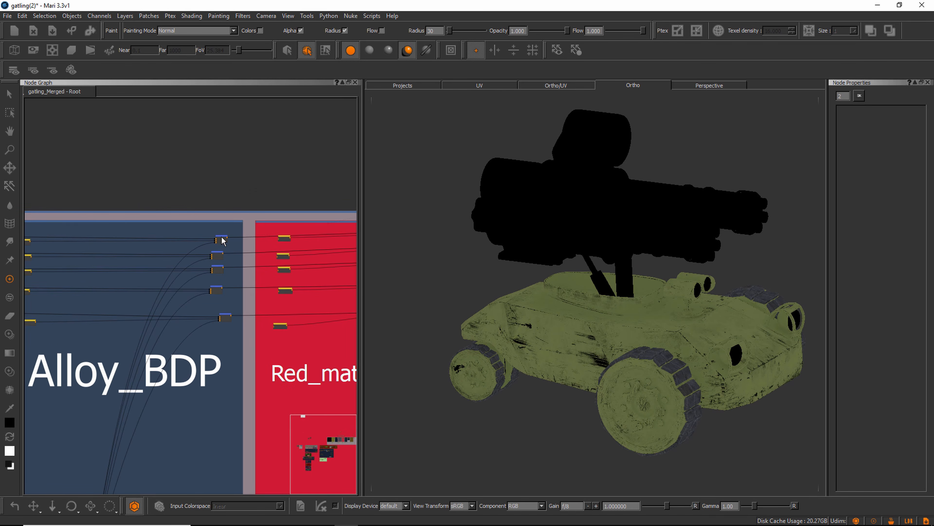
pyautogui.keyDown('alt'); pyautogui.moveTo(583, 304); pyautogui.dragTo(592, 208); pyautogui.keyUp('alt')
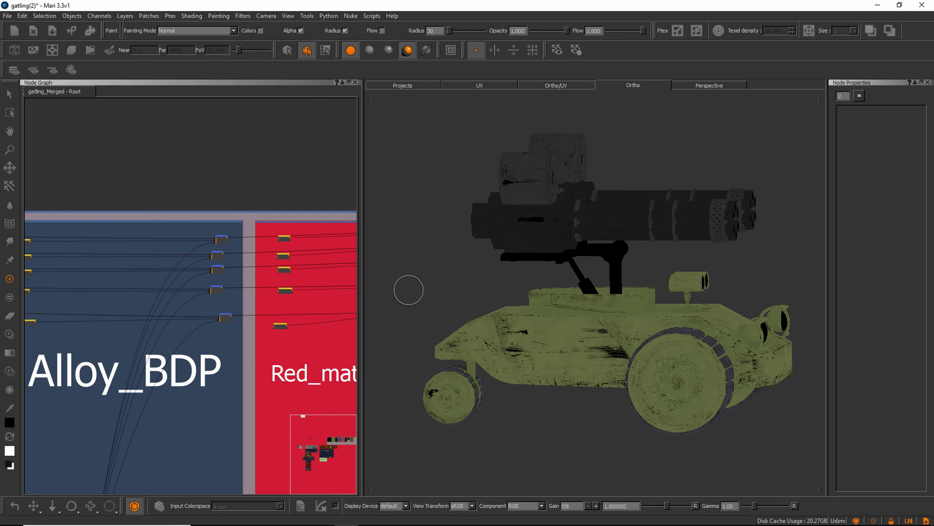
# Step: Preview the uppermost merge node of the Red_material group and inspect the gun support strut
pyautogui.keyDown('alt'); pyautogui.moveTo(279, 263); pyautogui.dragTo(254, 242, button='right'); pyautogui.keyUp('alt')
pyautogui.moveTo(254, 242); pyautogui.dragTo(104, 232, button='middle')
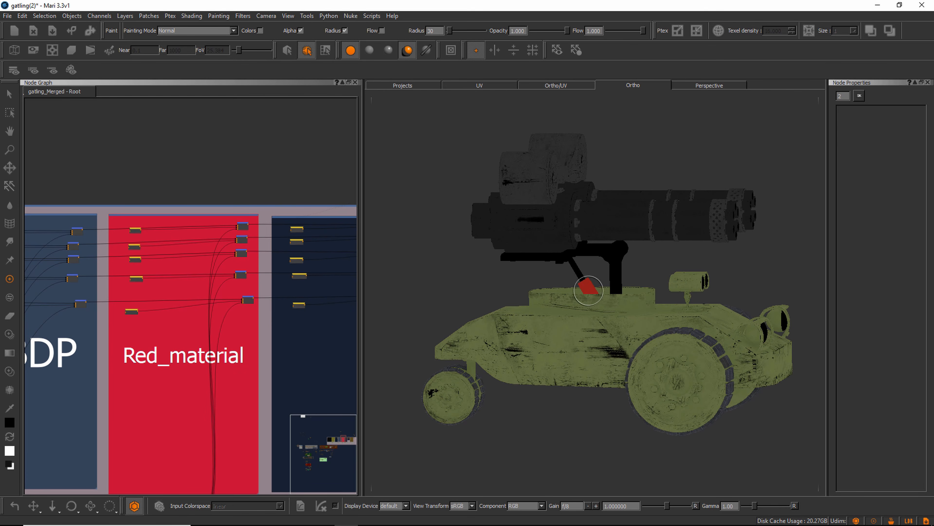
pyautogui.keyDown('alt'); pyautogui.moveTo(588, 286); pyautogui.dragTo(604, 287); pyautogui.keyUp('alt')
# Step: Preview the uppermost merge results of the Gun_holder and Decals groups on the model
pyautogui.moveTo(276, 215); pyautogui.dragTo(211, 228, button='middle')
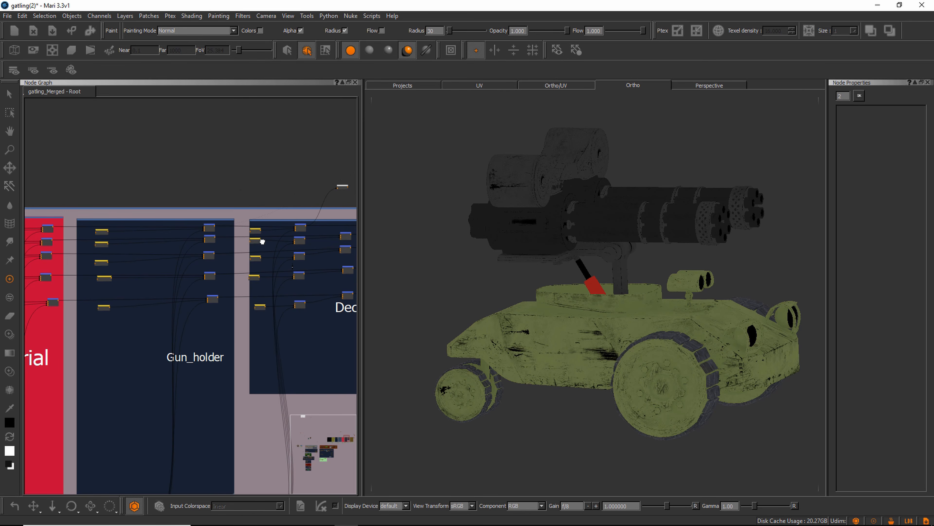
pyautogui.moveTo(262, 241); pyautogui.dragTo(255, 243, button='middle')
pyautogui.moveTo(330, 220); pyautogui.dragTo(218, 223, button='middle')
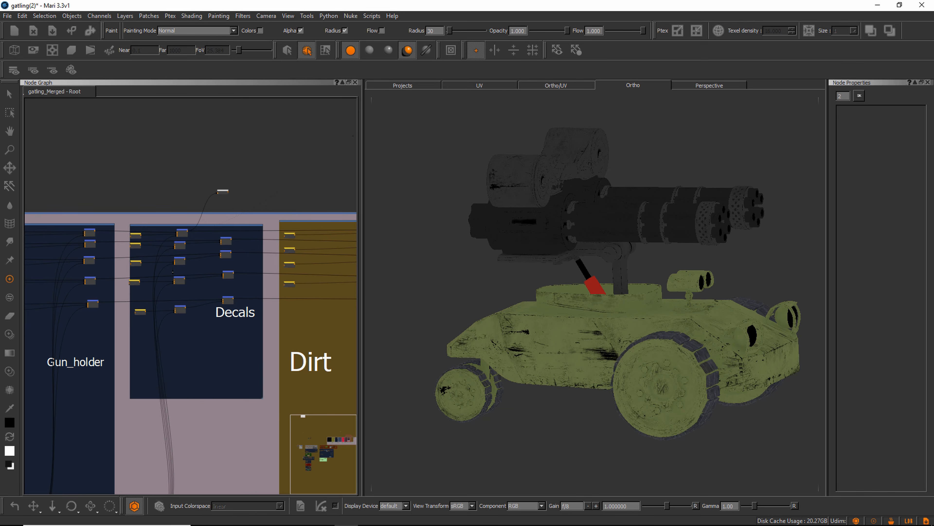
pyautogui.keyDown('alt'); pyautogui.moveTo(623, 342); pyautogui.dragTo(599, 345); pyautogui.keyUp('alt')
pyautogui.moveTo(283, 190); pyautogui.dragTo(163, 201, button='middle')
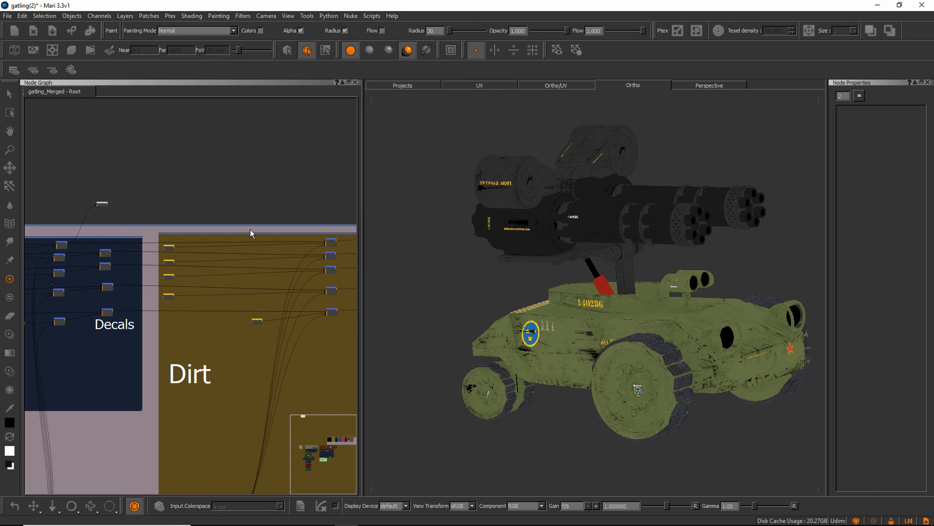
# Step: Preview the uppermost merge node of the Dirt group and view the vehicle from the side
pyautogui.moveTo(247, 217); pyautogui.dragTo(187, 214, button='middle')
pyautogui.scroll(2, 265, 210)
pyautogui.click(280, 249)
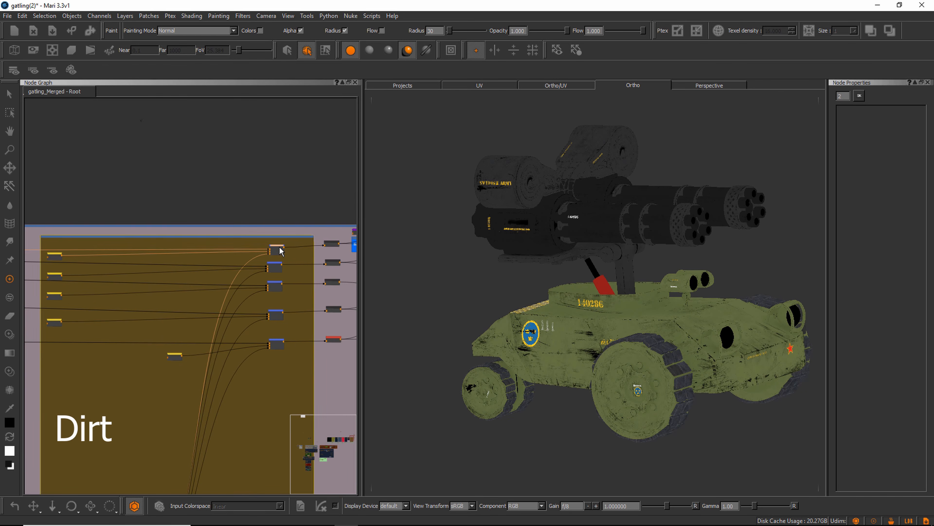
pyautogui.keyDown('alt'); pyautogui.moveTo(603, 332); pyautogui.dragTo(625, 332); pyautogui.keyUp('alt')
pyautogui.keyDown('alt'); pyautogui.moveTo(586, 317); pyautogui.dragTo(600, 299, button='middle'); pyautogui.keyUp('alt')
pyautogui.keyDown('alt'); pyautogui.moveTo(600, 299); pyautogui.dragTo(585, 310); pyautogui.keyUp('alt')
# Step: Trace the Dirt group's mask connections through the node graph and return to its source nodes
pyautogui.moveTo(232, 319); pyautogui.dragTo(287, 143, button='middle')
pyautogui.scroll(-2, 288, 143)
pyautogui.moveTo(203, 341); pyautogui.dragTo(244, 194, button='middle')
pyautogui.scroll(-6, 250, 190)
pyautogui.moveTo(243, 320); pyautogui.dragTo(183, 247, button='middle')
pyautogui.keyDown('alt'); pyautogui.moveTo(183, 247); pyautogui.dragTo(216, 354, button='right'); pyautogui.keyUp('alt')
pyautogui.moveTo(216, 353); pyautogui.dragTo(256, 490, button='middle')
pyautogui.moveTo(294, 155); pyautogui.dragTo(325, 230, button='middle')
pyautogui.keyDown('alt'); pyautogui.moveTo(326, 230); pyautogui.dragTo(377, 269, button='right'); pyautogui.keyUp('alt')
pyautogui.moveTo(244, 329); pyautogui.dragTo(172, 297, button='middle')
pyautogui.scroll(3, 159, 284)
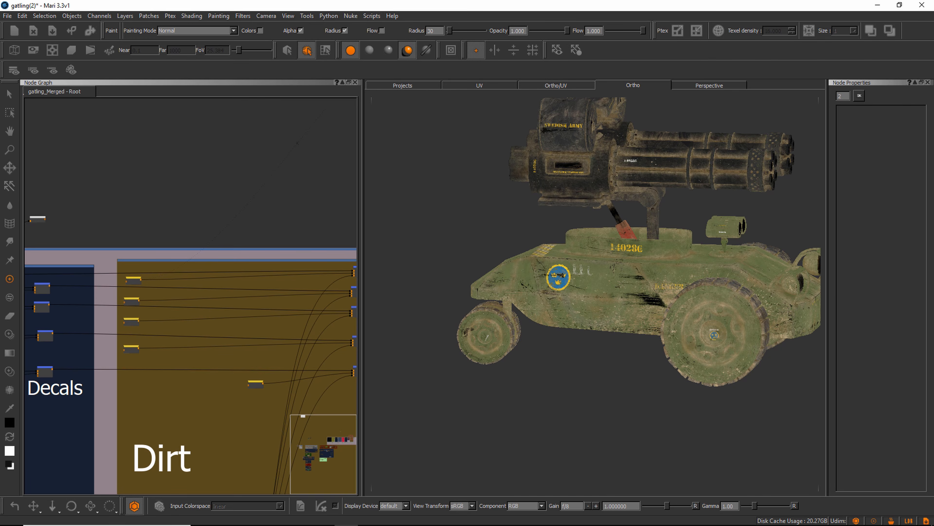
# Step: Preview the Dirt group's uppermost source node alone and examine the dirt texture from several angles
pyautogui.moveTo(595, 264); pyautogui.dragTo(611, 269)
pyautogui.keyDown('alt'); pyautogui.moveTo(559, 338); pyautogui.dragTo(595, 346); pyautogui.keyUp('alt')
pyautogui.moveTo(575, 361)
pyautogui.keyDown('alt'); pyautogui.mouseDown(button='middle')
pyautogui.moveTo(553, 399)
pyautogui.moveTo(549, 442)
pyautogui.mouseUp(button='middle'); pyautogui.keyUp('alt')
pyautogui.keyDown('alt'); pyautogui.moveTo(574, 331); pyautogui.dragTo(662, 225, button='right'); pyautogui.keyUp('alt')
pyautogui.keyDown('alt'); pyautogui.moveTo(553, 270); pyautogui.dragTo(580, 294); pyautogui.keyUp('alt')
pyautogui.keyDown('alt'); pyautogui.moveTo(580, 294); pyautogui.dragTo(603, 319, button='middle'); pyautogui.keyUp('alt')
pyautogui.keyDown('alt'); pyautogui.moveTo(522, 263); pyautogui.dragTo(478, 320, button='right'); pyautogui.keyUp('alt')
pyautogui.moveTo(497, 317)
pyautogui.keyDown('alt'); pyautogui.mouseDown()
pyautogui.moveTo(510, 322)
pyautogui.moveTo(492, 357)
pyautogui.moveTo(586, 355)
pyautogui.moveTo(633, 320)
pyautogui.moveTo(546, 313)
pyautogui.moveTo(548, 334)
pyautogui.mouseUp(); pyautogui.keyUp('alt')
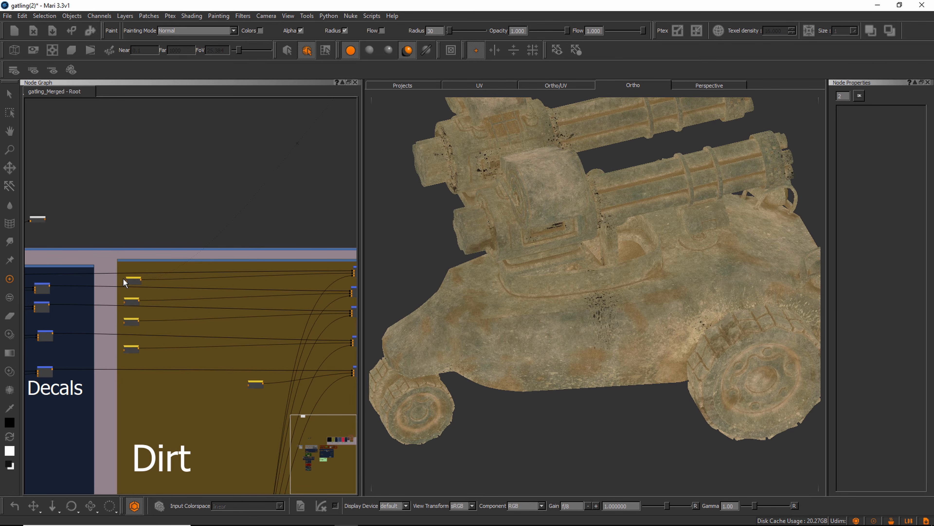
# Step: Follow the Dirt merge's mask connection down to the masks strip and select the dirt mask Radio Node
pyautogui.moveTo(319, 308); pyautogui.dragTo(206, 255, button='middle')
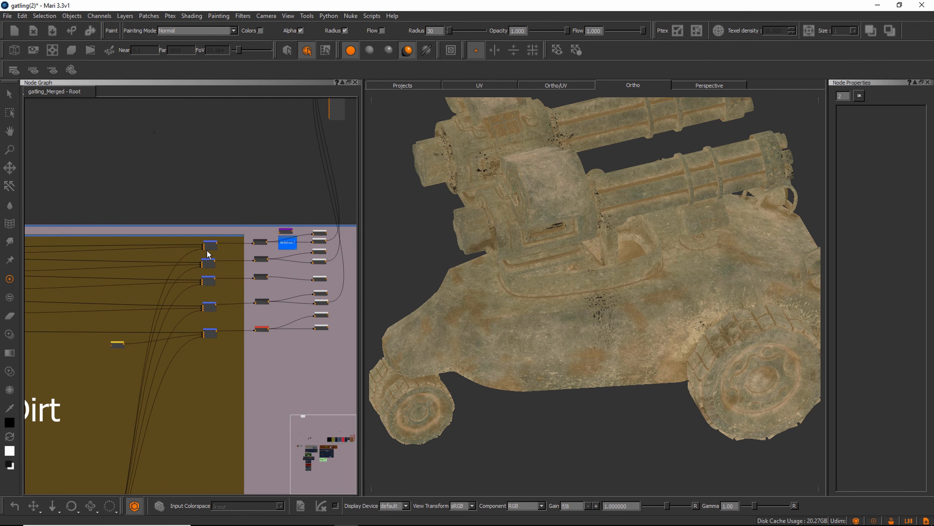
pyautogui.moveTo(166, 414); pyautogui.dragTo(294, 133, button='middle')
pyautogui.moveTo(121, 300); pyautogui.dragTo(224, 310, button='middle')
pyautogui.keyDown('alt'); pyautogui.moveTo(253, 338); pyautogui.dragTo(388, 275, button='right'); pyautogui.keyUp('alt')
pyautogui.click(256, 347)
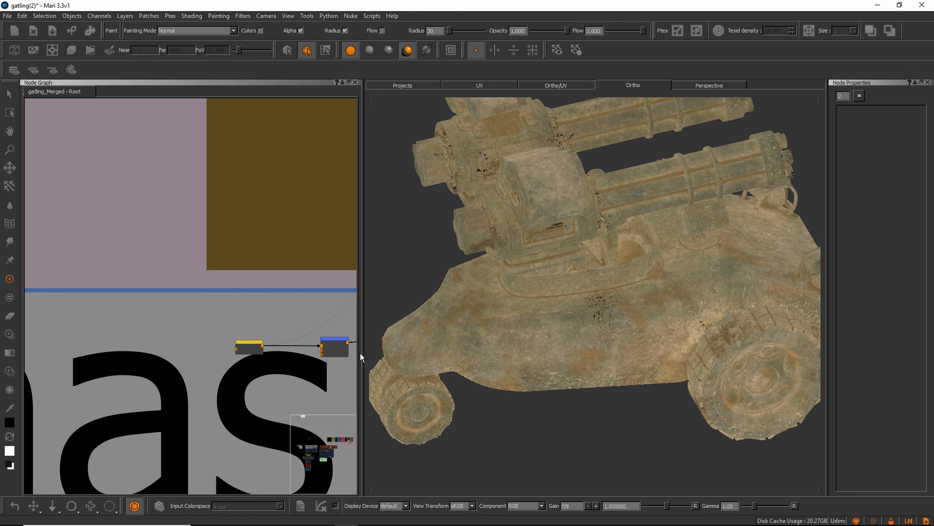
# Step: Preview the selected dirt mask on the vehicle and view the whole model
pyautogui.press('1')
pyautogui.moveTo(573, 337)
pyautogui.keyDown('alt'); pyautogui.mouseDown()
pyautogui.moveTo(580, 317)
pyautogui.moveTo(576, 325)
pyautogui.mouseUp(); pyautogui.keyUp('alt')
pyautogui.keyDown('alt'); pyautogui.moveTo(576, 325); pyautogui.dragTo(524, 324, button='right'); pyautogui.keyUp('alt')
# Step: Trace the dirt mask's connection through the node graph to its first Radio Nodes and merge
pyautogui.moveTo(282, 426); pyautogui.dragTo(274, 330, button='middle')
pyautogui.keyDown('alt'); pyautogui.moveTo(274, 330); pyautogui.dragTo(197, 386, button='right'); pyautogui.keyUp('alt')
pyautogui.moveTo(168, 451); pyautogui.dragTo(287, 290, button='middle')
pyautogui.keyDown('alt'); pyautogui.moveTo(286, 290); pyautogui.dragTo(154, 361, button='right'); pyautogui.keyUp('alt')
pyautogui.moveTo(30, 426); pyautogui.dragTo(382, 376, button='middle')
pyautogui.keyDown('alt'); pyautogui.moveTo(183, 268); pyautogui.dragTo(230, 202, button='right'); pyautogui.keyUp('alt')
pyautogui.moveTo(118, 231); pyautogui.dragTo(210, 254, button='middle')
pyautogui.keyDown('alt'); pyautogui.moveTo(125, 267); pyautogui.dragTo(294, 199, button='right'); pyautogui.keyUp('alt')
pyautogui.moveTo(230, 196); pyautogui.dragTo(209, 247, button='middle')
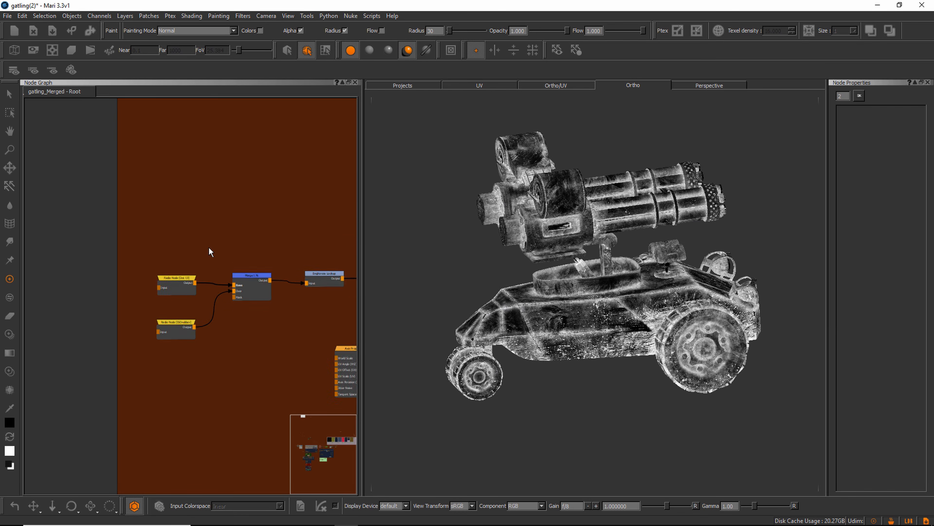
# Step: Preview the Radio Node feeding Merge 176's base and examine the ambient occlusion from several angles
pyautogui.keyDown('alt'); pyautogui.moveTo(206, 257); pyautogui.dragTo(250, 239, button='right'); pyautogui.keyUp('alt')
pyautogui.moveTo(173, 289); pyautogui.dragTo(171, 287)
pyautogui.keyDown('alt'); pyautogui.moveTo(533, 330); pyautogui.dragTo(557, 313); pyautogui.keyUp('alt')
pyautogui.keyDown('alt'); pyautogui.moveTo(557, 313); pyautogui.dragTo(559, 335, button='middle'); pyautogui.keyUp('alt')
pyautogui.keyDown('alt'); pyautogui.moveTo(540, 340); pyautogui.dragTo(508, 319); pyautogui.keyUp('alt')
pyautogui.keyDown('alt'); pyautogui.moveTo(508, 319); pyautogui.dragTo(514, 356, button='middle'); pyautogui.keyUp('alt')
pyautogui.keyDown('alt'); pyautogui.moveTo(468, 340); pyautogui.dragTo(488, 326); pyautogui.keyUp('alt')
pyautogui.keyDown('alt'); pyautogui.moveTo(488, 326); pyautogui.dragTo(462, 322, button='right'); pyautogui.keyUp('alt')
pyautogui.keyDown('alt'); pyautogui.moveTo(486, 317); pyautogui.dragTo(446, 301); pyautogui.keyUp('alt')
pyautogui.keyDown('alt'); pyautogui.moveTo(473, 313); pyautogui.dragTo(459, 293, button='middle'); pyautogui.keyUp('alt')
pyautogui.keyDown('alt'); pyautogui.moveTo(459, 292); pyautogui.dragTo(480, 315, button='right'); pyautogui.keyUp('alt')
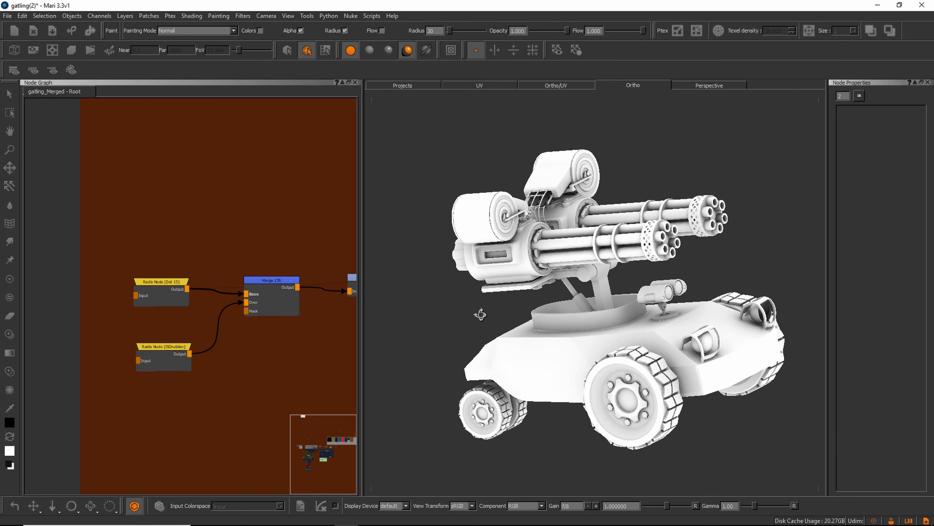
pyautogui.keyDown('alt'); pyautogui.moveTo(480, 315); pyautogui.dragTo(506, 316); pyautogui.keyUp('alt')
pyautogui.keyDown('alt'); pyautogui.moveTo(489, 308); pyautogui.dragTo(495, 328, button='middle'); pyautogui.keyUp('alt')
pyautogui.keyDown('alt'); pyautogui.moveTo(495, 327); pyautogui.dragTo(467, 328); pyautogui.keyUp('alt')
pyautogui.keyDown('alt'); pyautogui.moveTo(471, 304); pyautogui.dragTo(459, 330, button='right'); pyautogui.keyUp('alt')
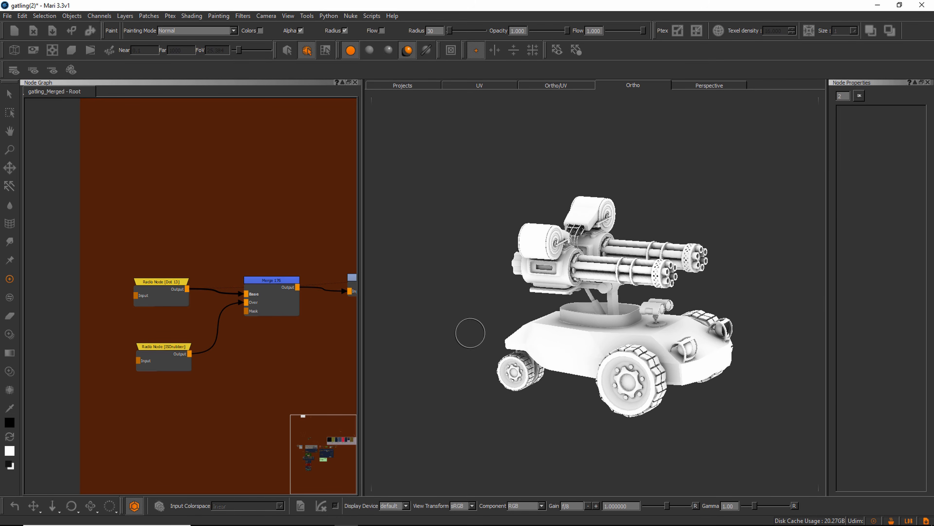
pyautogui.keyDown('alt'); pyautogui.moveTo(487, 357); pyautogui.dragTo(559, 294); pyautogui.keyUp('alt')
pyautogui.keyDown('alt'); pyautogui.moveTo(423, 290); pyautogui.dragTo(404, 284); pyautogui.keyUp('alt')
pyautogui.keyDown('alt'); pyautogui.moveTo(445, 276); pyautogui.dragTo(447, 309, button='middle'); pyautogui.keyUp('alt')
pyautogui.keyDown('alt'); pyautogui.moveTo(447, 308); pyautogui.dragTo(463, 309, button='right'); pyautogui.keyUp('alt')
pyautogui.moveTo(450, 294)
pyautogui.keyDown('alt'); pyautogui.mouseDown()
pyautogui.moveTo(428, 285)
pyautogui.moveTo(453, 298)
pyautogui.moveTo(470, 323)
pyautogui.moveTo(469, 294)
pyautogui.moveTo(425, 290)
pyautogui.moveTo(444, 287)
pyautogui.mouseUp(); pyautogui.keyUp('alt')
pyautogui.keyDown('alt'); pyautogui.moveTo(444, 287); pyautogui.dragTo(443, 289, button='middle'); pyautogui.keyUp('alt')
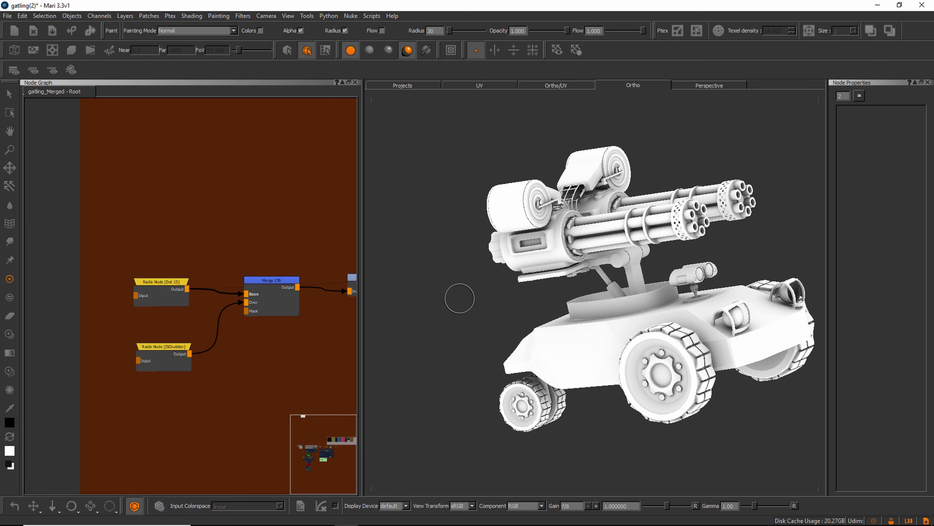
pyautogui.keyDown('alt'); pyautogui.moveTo(467, 309); pyautogui.dragTo(456, 311); pyautogui.keyUp('alt')
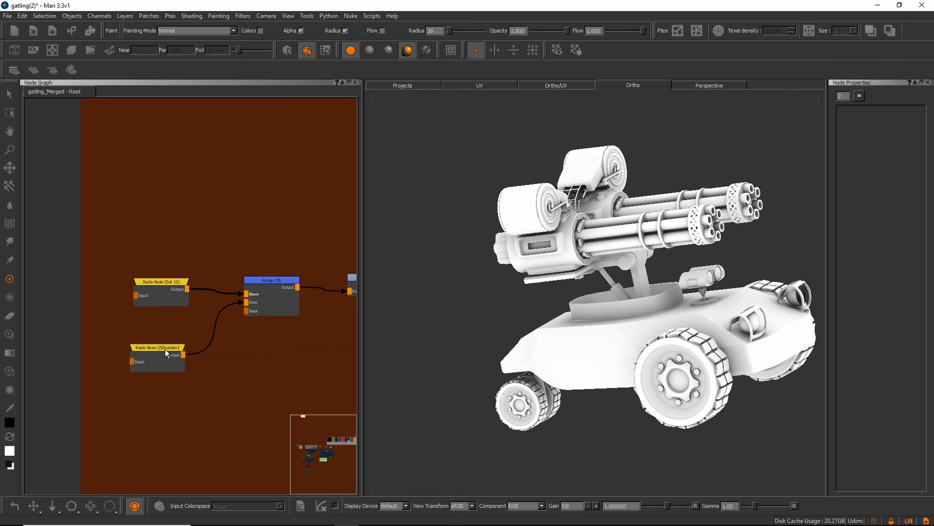
# Step: Preview the ISOrubber Radio Node and the Merge 176 result, framing a wheel up close
pyautogui.moveTo(166, 350); pyautogui.dragTo(169, 352)
pyautogui.keyDown('alt'); pyautogui.moveTo(548, 381); pyautogui.dragTo(597, 403); pyautogui.keyUp('alt')
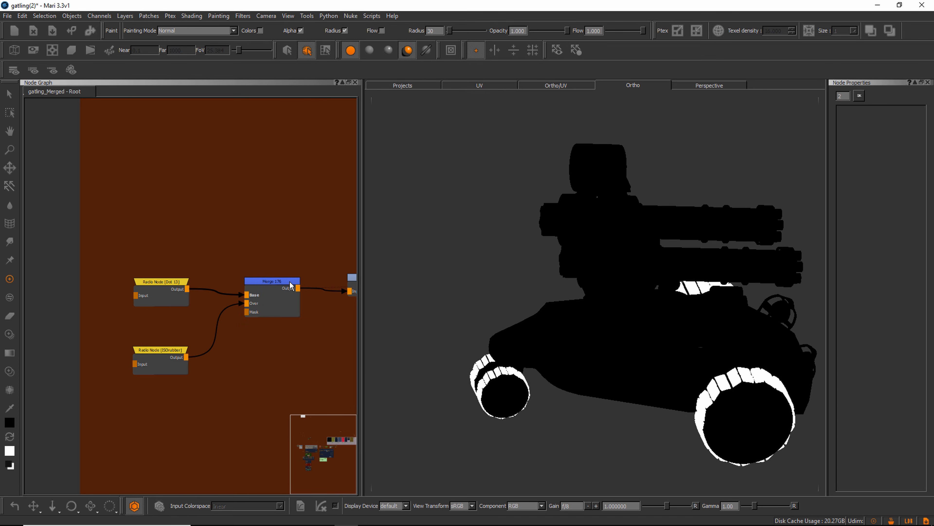
pyautogui.moveTo(554, 462)
pyautogui.keyDown('alt'); pyautogui.mouseDown()
pyautogui.moveTo(568, 453)
pyautogui.moveTo(551, 455)
pyautogui.mouseUp(); pyautogui.keyUp('alt')
pyautogui.keyDown('alt'); pyautogui.moveTo(551, 455); pyautogui.dragTo(440, 320, button='middle'); pyautogui.keyUp('alt')
pyautogui.keyDown('alt'); pyautogui.moveTo(440, 319); pyautogui.dragTo(515, 317, button='right'); pyautogui.keyUp('alt')
pyautogui.keyDown('alt'); pyautogui.moveTo(497, 349); pyautogui.dragTo(451, 362); pyautogui.keyUp('alt')
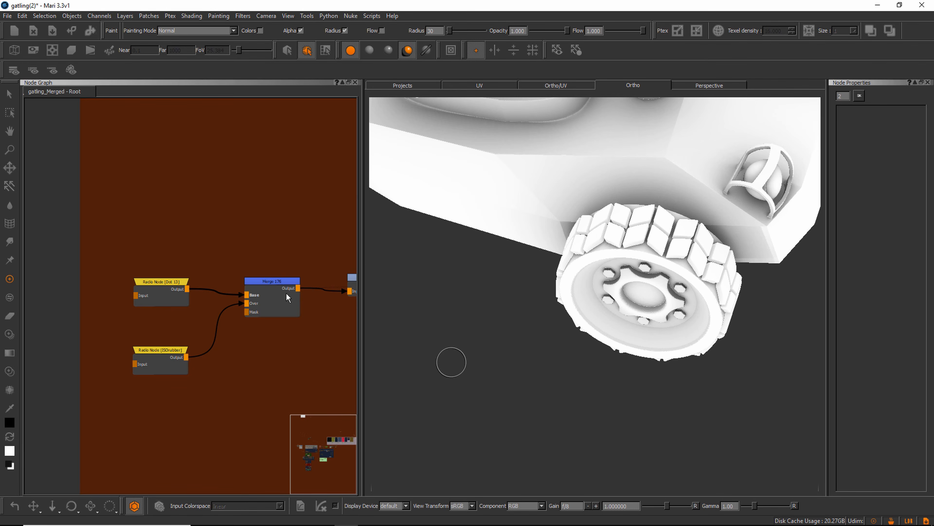
# Step: Open Merge 176's properties in a widened Node Properties panel and examine the merged mask on the wheel tread
pyautogui.click(268, 281)
pyautogui.moveTo(827, 304); pyautogui.dragTo(728, 303)
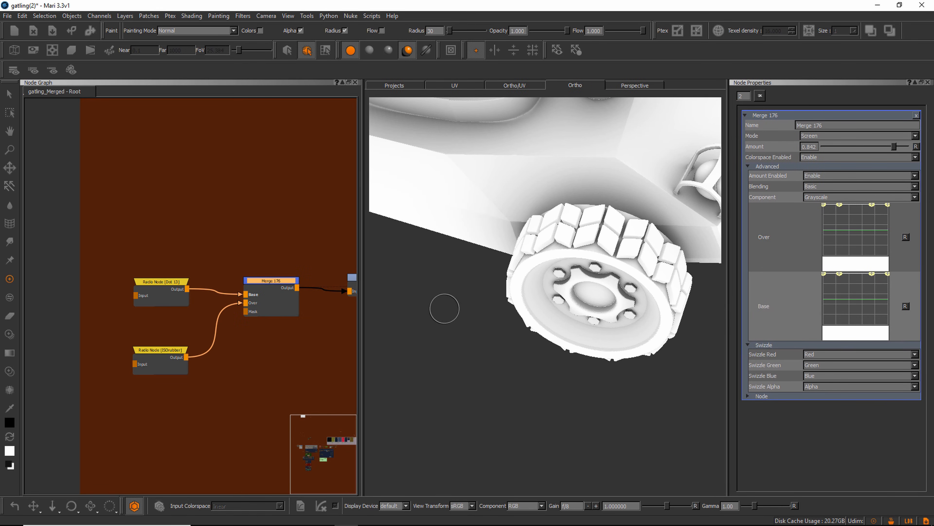
pyautogui.keyDown('alt'); pyautogui.moveTo(444, 308); pyautogui.dragTo(448, 294); pyautogui.keyUp('alt')
pyautogui.keyDown('alt'); pyautogui.moveTo(449, 294); pyautogui.dragTo(527, 232, button='right'); pyautogui.keyUp('alt')
pyautogui.keyDown('alt'); pyautogui.moveTo(528, 231); pyautogui.dragTo(525, 278, button='middle'); pyautogui.keyUp('alt')
pyautogui.keyDown('alt'); pyautogui.moveTo(524, 278); pyautogui.dragTo(544, 238); pyautogui.keyUp('alt')
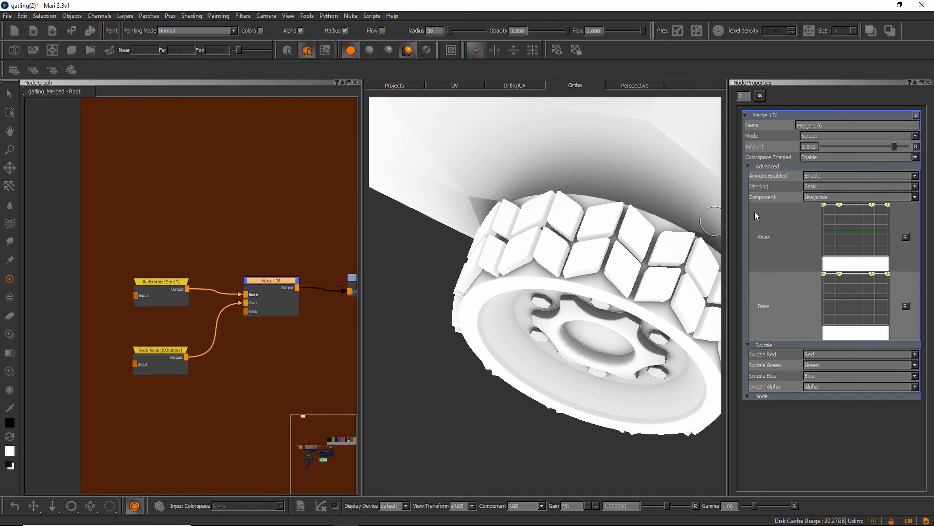
# Step: Toggle Merge 176 off and on to compare its effect, and view the whole vehicle again
pyautogui.moveTo(269, 281); pyautogui.dragTo(268, 280)
pyautogui.press('d')
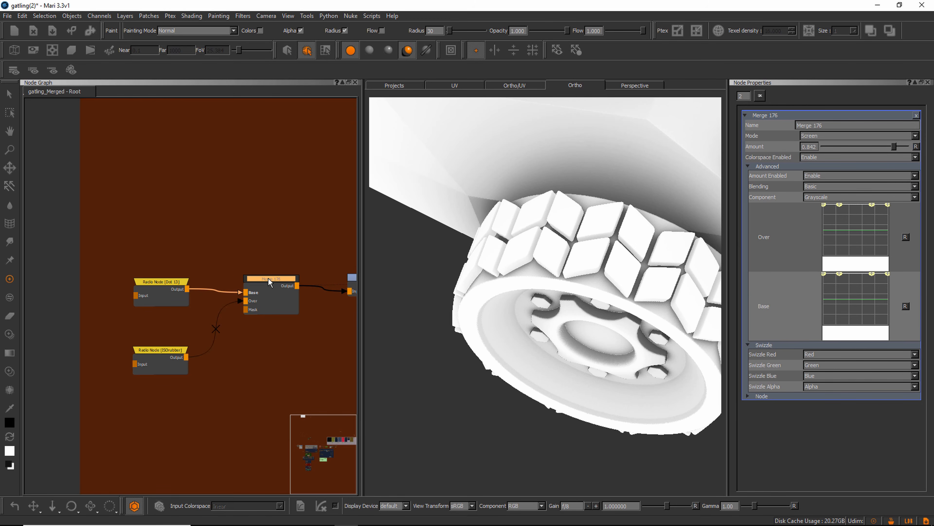
pyautogui.press('d')
pyautogui.press('d')
pyautogui.press('d')
pyautogui.keyDown('alt'); pyautogui.moveTo(544, 348); pyautogui.dragTo(562, 331); pyautogui.keyUp('alt')
pyautogui.keyDown('alt'); pyautogui.moveTo(562, 331); pyautogui.dragTo(469, 303, button='right'); pyautogui.keyUp('alt')
pyautogui.keyDown('alt'); pyautogui.moveTo(469, 303); pyautogui.dragTo(475, 299); pyautogui.keyUp('alt')
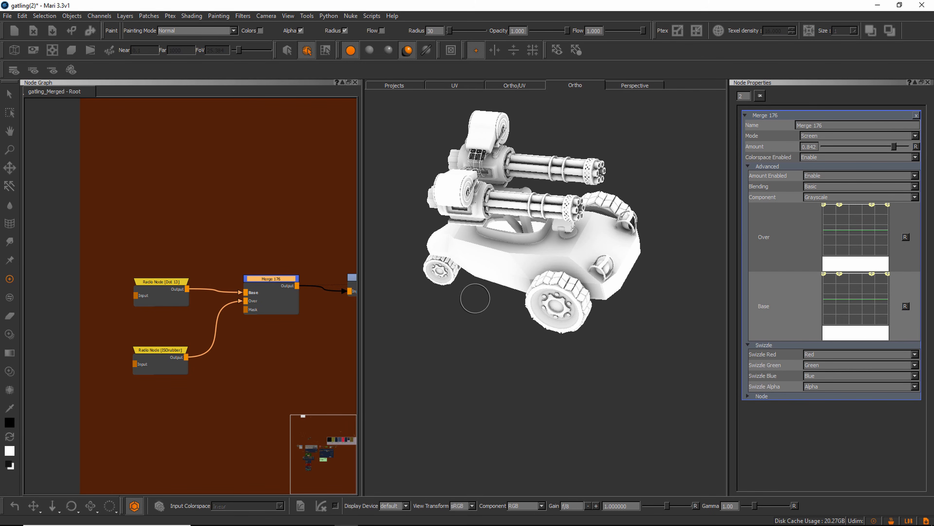
# Step: Preview the Brightness Lookup node after Merge 176 and open its properties to examine the curve
pyautogui.moveTo(304, 340); pyautogui.dragTo(195, 335, button='middle')
pyautogui.moveTo(269, 274); pyautogui.dragTo(272, 272)
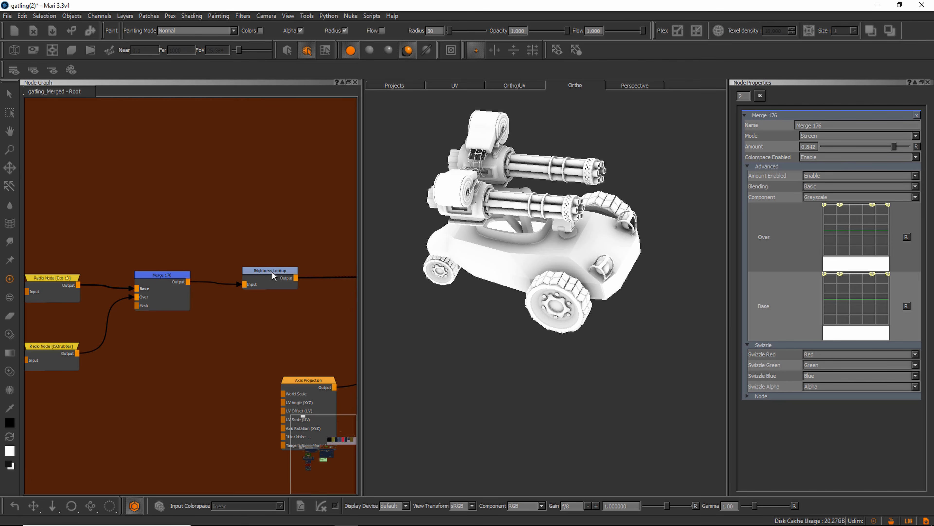
pyautogui.moveTo(442, 342)
pyautogui.keyDown('alt'); pyautogui.mouseDown()
pyautogui.moveTo(517, 323)
pyautogui.moveTo(486, 328)
pyautogui.mouseUp(); pyautogui.keyUp('alt')
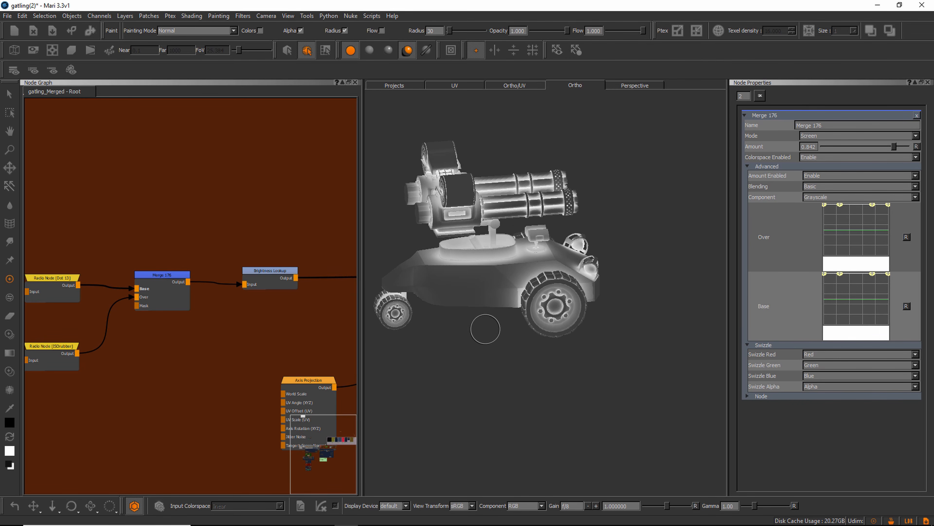
pyautogui.moveTo(271, 274); pyautogui.dragTo(272, 274)
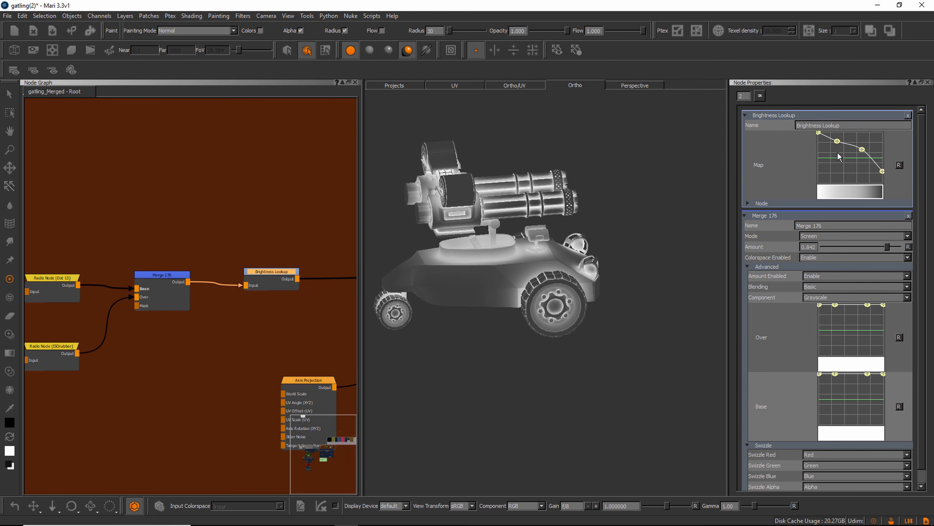
pyautogui.moveTo(219, 348); pyautogui.dragTo(206, 340, button='middle')
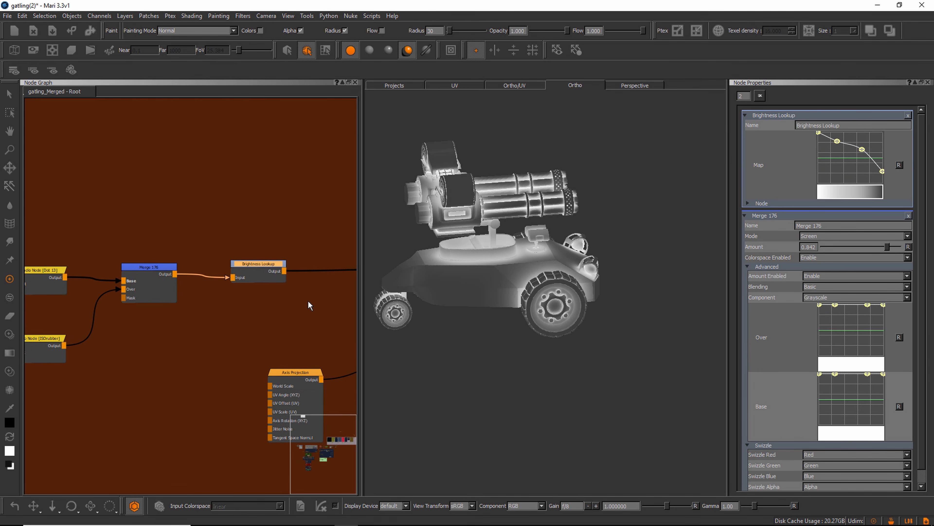
# Step: Add a second Brightness Lookup node above the existing one and feed it from Merge 176's output
pyautogui.moveTo(283, 264); pyautogui.dragTo(285, 289, button='middle')
pyautogui.moveTo(249, 249); pyautogui.dragTo(194, 250, button='middle')
pyautogui.click(231, 241)
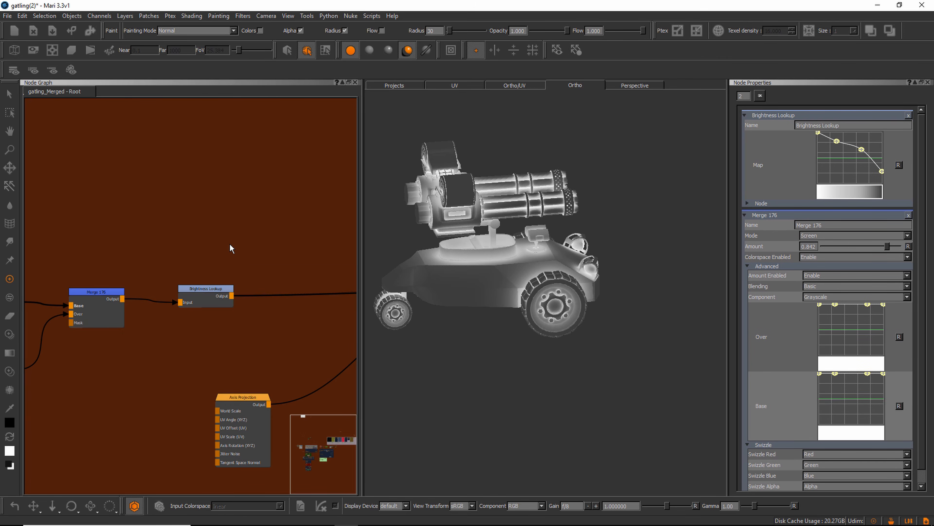
pyautogui.press('Tab')
pyautogui.write('bright')
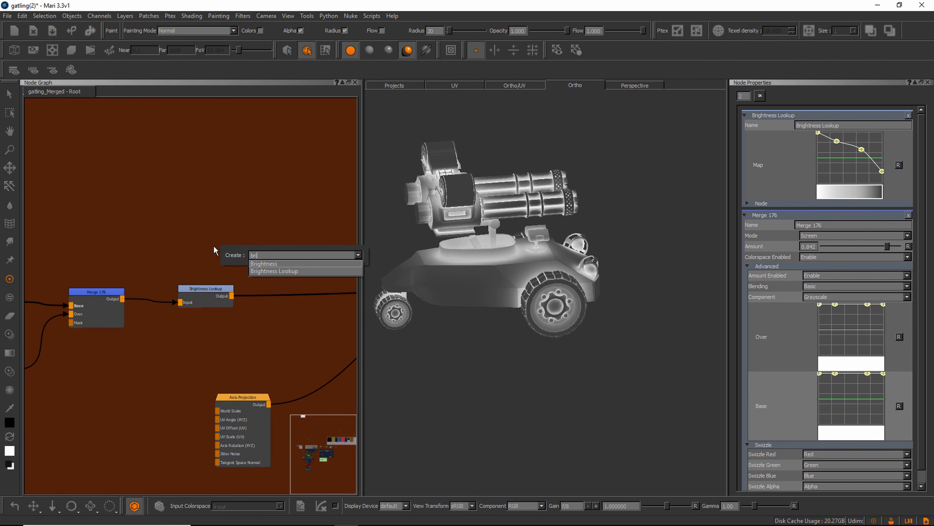
pyautogui.press('Return')
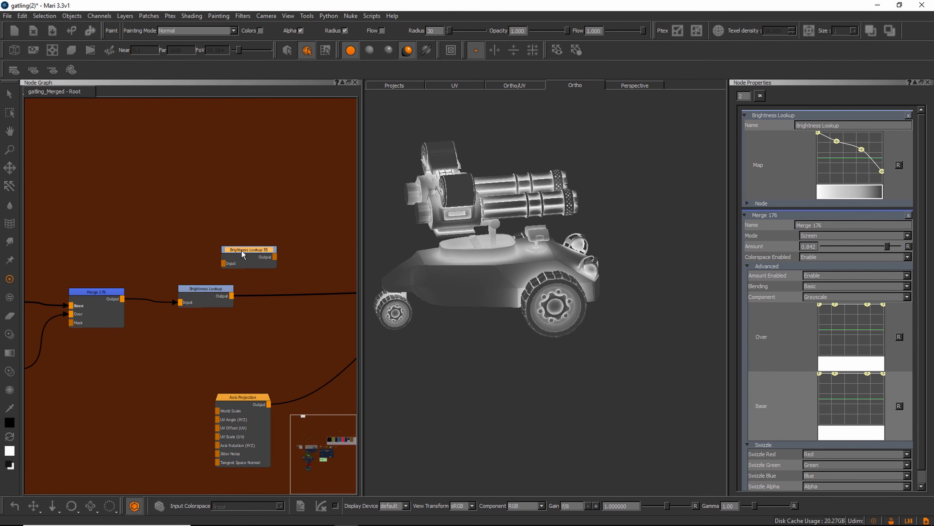
pyautogui.moveTo(238, 251); pyautogui.dragTo(225, 247)
pyautogui.moveTo(123, 300); pyautogui.dragTo(233, 249)
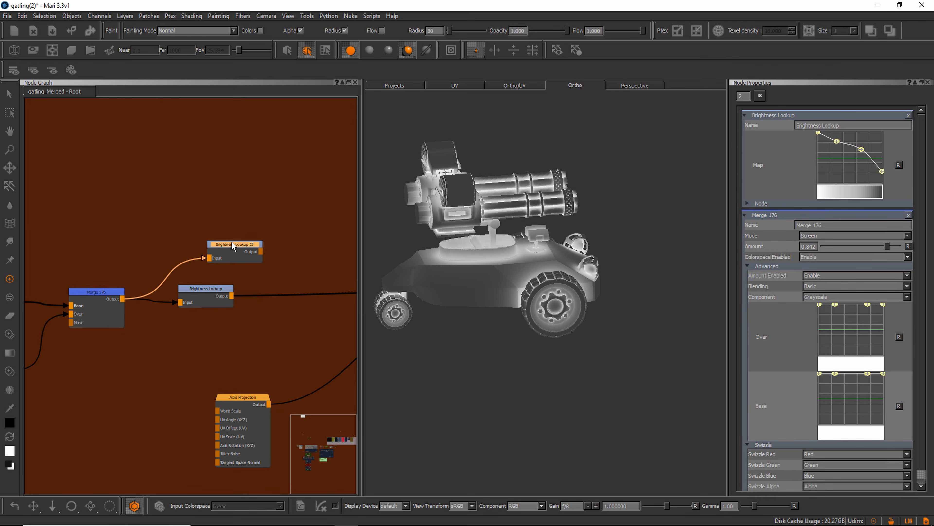
# Step: Open and preview the new Brightness Lookup node, try reshaping its map curve, and reset the curve
pyautogui.click(231, 242)
pyautogui.moveTo(231, 243); pyautogui.dragTo(214, 240)
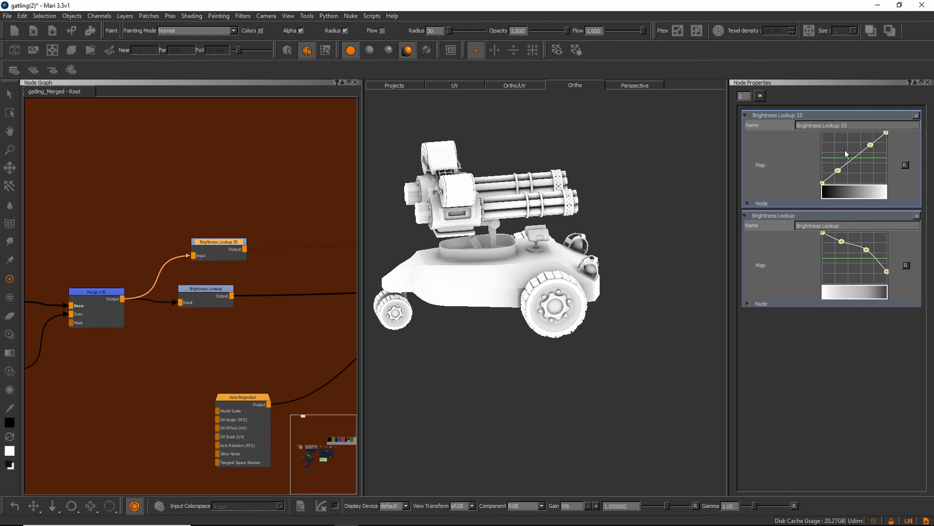
pyautogui.moveTo(838, 170)
pyautogui.mouseDown()
pyautogui.moveTo(854, 173)
pyautogui.moveTo(876, 150)
pyautogui.mouseUp()
pyautogui.click(904, 165)
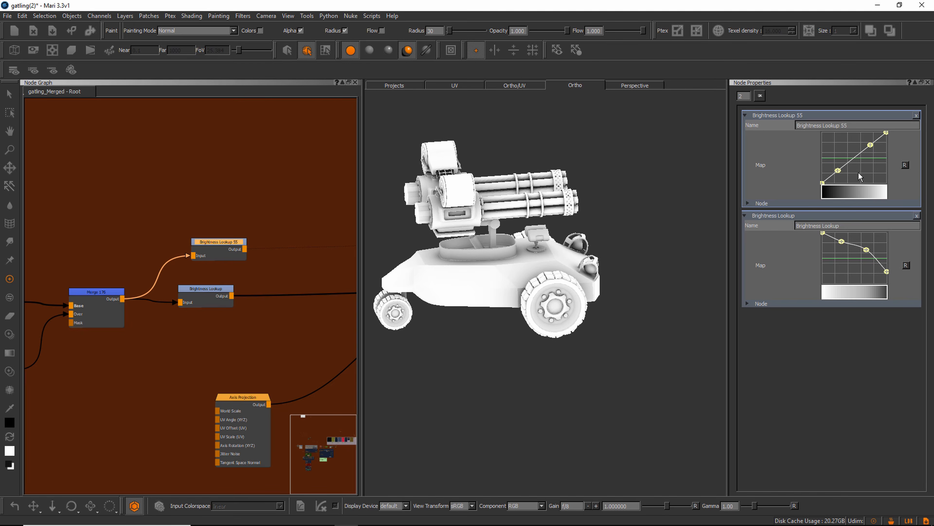
# Step: Invert the new Brightness Lookup's map curve and bend it upward for a stronger mask
pyautogui.rightClick(838, 149)
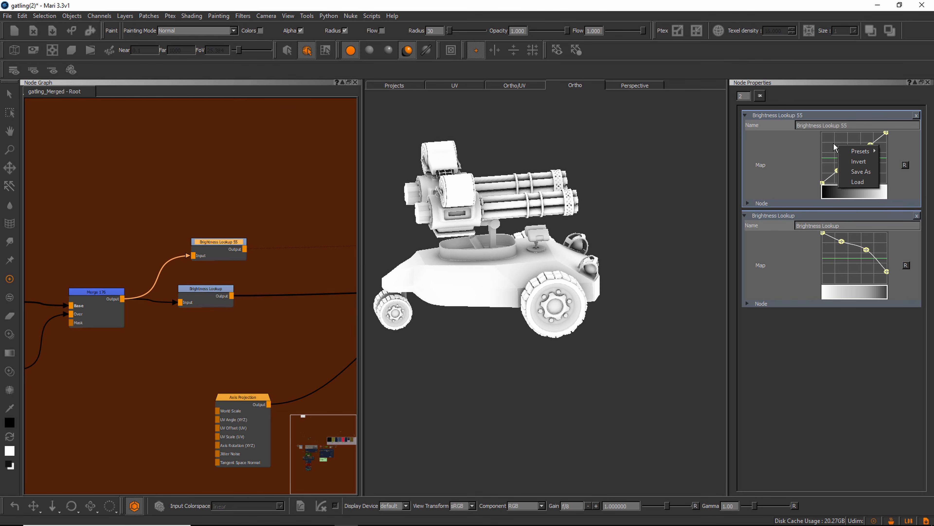
pyautogui.click(859, 161)
pyautogui.moveTo(866, 173)
pyautogui.mouseDown()
pyautogui.moveTo(867, 156)
pyautogui.moveTo(850, 145)
pyautogui.moveTo(874, 157)
pyautogui.mouseUp()
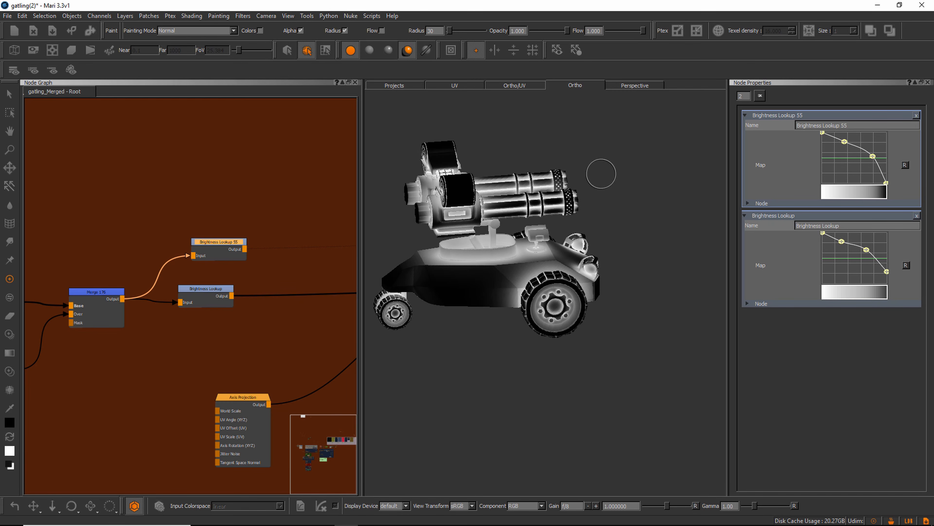
# Step: Delete the extra Brightness Lookup node and select the original one
pyautogui.moveTo(221, 241); pyautogui.dragTo(211, 241)
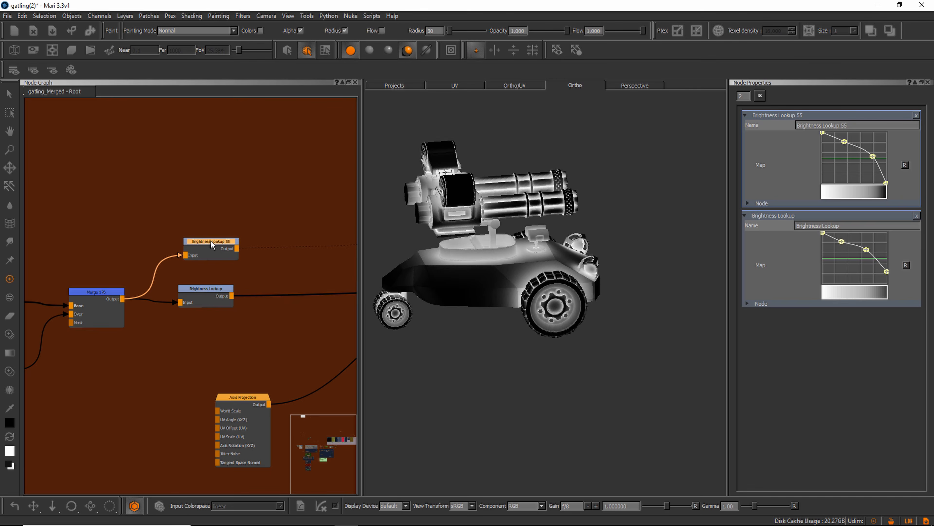
pyautogui.press('Delete')
pyautogui.moveTo(230, 240); pyautogui.dragTo(173, 233, button='middle')
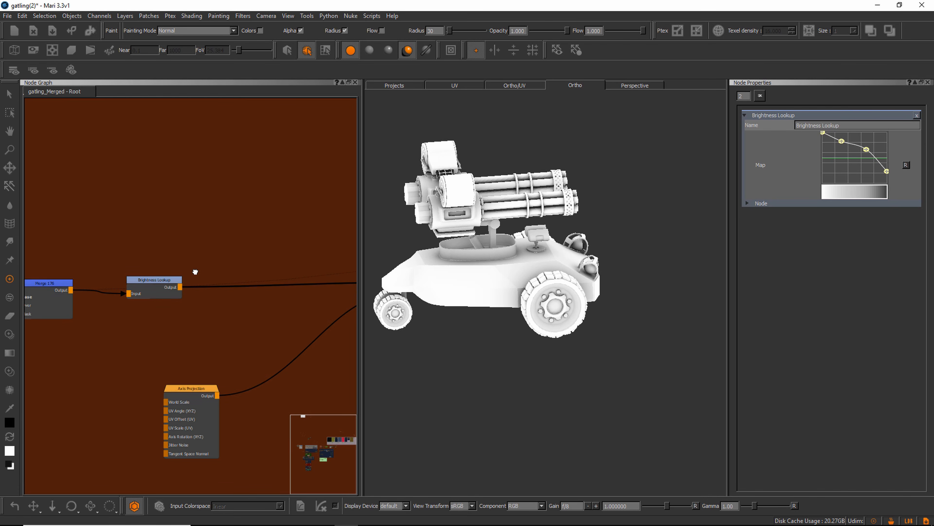
pyautogui.moveTo(198, 272); pyautogui.dragTo(133, 279, button='middle')
pyautogui.moveTo(60, 284); pyautogui.dragTo(67, 285)
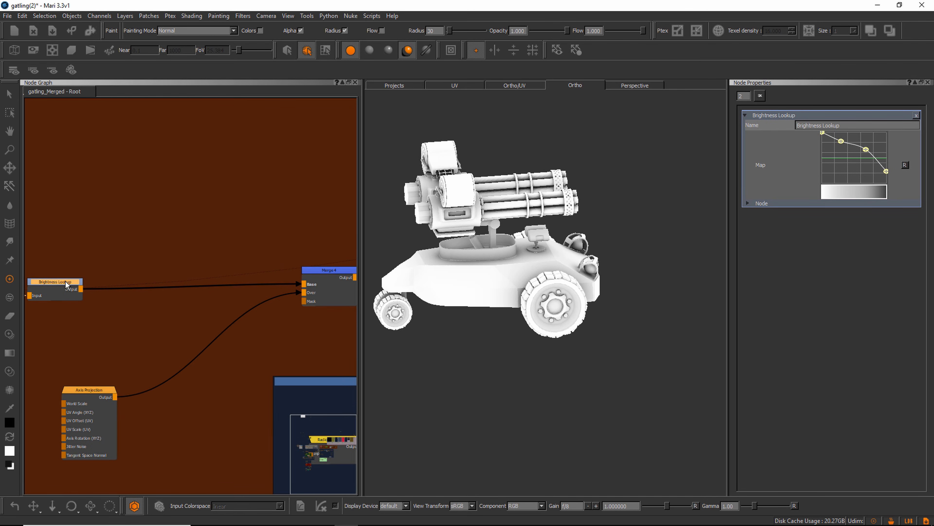
# Step: Preview the existing Axis Projection node below the Brightness Lookup on the vehicle
pyautogui.moveTo(149, 260); pyautogui.dragTo(146, 254, button='middle')
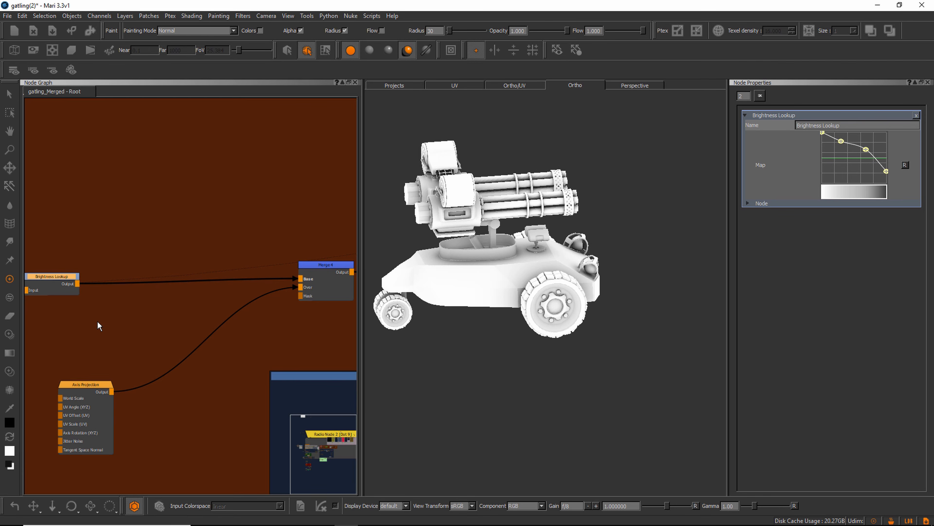
pyautogui.moveTo(89, 384); pyautogui.dragTo(88, 384)
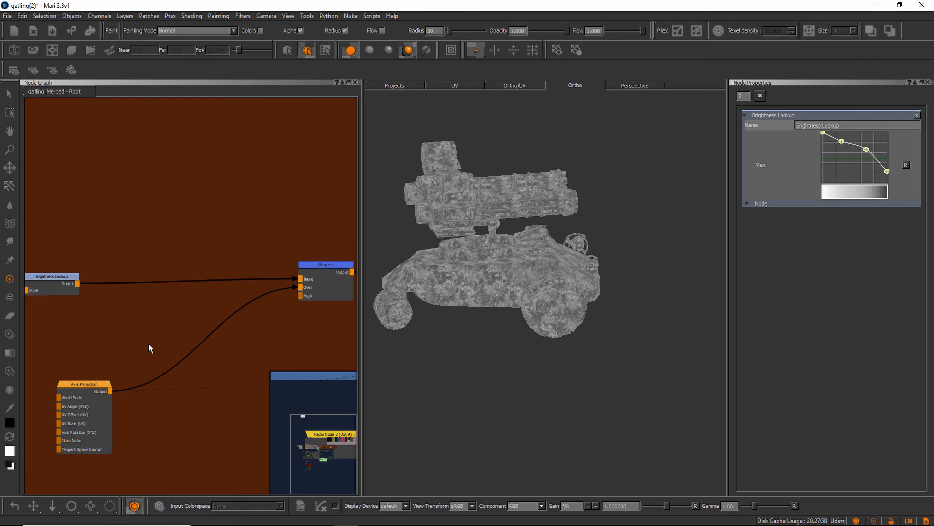
pyautogui.moveTo(113, 356); pyautogui.dragTo(181, 349, button='middle')
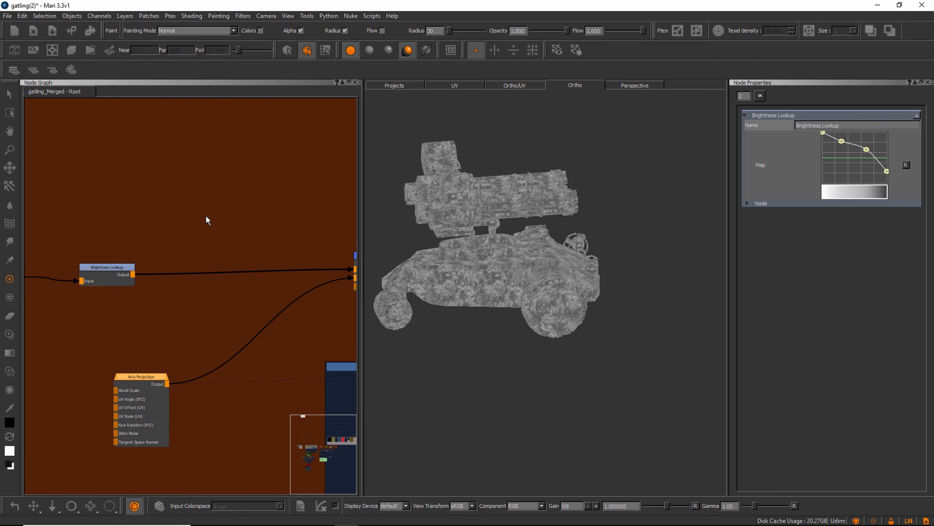
# Step: Add a new Axis Projection node above the Brightness Lookup and preview its default checker pattern on the vehicle
pyautogui.moveTo(204, 211); pyautogui.dragTo(204, 219, button='middle')
pyautogui.press('Tab')
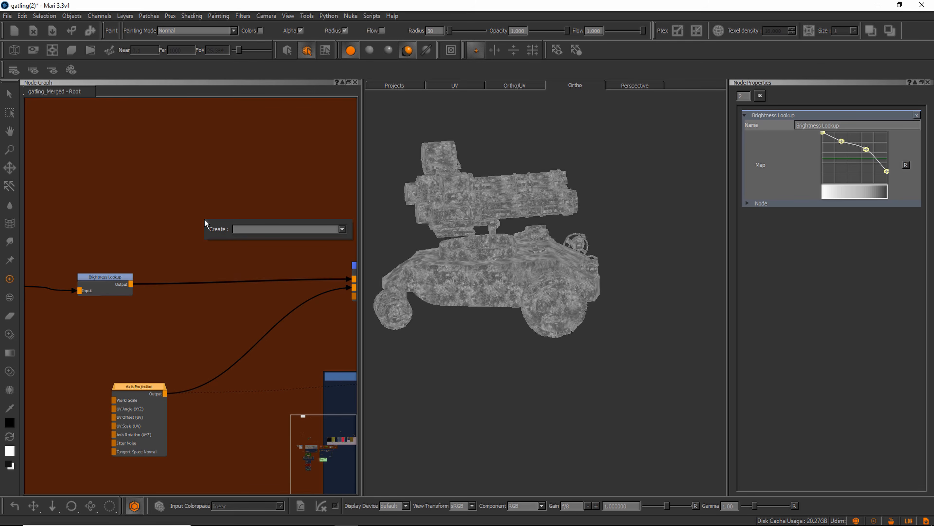
pyautogui.write('axis')
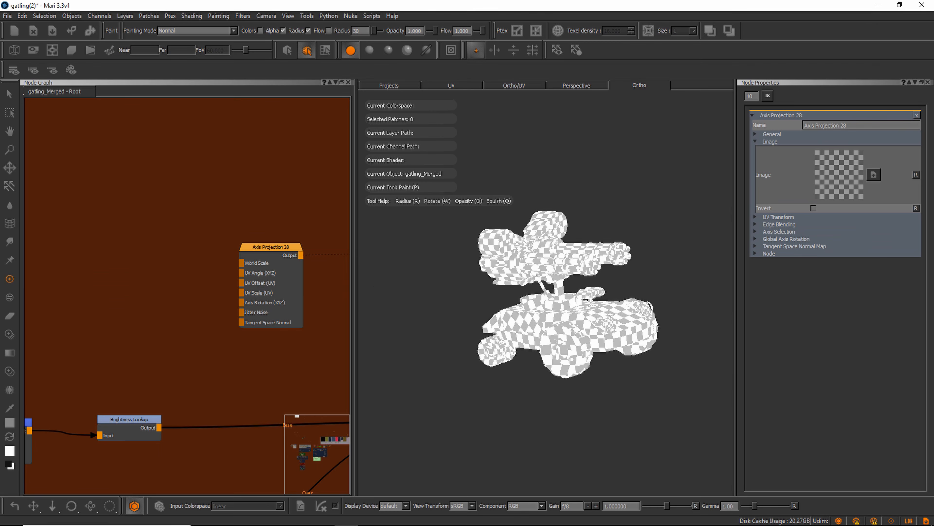
pyautogui.keyDown('alt'); pyautogui.moveTo(434, 338); pyautogui.dragTo(440, 331); pyautogui.keyUp('alt')
pyautogui.click(276, 247)
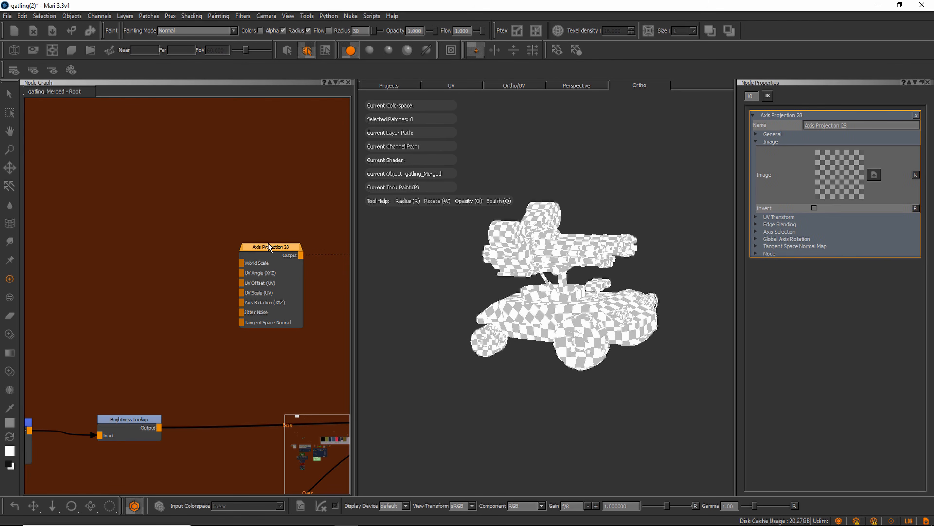
pyautogui.moveTo(275, 247); pyautogui.dragTo(269, 243)
pyautogui.keyDown('alt'); pyautogui.moveTo(451, 313); pyautogui.dragTo(439, 334); pyautogui.keyUp('alt')
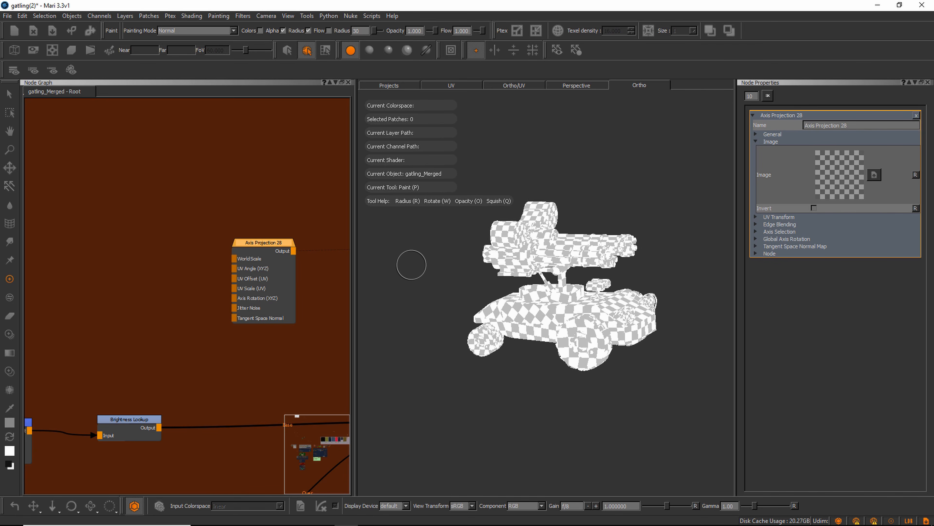
# Step: Assign a black-and-white grunge image to the new Axis Projection node and examine the projection from several angles
pyautogui.press('i')
pyautogui.moveTo(420, 294); pyautogui.dragTo(838, 173)
pyautogui.keyDown('alt'); pyautogui.moveTo(519, 355); pyautogui.dragTo(579, 356); pyautogui.keyUp('alt')
pyautogui.keyDown('alt'); pyautogui.moveTo(509, 287); pyautogui.dragTo(522, 288, button='middle'); pyautogui.keyUp('alt')
pyautogui.scroll(5, 521, 289)
pyautogui.keyDown('alt'); pyautogui.moveTo(519, 291); pyautogui.dragTo(497, 323); pyautogui.keyUp('alt')
pyautogui.keyDown('alt'); pyautogui.moveTo(496, 325); pyautogui.dragTo(481, 326, button='middle'); pyautogui.keyUp('alt')
pyautogui.scroll(-2, 490, 319)
pyautogui.keyDown('alt'); pyautogui.moveTo(490, 320); pyautogui.dragTo(463, 330); pyautogui.keyUp('alt')
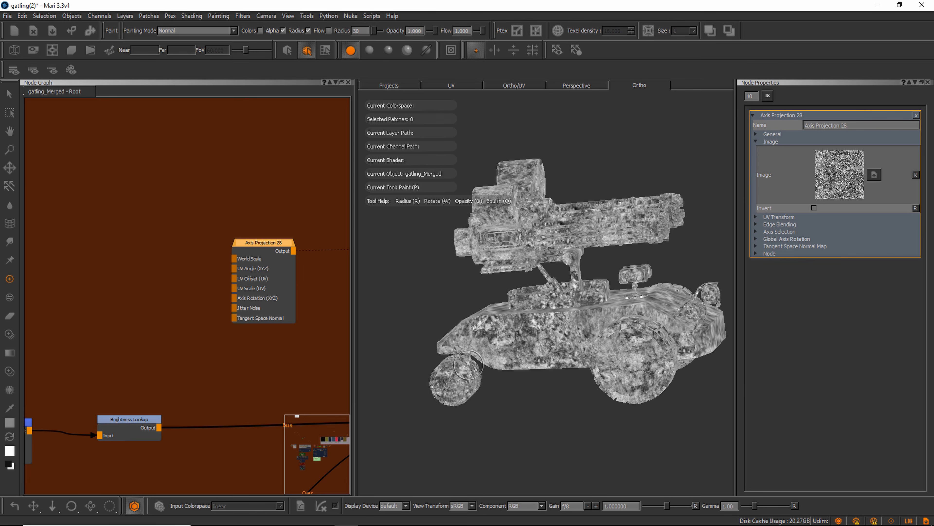
pyautogui.moveTo(479, 392)
pyautogui.keyDown('alt'); pyautogui.mouseDown()
pyautogui.moveTo(501, 436)
pyautogui.moveTo(485, 435)
pyautogui.mouseUp(); pyautogui.keyUp('alt')
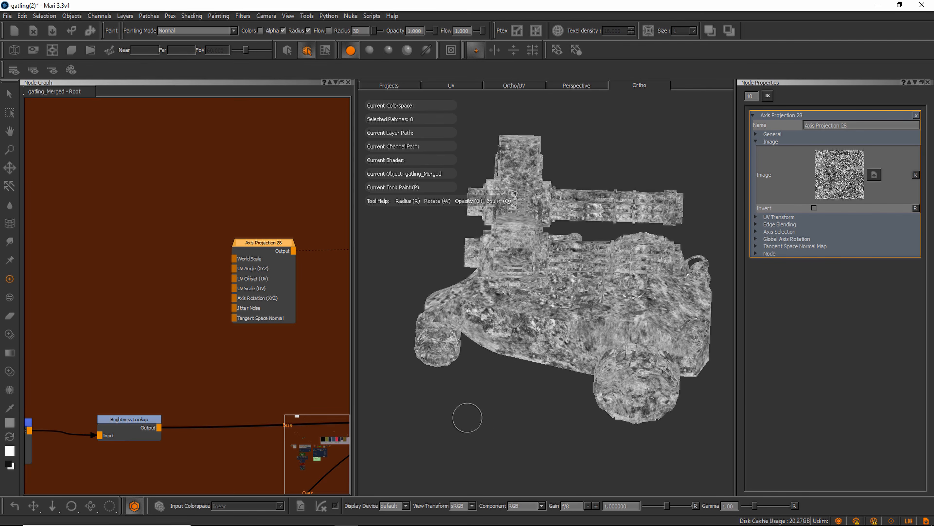
# Step: Preview the Merge 4 node on the vehicle with its properties open and examine the result from several angles
pyautogui.moveTo(272, 251); pyautogui.dragTo(258, 245)
pyautogui.scroll(-4, 160, 254)
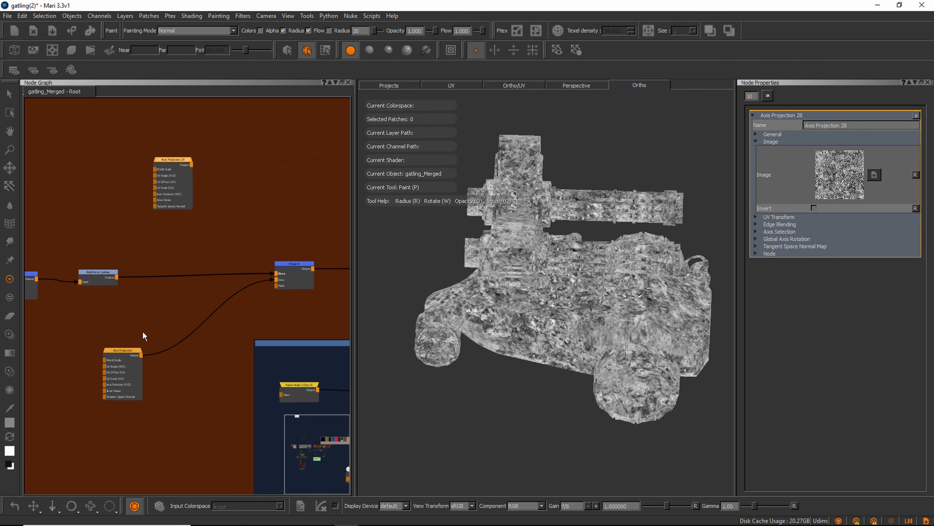
pyautogui.scroll(-1, 299, 269)
pyautogui.moveTo(298, 265); pyautogui.dragTo(290, 269)
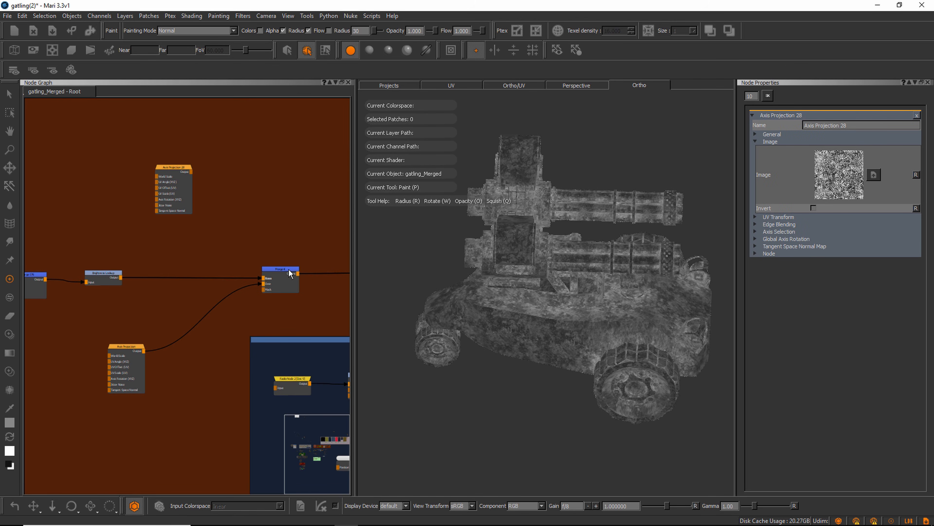
pyautogui.doubleClick(284, 272)
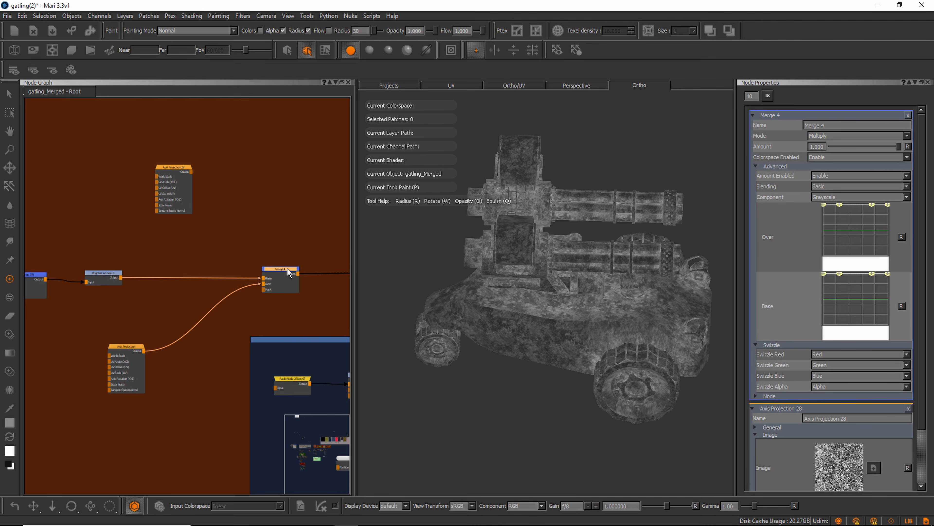
pyautogui.keyDown('alt'); pyautogui.moveTo(662, 222); pyautogui.dragTo(641, 217); pyautogui.keyUp('alt')
pyautogui.keyDown('alt'); pyautogui.moveTo(641, 217); pyautogui.dragTo(660, 217, button='right'); pyautogui.keyUp('alt')
pyautogui.keyDown('alt'); pyautogui.moveTo(660, 218); pyautogui.dragTo(688, 222); pyautogui.keyUp('alt')
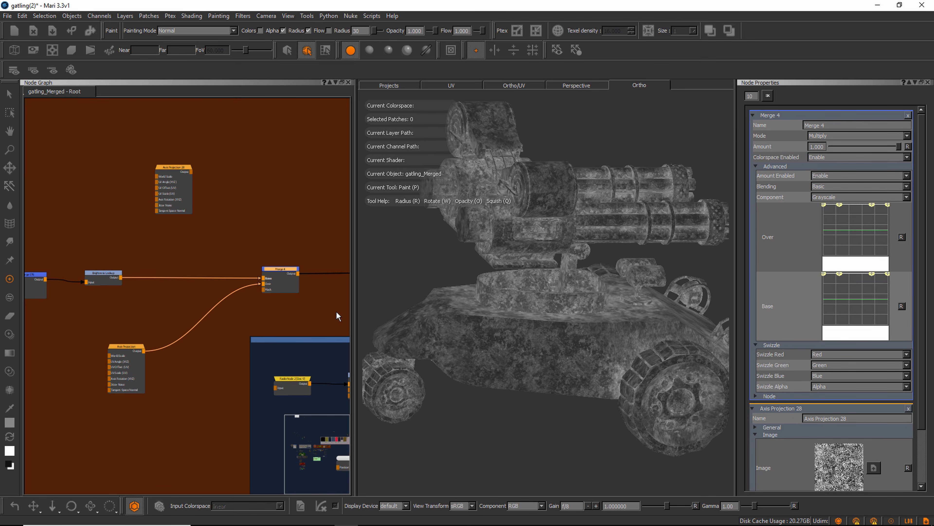
# Step: Toggle the Merge 4 node off and on to compare its effect on the vehicle's grunge
pyautogui.press('d')
pyautogui.press('d')
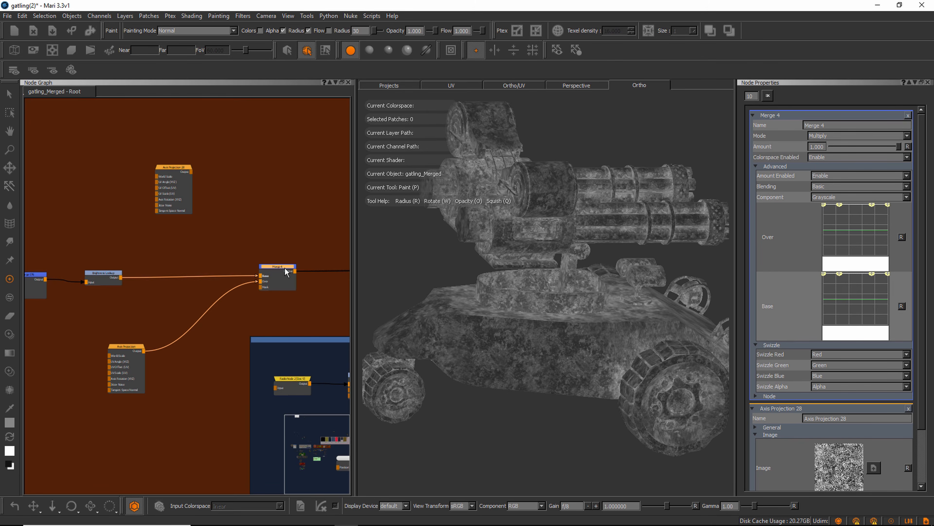
pyautogui.keyDown('alt'); pyautogui.moveTo(532, 284); pyautogui.dragTo(504, 274); pyautogui.keyUp('alt')
pyautogui.keyDown('alt'); pyautogui.moveTo(504, 275); pyautogui.dragTo(489, 278, button='right'); pyautogui.keyUp('alt')
pyautogui.keyDown('alt'); pyautogui.moveTo(489, 277); pyautogui.dragTo(449, 290); pyautogui.keyUp('alt')
pyautogui.keyDown('alt'); pyautogui.moveTo(448, 291); pyautogui.dragTo(412, 276, button='middle'); pyautogui.keyUp('alt')
# Step: Go to the Backdrop 2 node group and preview its Radio Node 2 input on the vehicle
pyautogui.moveTo(294, 311); pyautogui.dragTo(126, 286, button='middle')
pyautogui.scroll(-3, 231, 295)
pyautogui.moveTo(214, 287); pyautogui.dragTo(169, 276, button='middle')
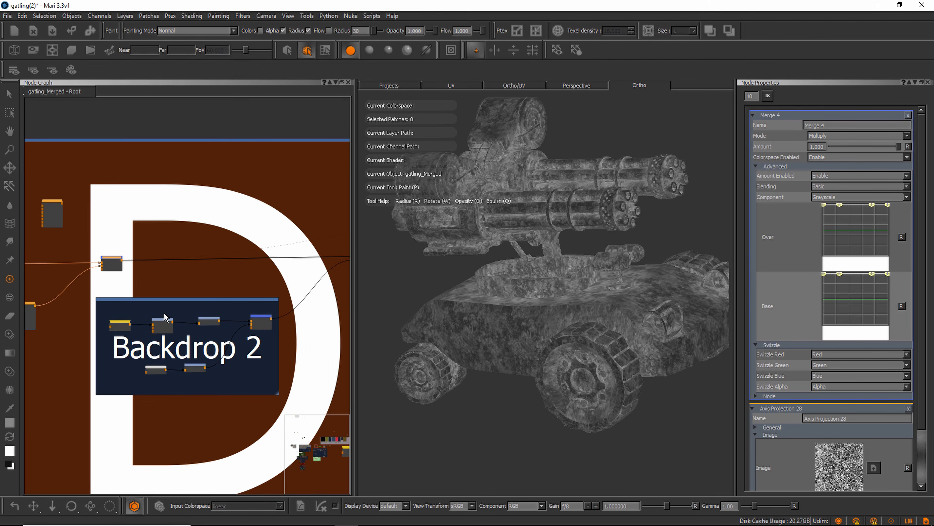
pyautogui.scroll(5, 118, 327)
pyautogui.moveTo(98, 340); pyautogui.dragTo(108, 334, button='middle')
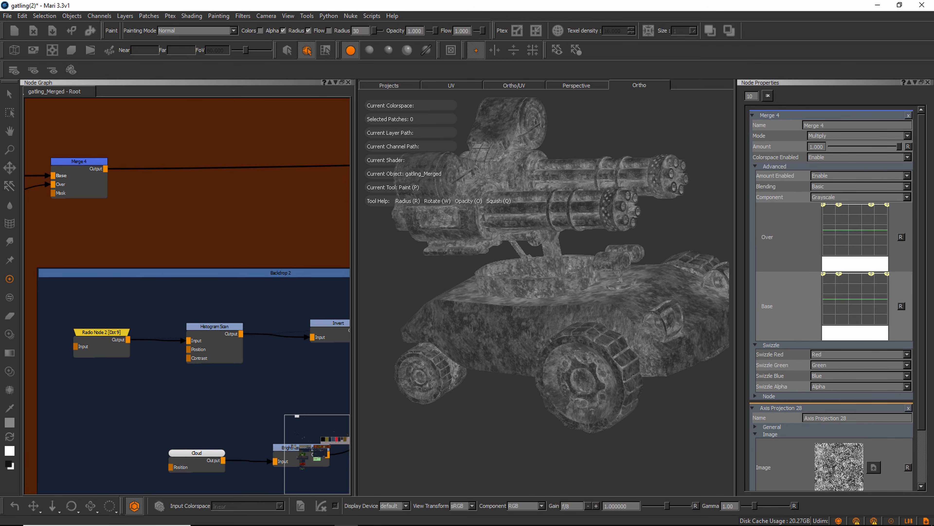
pyautogui.keyDown('alt'); pyautogui.moveTo(490, 297); pyautogui.dragTo(521, 307); pyautogui.keyUp('alt')
pyautogui.keyDown('alt'); pyautogui.moveTo(521, 307); pyautogui.dragTo(552, 313, button='right'); pyautogui.keyUp('alt')
pyautogui.keyDown('alt'); pyautogui.moveTo(552, 313); pyautogui.dragTo(511, 324); pyautogui.keyUp('alt')
# Step: Preview the Histogram Scan node in Backdrop 2 and check the edge lines it isolates on the vehicle
pyautogui.doubleClick(224, 329)
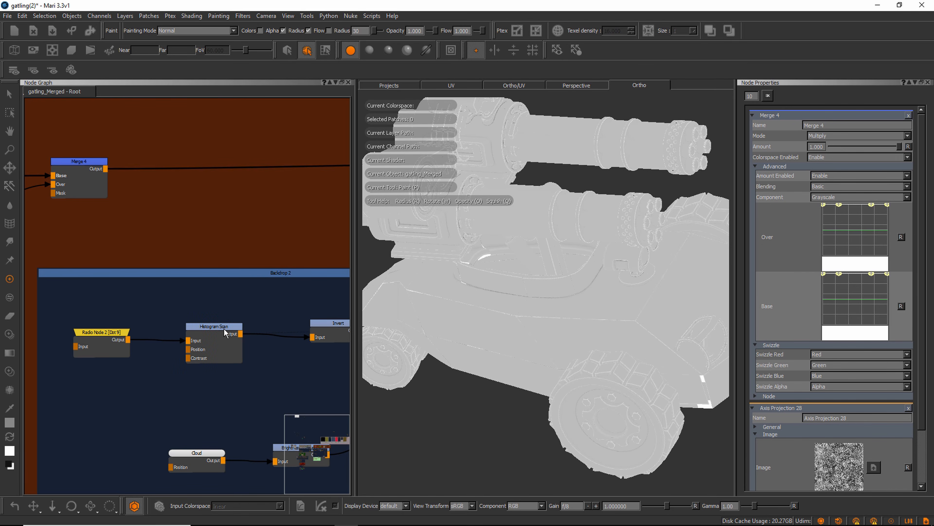
pyautogui.keyDown('alt'); pyautogui.moveTo(444, 318); pyautogui.dragTo(480, 334); pyautogui.keyUp('alt')
pyautogui.moveTo(480, 334)
pyautogui.keyDown('alt'); pyautogui.mouseDown(button='right')
pyautogui.moveTo(528, 346)
pyautogui.moveTo(465, 336)
pyautogui.mouseUp(button='right'); pyautogui.keyUp('alt')
pyautogui.keyDown('alt'); pyautogui.moveTo(465, 336); pyautogui.dragTo(456, 342); pyautogui.keyUp('alt')
pyautogui.keyDown('alt'); pyautogui.moveTo(456, 342); pyautogui.dragTo(455, 344, button='right'); pyautogui.keyUp('alt')
# Step: Preview the Invert node after the Histogram Scan and examine the edge lines up close
pyautogui.moveTo(333, 324); pyautogui.dragTo(326, 320)
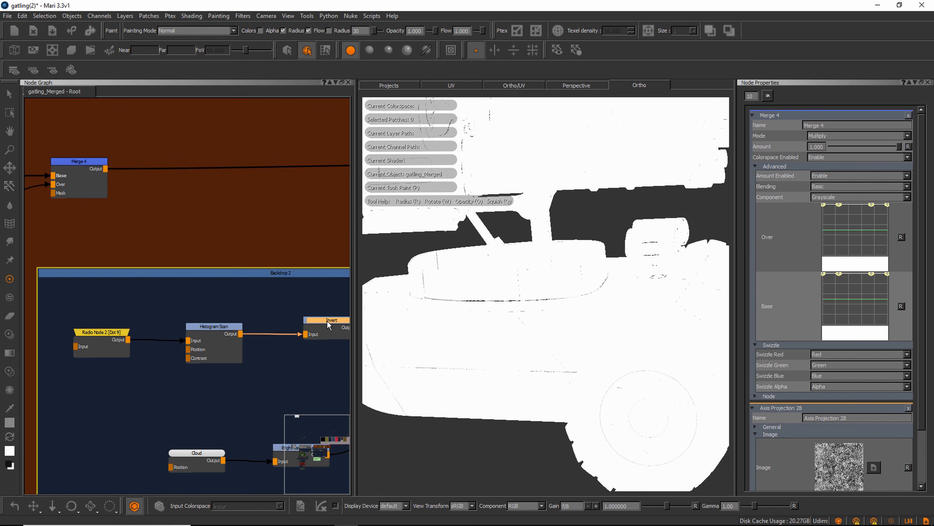
pyautogui.moveTo(279, 348); pyautogui.dragTo(234, 341, button='middle')
pyautogui.moveTo(273, 314); pyautogui.dragTo(273, 319)
pyautogui.moveTo(552, 284)
pyautogui.keyDown('alt'); pyautogui.mouseDown()
pyautogui.moveTo(488, 351)
pyautogui.moveTo(522, 339)
pyautogui.moveTo(542, 223)
pyautogui.mouseUp(); pyautogui.keyUp('alt')
pyautogui.keyDown('alt'); pyautogui.moveTo(542, 222); pyautogui.dragTo(636, 248, button='right'); pyautogui.keyUp('alt')
pyautogui.keyDown('alt'); pyautogui.moveTo(636, 249); pyautogui.dragTo(648, 247); pyautogui.keyUp('alt')
pyautogui.keyDown('alt'); pyautogui.moveTo(648, 246); pyautogui.dragTo(519, 254, button='right'); pyautogui.keyUp('alt')
pyautogui.moveTo(518, 254)
pyautogui.keyDown('alt'); pyautogui.mouseDown()
pyautogui.moveTo(527, 270)
pyautogui.moveTo(520, 268)
pyautogui.mouseUp(); pyautogui.keyUp('alt')
# Step: Preview the Cloud noise and the Brightness Lookup 23 node that follows it in Backdrop 2
pyautogui.moveTo(298, 322); pyautogui.dragTo(152, 272, button='middle')
pyautogui.moveTo(159, 336); pyautogui.dragTo(245, 295, button='middle')
pyautogui.click(89, 360)
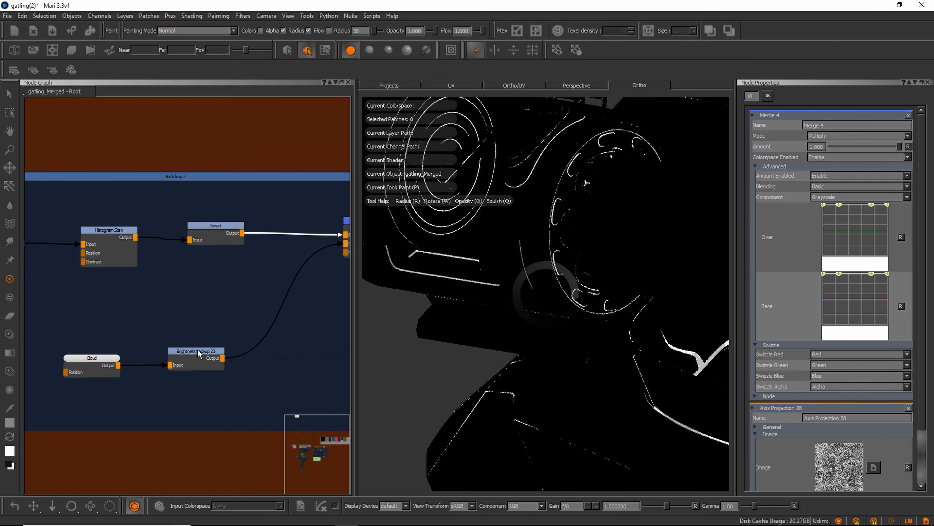
pyautogui.moveTo(205, 350); pyautogui.dragTo(205, 354)
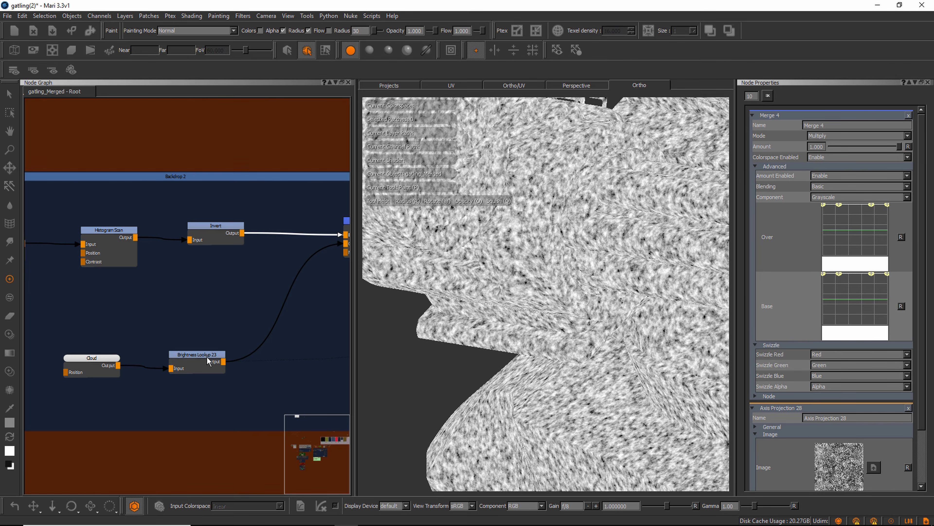
pyautogui.moveTo(289, 292); pyautogui.dragTo(174, 309, button='middle')
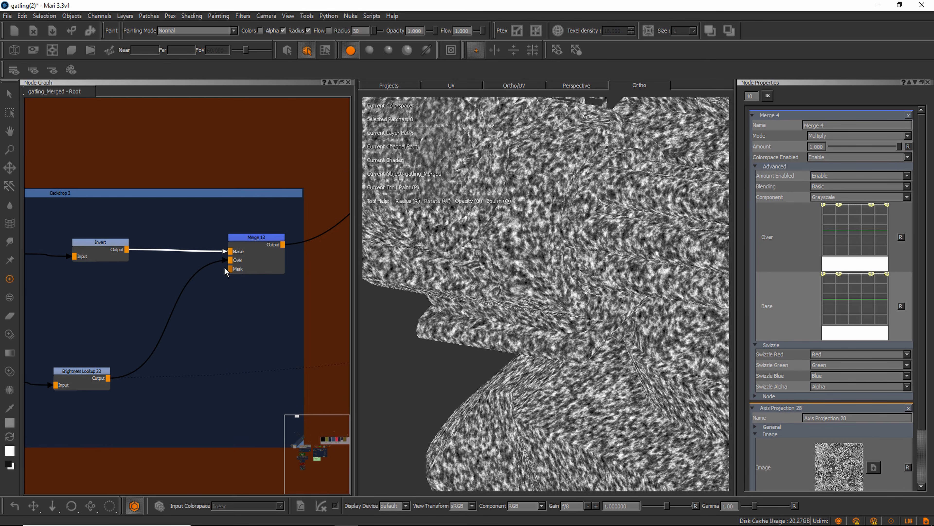
# Step: Preview the Merge 13 node and compare the edge lines with the merge disabled
pyautogui.moveTo(249, 240); pyautogui.dragTo(250, 237)
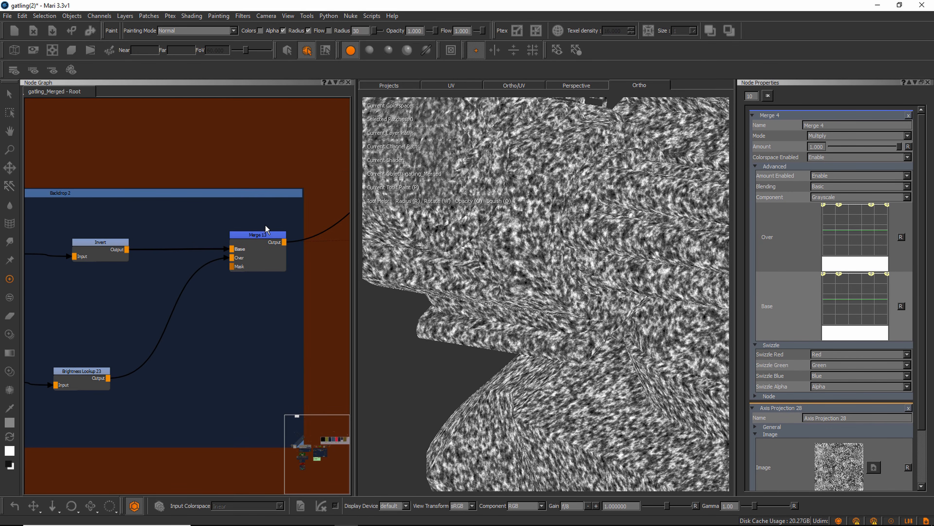
pyautogui.moveTo(268, 239); pyautogui.dragTo(266, 237)
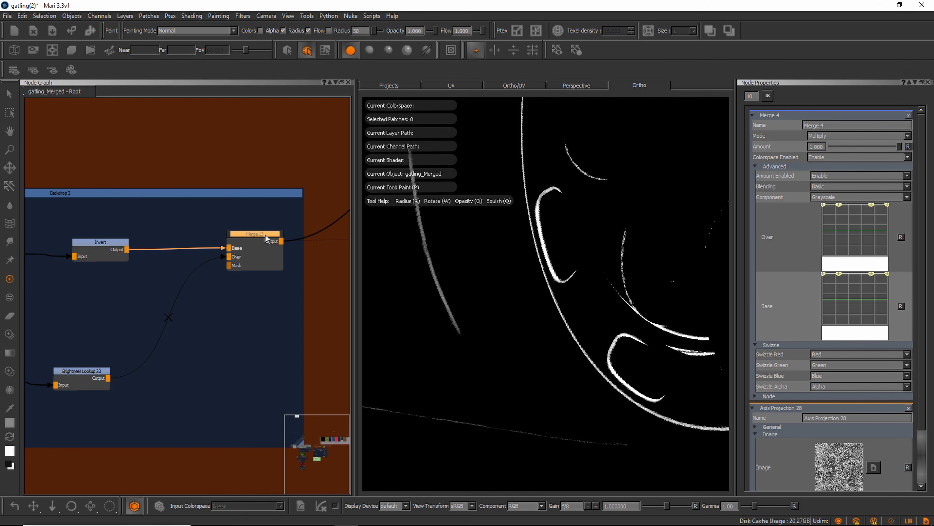
pyautogui.scroll(-3, 288, 188)
# Step: Open the properties of Merge 12, where Backdrop 2 joins the main chain, and examine its result up close
pyautogui.doubleClick(288, 188)
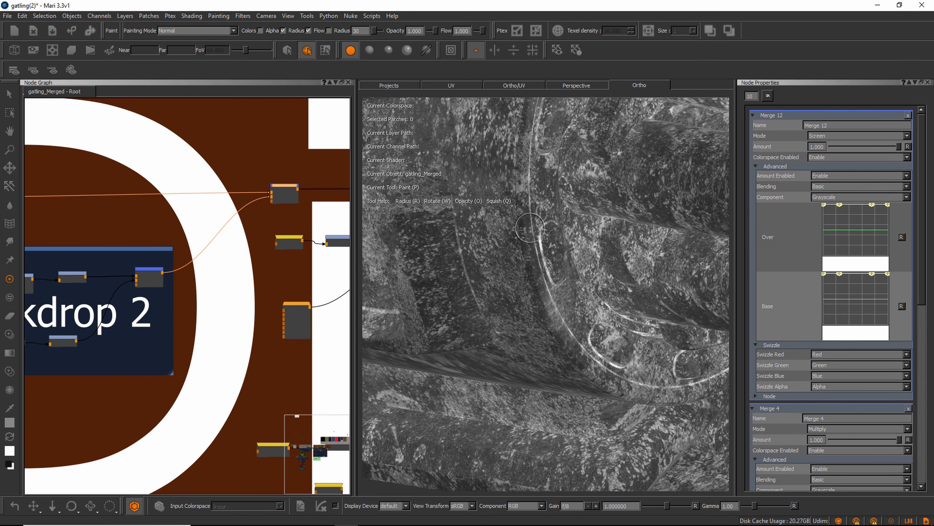
pyautogui.moveTo(529, 227)
pyautogui.keyDown('alt'); pyautogui.mouseDown()
pyautogui.moveTo(505, 259)
pyautogui.moveTo(485, 243)
pyautogui.mouseUp(); pyautogui.keyUp('alt')
pyautogui.keyDown('alt'); pyautogui.moveTo(420, 208); pyautogui.dragTo(566, 251, button='middle'); pyautogui.keyUp('alt')
pyautogui.keyDown('alt'); pyautogui.moveTo(566, 251); pyautogui.dragTo(640, 262, button='right'); pyautogui.keyUp('alt')
pyautogui.moveTo(607, 251)
pyautogui.keyDown('alt'); pyautogui.mouseDown()
pyautogui.moveTo(531, 238)
pyautogui.moveTo(517, 267)
pyautogui.mouseUp(); pyautogui.keyUp('alt')
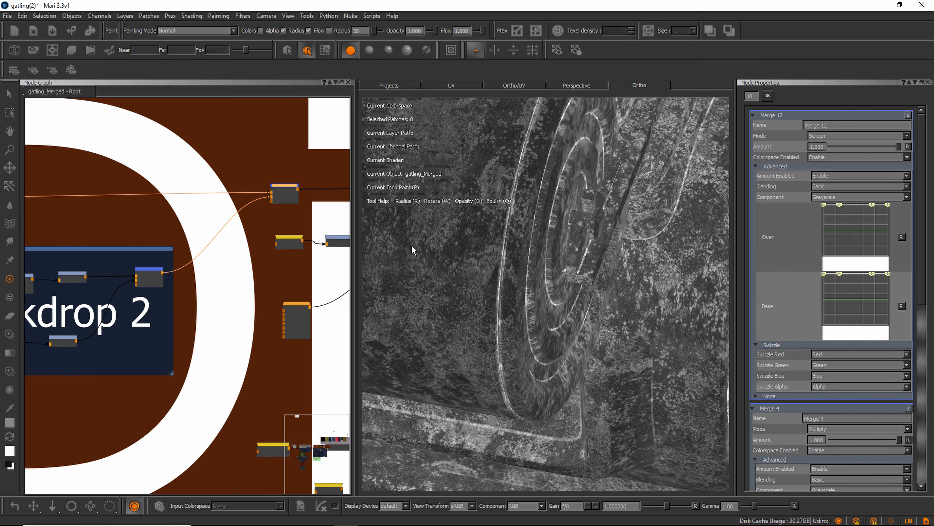
pyautogui.keyDown('alt'); pyautogui.moveTo(555, 245); pyautogui.dragTo(542, 259); pyautogui.keyUp('alt')
# Step: Preview the Radio Node 6 ambient occlusion and the Brightness Lookup 24 node connected to it
pyautogui.scroll(5, 300, 241)
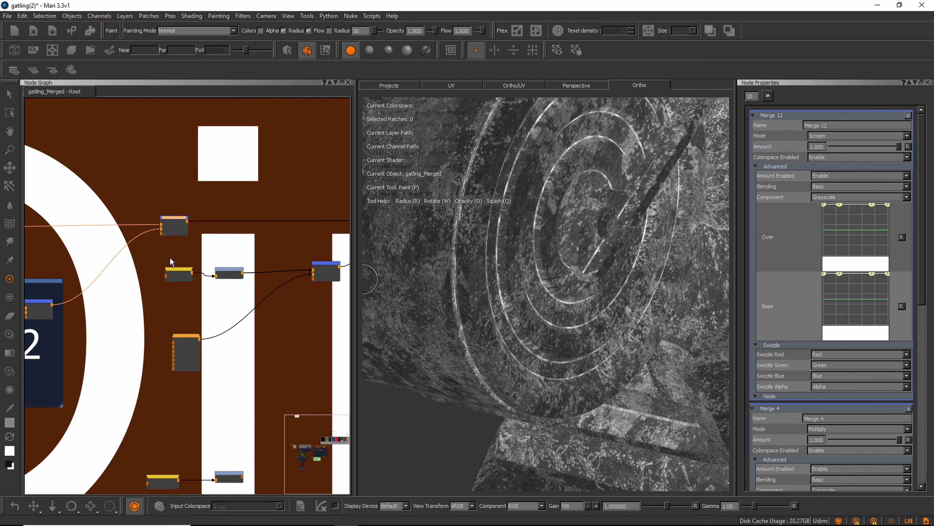
pyautogui.keyDown('alt'); pyautogui.moveTo(233, 167); pyautogui.dragTo(239, 165, button='right'); pyautogui.keyUp('alt')
pyautogui.moveTo(194, 230); pyautogui.dragTo(186, 234)
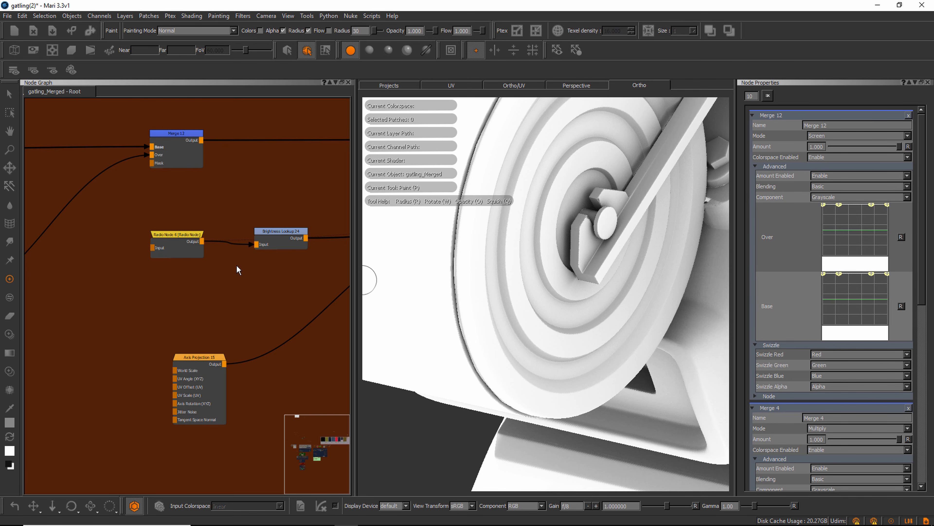
pyautogui.moveTo(277, 231); pyautogui.dragTo(279, 229)
pyautogui.press('1')
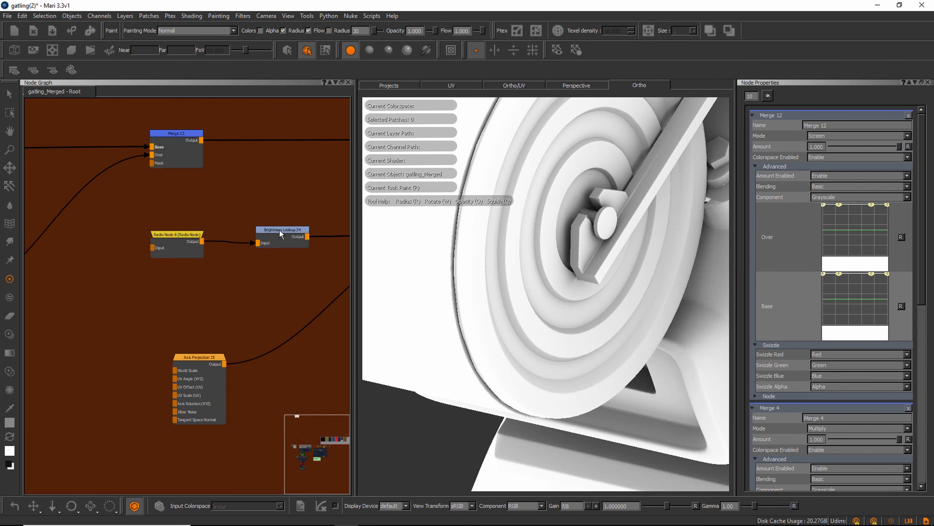
pyautogui.keyDown('alt'); pyautogui.moveTo(593, 280); pyautogui.dragTo(515, 279, button='middle'); pyautogui.keyUp('alt')
# Step: Preview the Axis Projection node below Brightness Lookup 24 on the whole vehicle
pyautogui.keyDown('alt'); pyautogui.moveTo(232, 265); pyautogui.dragTo(114, 284, button='middle'); pyautogui.keyUp('alt')
pyautogui.scroll(-2, 197, 288)
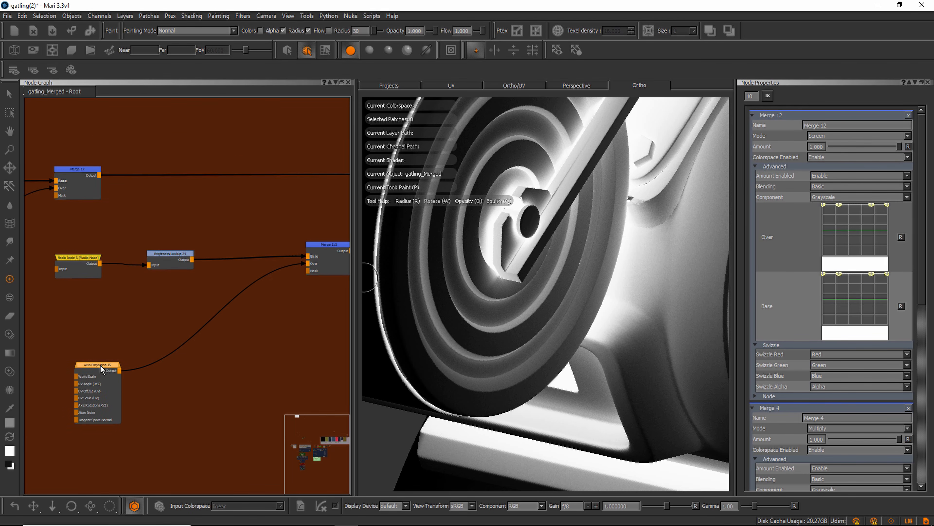
pyautogui.scroll(-6, 612, 273)
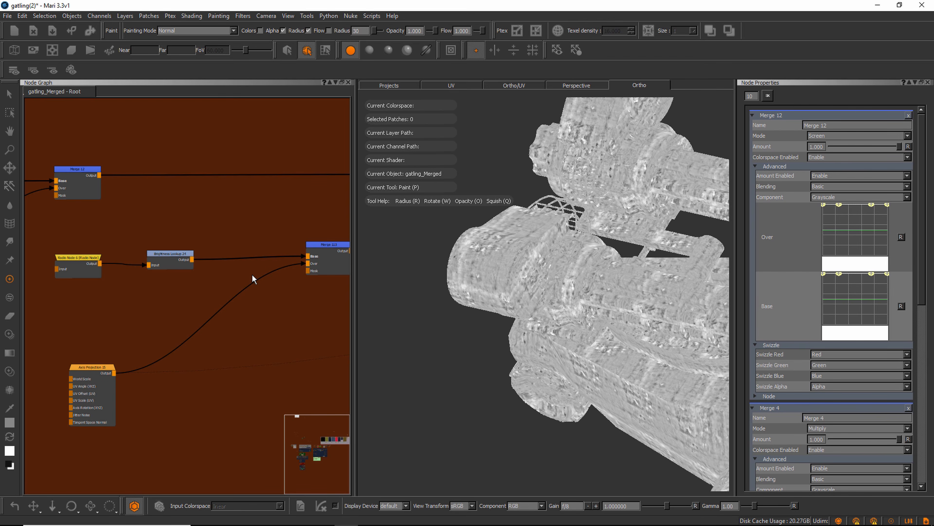
# Step: Preview the merge of Brightness Lookup 24 and the Axis Projection and examine the vehicle from several angles
pyautogui.moveTo(323, 245); pyautogui.dragTo(322, 247)
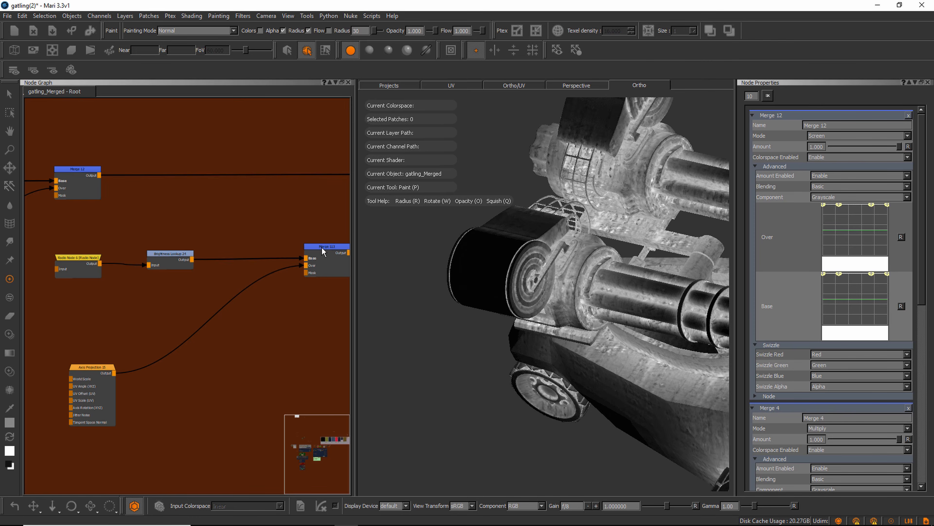
pyautogui.keyDown('alt'); pyautogui.moveTo(566, 350); pyautogui.dragTo(622, 323); pyautogui.keyUp('alt')
pyautogui.keyDown('alt'); pyautogui.moveTo(622, 324); pyautogui.dragTo(624, 255, button='middle'); pyautogui.keyUp('alt')
pyautogui.keyDown('alt'); pyautogui.moveTo(624, 254); pyautogui.dragTo(495, 282, button='right'); pyautogui.keyUp('alt')
pyautogui.keyDown('alt'); pyautogui.moveTo(494, 282); pyautogui.dragTo(460, 299); pyautogui.keyUp('alt')
pyautogui.keyDown('alt'); pyautogui.moveTo(459, 299); pyautogui.dragTo(485, 284, button='middle'); pyautogui.keyUp('alt')
pyautogui.keyDown('alt'); pyautogui.moveTo(484, 285); pyautogui.dragTo(551, 275, button='right'); pyautogui.keyUp('alt')
# Step: Preview the Merge 111 node on the vehicle and open its properties
pyautogui.moveTo(234, 326); pyautogui.dragTo(97, 344, button='middle')
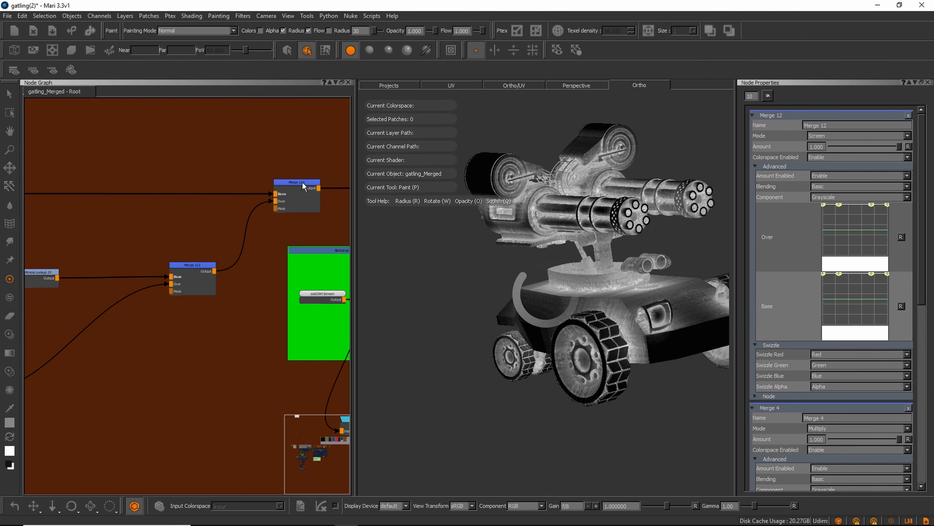
pyautogui.keyDown('alt'); pyautogui.moveTo(546, 282); pyautogui.dragTo(556, 336); pyautogui.keyUp('alt')
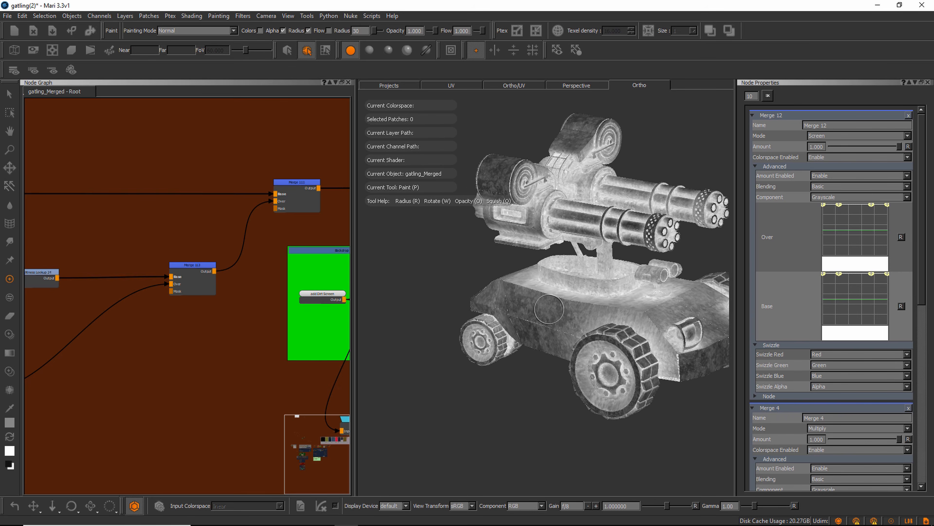
pyautogui.doubleClick(294, 184)
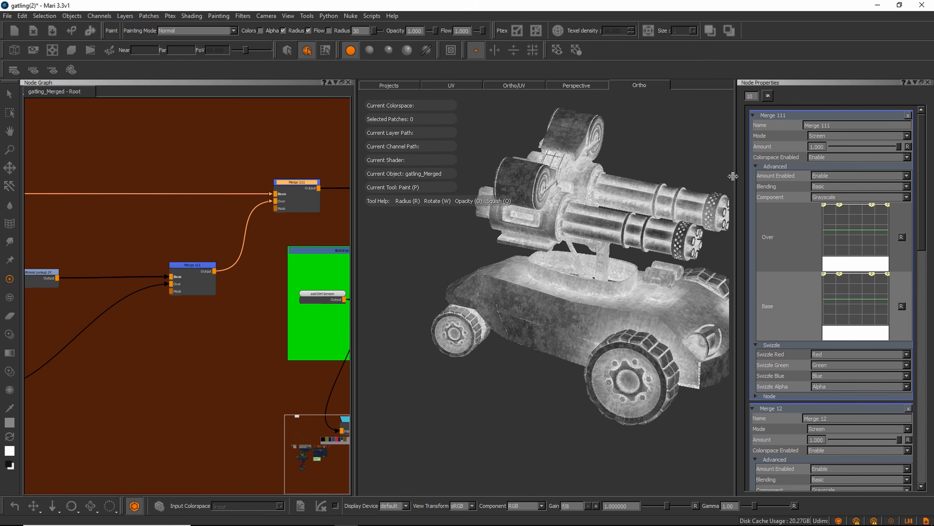
# Step: Preview the add Dirt Screen paint node in the green backdrop after Merge 111
pyautogui.moveTo(326, 295); pyautogui.dragTo(215, 282, button='middle')
pyautogui.moveTo(216, 282); pyautogui.dragTo(222, 283)
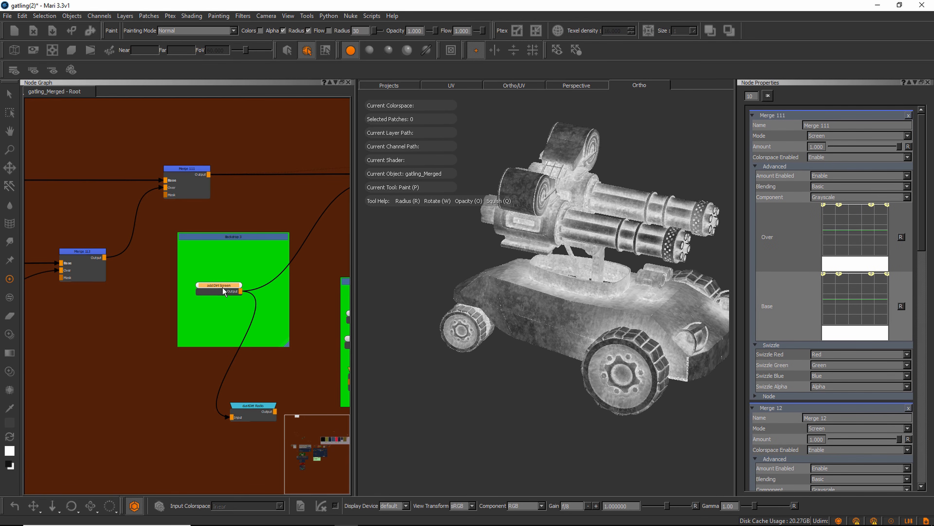
pyautogui.scroll(2, 222, 284)
pyautogui.keyDown('alt'); pyautogui.moveTo(548, 238); pyautogui.dragTo(532, 262); pyautogui.keyUp('alt')
pyautogui.moveTo(256, 313)
pyautogui.mouseDown(button='middle')
pyautogui.moveTo(186, 294)
pyautogui.moveTo(165, 267)
pyautogui.mouseUp(button='middle')
# Step: Preview the Merge 114 node that combines Merge 111 with the painted dirt on the whole vehicle
pyautogui.moveTo(333, 133); pyautogui.dragTo(328, 133)
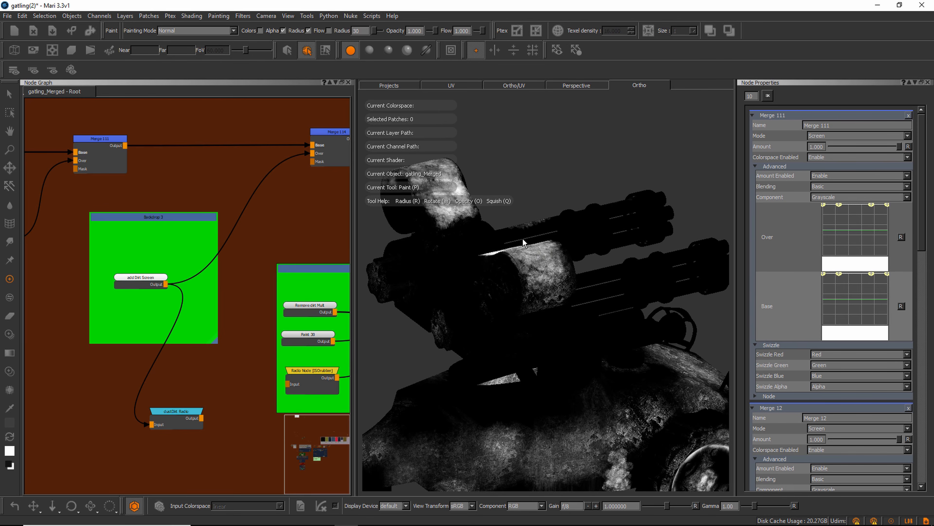
pyautogui.moveTo(560, 292)
pyautogui.keyDown('alt'); pyautogui.mouseDown()
pyautogui.moveTo(561, 303)
pyautogui.moveTo(536, 276)
pyautogui.moveTo(560, 304)
pyautogui.moveTo(558, 291)
pyautogui.mouseUp(); pyautogui.keyUp('alt')
pyautogui.keyDown('alt'); pyautogui.moveTo(558, 291); pyautogui.dragTo(519, 314, button='right'); pyautogui.keyUp('alt')
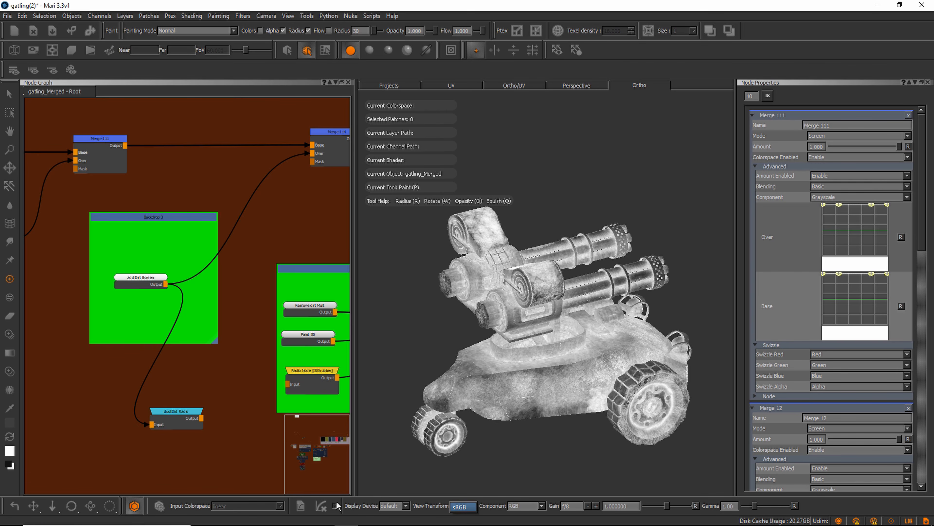
# Step: Turn off the viewport's colour management and check the merged dirt mask on the guns
pyautogui.click(136, 509)
pyautogui.keyDown('alt'); pyautogui.moveTo(427, 375); pyautogui.dragTo(423, 342); pyautogui.keyUp('alt')
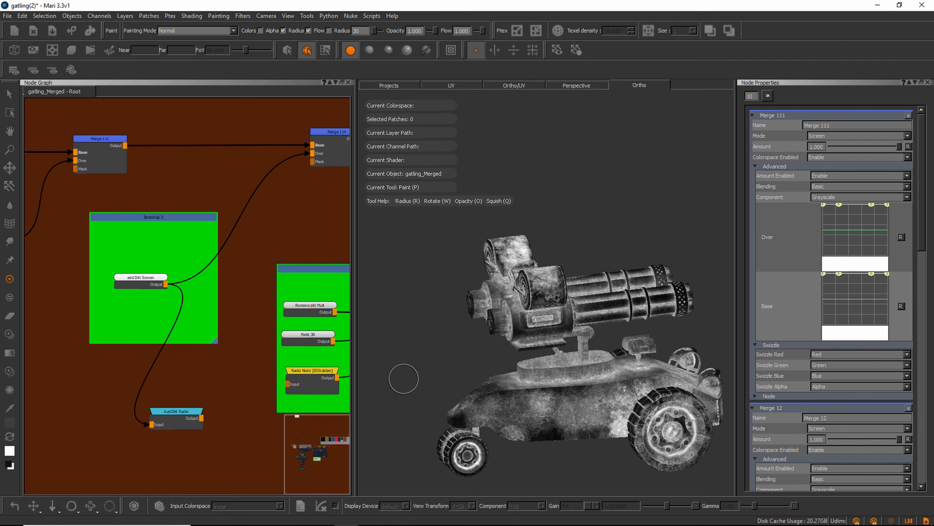
pyautogui.keyDown('alt'); pyautogui.moveTo(423, 343); pyautogui.dragTo(456, 316, button='right'); pyautogui.keyUp('alt')
pyautogui.keyDown('alt'); pyautogui.moveTo(456, 317); pyautogui.dragTo(447, 340); pyautogui.keyUp('alt')
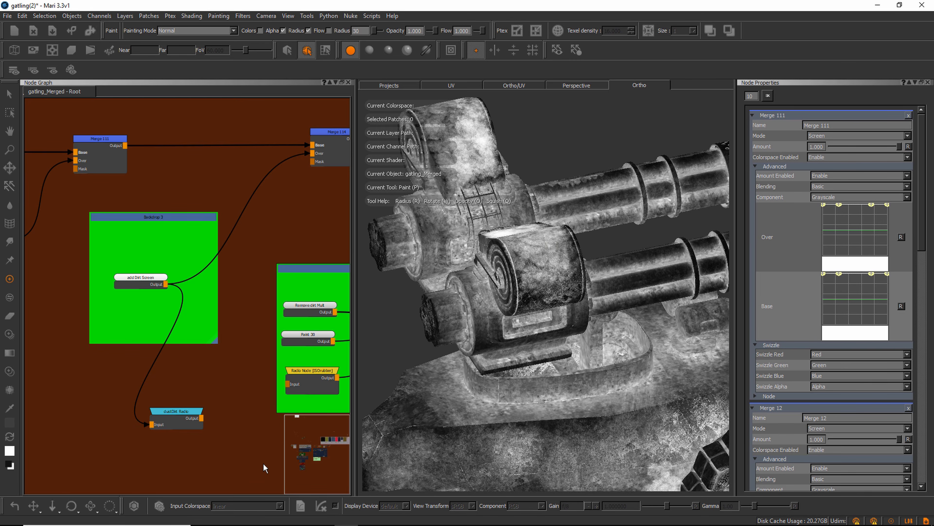
# Step: Examine the merged dirt mask on the guns, hull and wheels up close and from several angles
pyautogui.keyDown('alt'); pyautogui.moveTo(540, 334); pyautogui.dragTo(585, 348); pyautogui.keyUp('alt')
pyautogui.keyDown('alt'); pyautogui.moveTo(585, 348); pyautogui.dragTo(524, 363, button='right'); pyautogui.keyUp('alt')
pyautogui.keyDown('alt'); pyautogui.moveTo(523, 363); pyautogui.dragTo(479, 359, button='middle'); pyautogui.keyUp('alt')
pyautogui.keyDown('alt'); pyautogui.moveTo(582, 362); pyautogui.dragTo(551, 363); pyautogui.keyUp('alt')
pyautogui.moveTo(535, 317)
pyautogui.keyDown('alt'); pyautogui.mouseDown()
pyautogui.moveTo(546, 327)
pyautogui.moveTo(539, 333)
pyautogui.moveTo(495, 331)
pyautogui.moveTo(505, 326)
pyautogui.mouseUp(); pyautogui.keyUp('alt')
pyautogui.keyDown('alt'); pyautogui.moveTo(505, 326); pyautogui.dragTo(563, 328, button='middle'); pyautogui.keyUp('alt')
pyautogui.keyDown('alt'); pyautogui.moveTo(533, 323); pyautogui.dragTo(559, 320, button='right'); pyautogui.keyUp('alt')
pyautogui.moveTo(559, 320)
pyautogui.keyDown('alt'); pyautogui.mouseDown()
pyautogui.moveTo(582, 316)
pyautogui.moveTo(580, 333)
pyautogui.mouseUp(); pyautogui.keyUp('alt')
pyautogui.keyDown('alt'); pyautogui.moveTo(580, 333); pyautogui.dragTo(593, 331, button='right'); pyautogui.keyUp('alt')
pyautogui.keyDown('alt'); pyautogui.moveTo(574, 261); pyautogui.dragTo(548, 257); pyautogui.keyUp('alt')
pyautogui.keyDown('alt'); pyautogui.moveTo(566, 254); pyautogui.dragTo(525, 282, button='middle'); pyautogui.keyUp('alt')
pyautogui.moveTo(525, 283)
pyautogui.keyDown('alt'); pyautogui.mouseDown()
pyautogui.moveTo(523, 264)
pyautogui.moveTo(556, 280)
pyautogui.moveTo(490, 266)
pyautogui.mouseUp(); pyautogui.keyUp('alt')
pyautogui.moveTo(284, 232); pyautogui.dragTo(284, 232, button='middle')
pyautogui.keyDown('alt'); pyautogui.moveTo(595, 310); pyautogui.dragTo(605, 320); pyautogui.keyUp('alt')
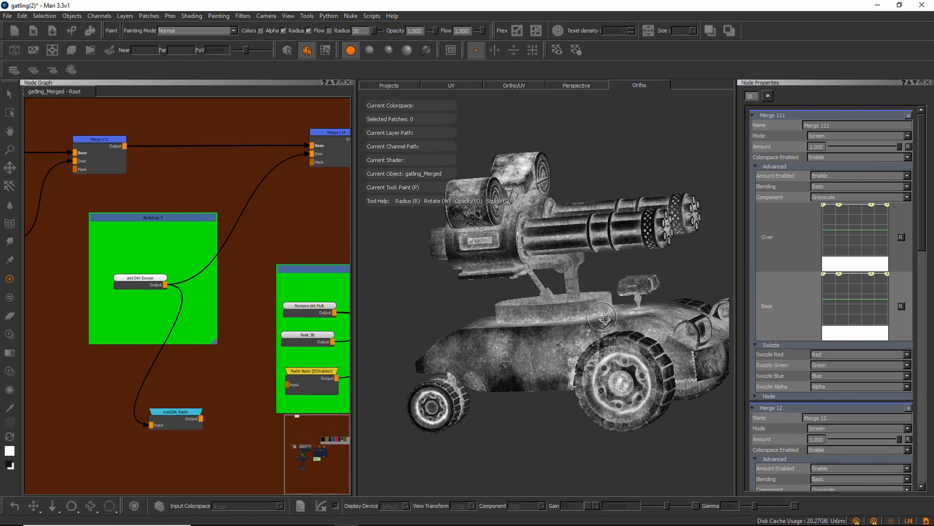
pyautogui.moveTo(538, 219); pyautogui.dragTo(508, 250, button='middle')
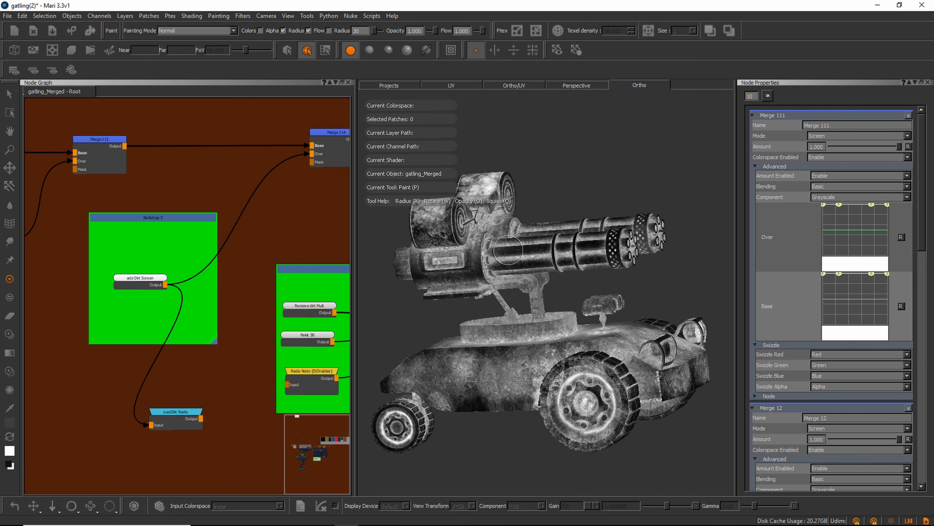
pyautogui.keyDown('alt'); pyautogui.moveTo(510, 277); pyautogui.dragTo(524, 282); pyautogui.keyUp('alt')
pyautogui.scroll(2, 525, 286)
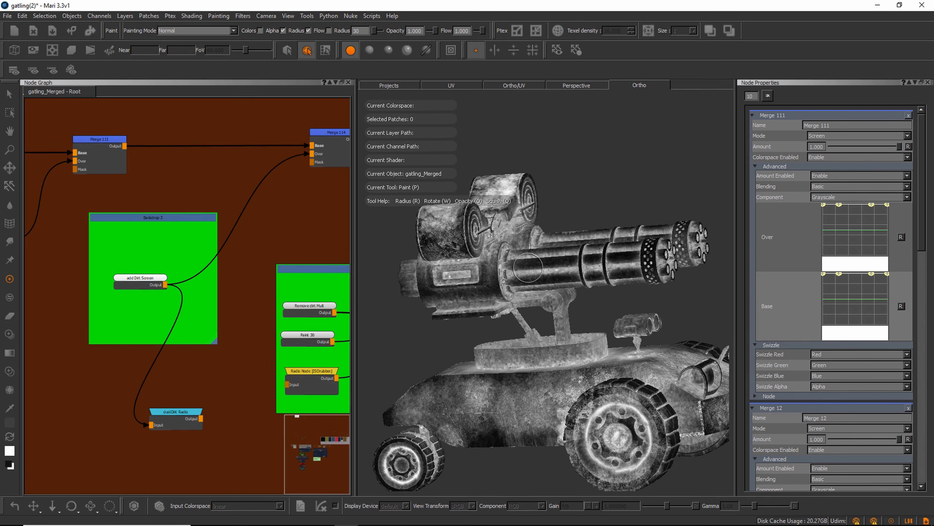
pyautogui.moveTo(524, 295); pyautogui.dragTo(526, 270, button='middle')
# Step: Open the properties of Merge 115, preview its result on the vehicle and bring the Backdrop 4 nodes feeding it into view
pyautogui.moveTo(281, 206); pyautogui.dragTo(88, 233, button='middle')
pyautogui.doubleClick(335, 152)
pyautogui.click(313, 144)
pyautogui.moveTo(292, 150); pyautogui.dragTo(237, 167, button='middle')
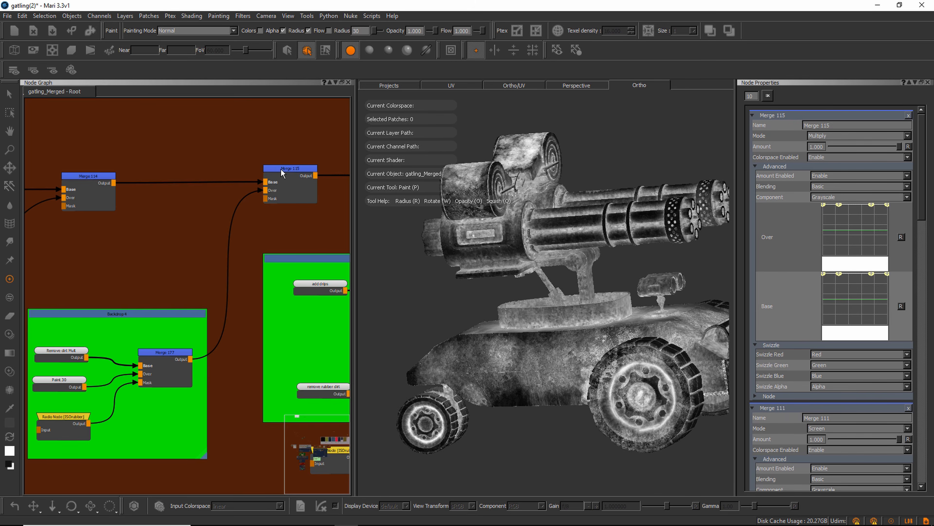
pyautogui.press('1')
pyautogui.click(282, 170)
pyautogui.moveTo(164, 261); pyautogui.dragTo(252, 213, button='middle')
pyautogui.click(169, 268)
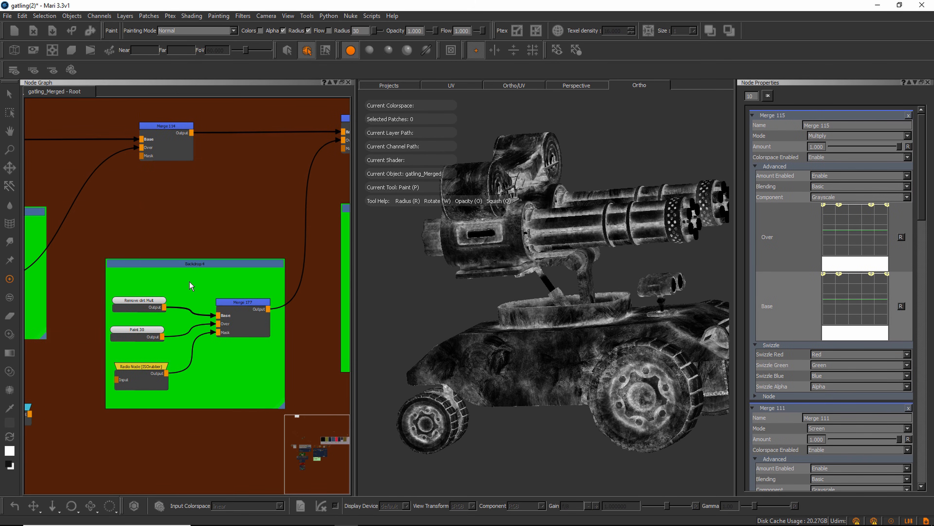
# Step: Inspect the merged mask on the hull up close and preview the Remove dirt Mult paint node there
pyautogui.moveTo(190, 286); pyautogui.dragTo(193, 288, button='middle')
pyautogui.keyDown('alt'); pyautogui.moveTo(516, 239); pyautogui.dragTo(515, 269); pyautogui.keyUp('alt')
pyautogui.scroll(3, 517, 270)
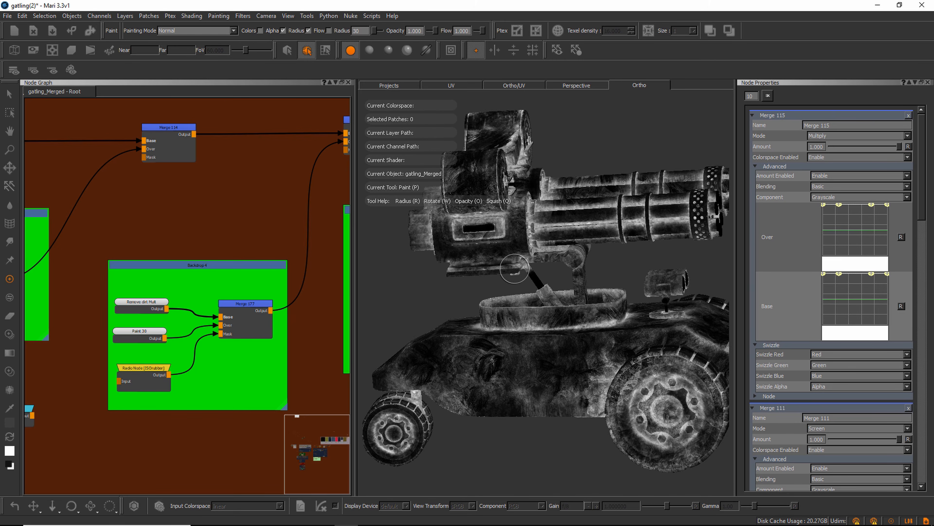
pyautogui.scroll(2, 490, 375)
pyautogui.scroll(5, 489, 381)
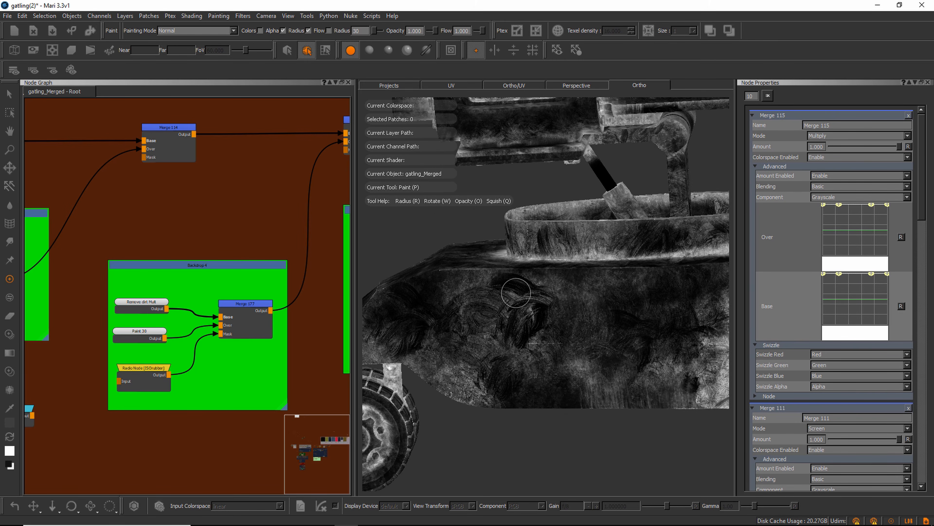
pyautogui.keyDown('alt'); pyautogui.moveTo(516, 293); pyautogui.dragTo(523, 300); pyautogui.keyUp('alt')
pyautogui.click(143, 302)
pyautogui.press('1')
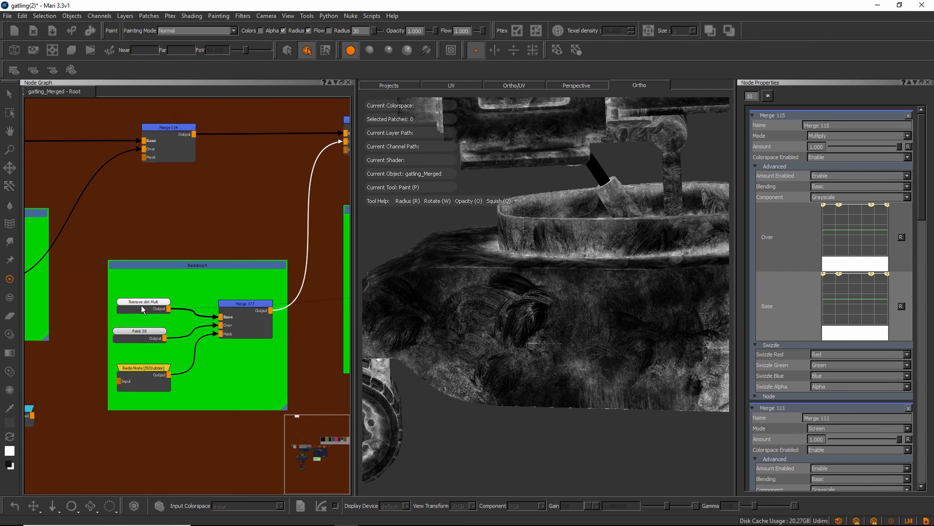
pyautogui.keyDown('alt'); pyautogui.moveTo(472, 311); pyautogui.dragTo(450, 291, button='right'); pyautogui.keyUp('alt')
pyautogui.moveTo(472, 282)
pyautogui.keyDown('alt'); pyautogui.mouseDown()
pyautogui.moveTo(521, 307)
pyautogui.moveTo(478, 283)
pyautogui.mouseUp(); pyautogui.keyUp('alt')
pyautogui.scroll(5, 475, 282)
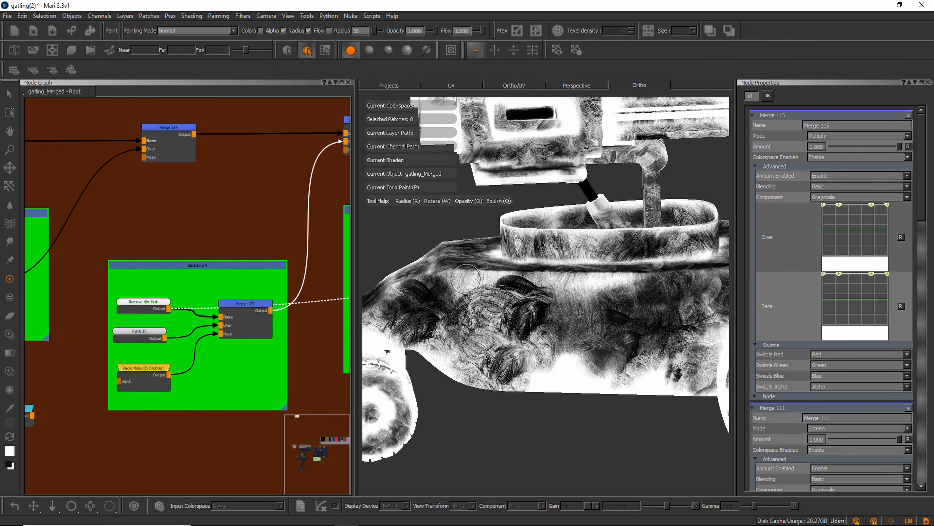
# Step: Browse the METAL and smear image shelves for the splatter smear images used to paint dirt away
pyautogui.press('space')
pyautogui.click(395, 244)
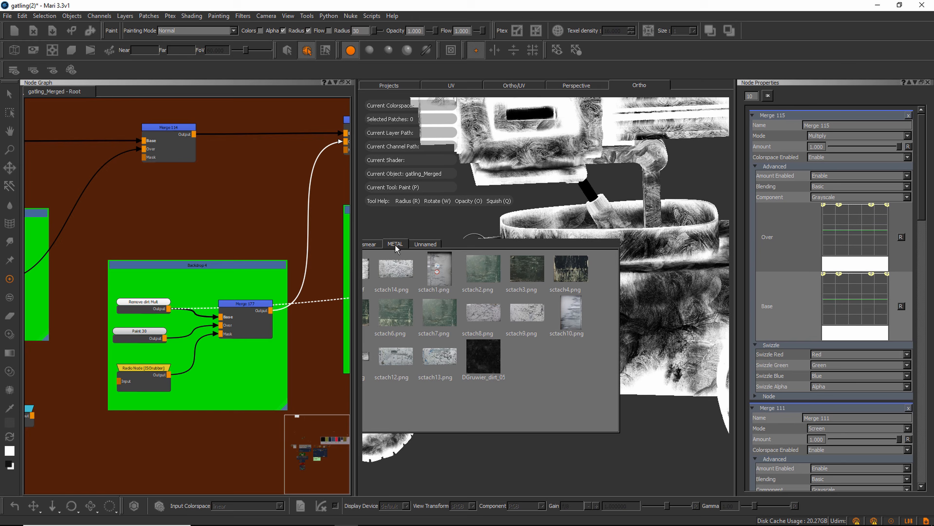
pyautogui.click(372, 244)
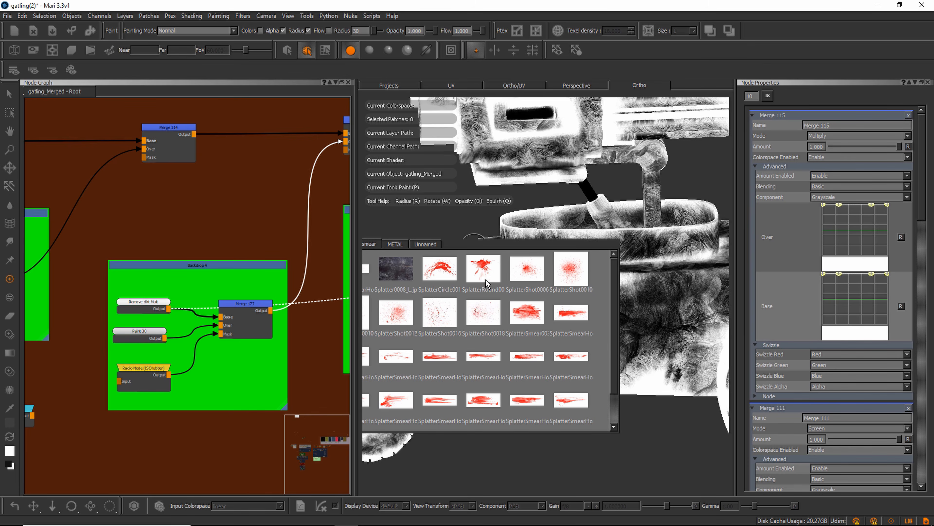
pyautogui.press('space')
pyautogui.press('space')
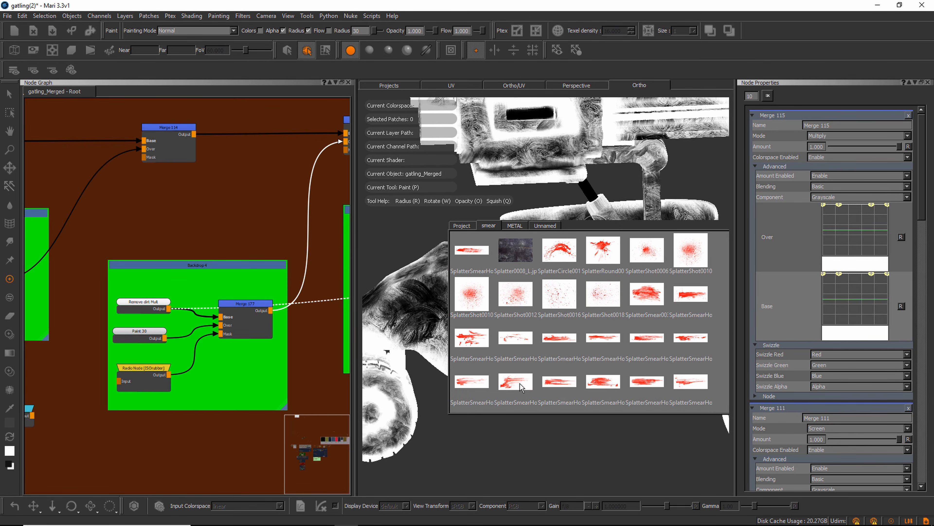
pyautogui.click(472, 337)
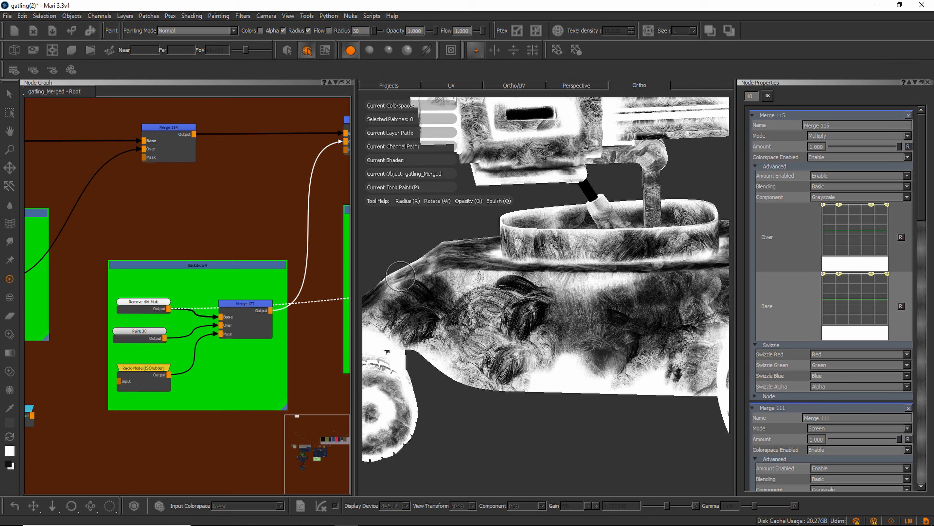
# Step: Examine the Remove dirt Mult strokes on the hull, turret base and guns
pyautogui.keyDown('alt'); pyautogui.moveTo(568, 279); pyautogui.dragTo(379, 311); pyautogui.keyUp('alt')
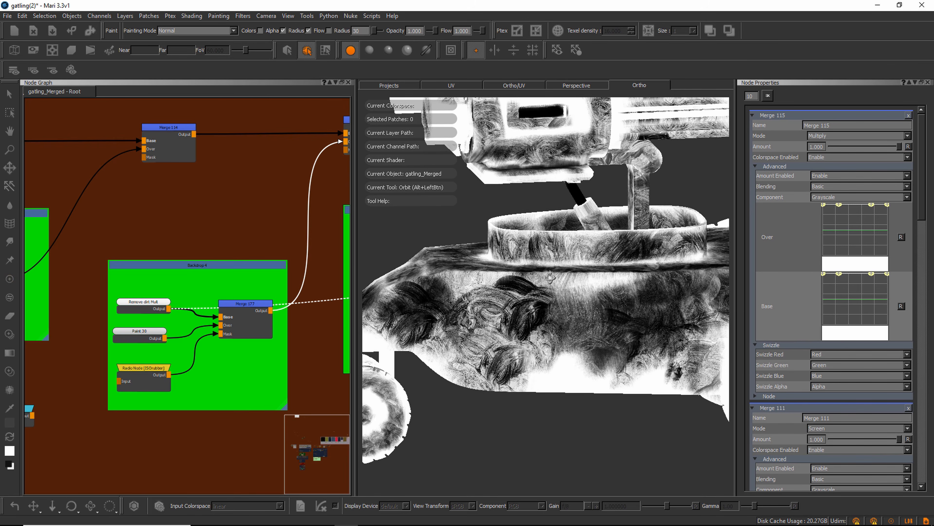
pyautogui.keyDown('alt'); pyautogui.moveTo(379, 311); pyautogui.dragTo(390, 313, button='right'); pyautogui.keyUp('alt')
pyautogui.keyDown('alt'); pyautogui.moveTo(478, 308); pyautogui.dragTo(441, 322); pyautogui.keyUp('alt')
pyautogui.moveTo(146, 306); pyautogui.dragTo(144, 305)
pyautogui.keyDown('alt'); pyautogui.moveTo(506, 314); pyautogui.dragTo(413, 316, button='right'); pyautogui.keyUp('alt')
# Step: Preview the Paint 30 node and the Radio Node [ISOrubber] mask on the vehicle
pyautogui.click(141, 332)
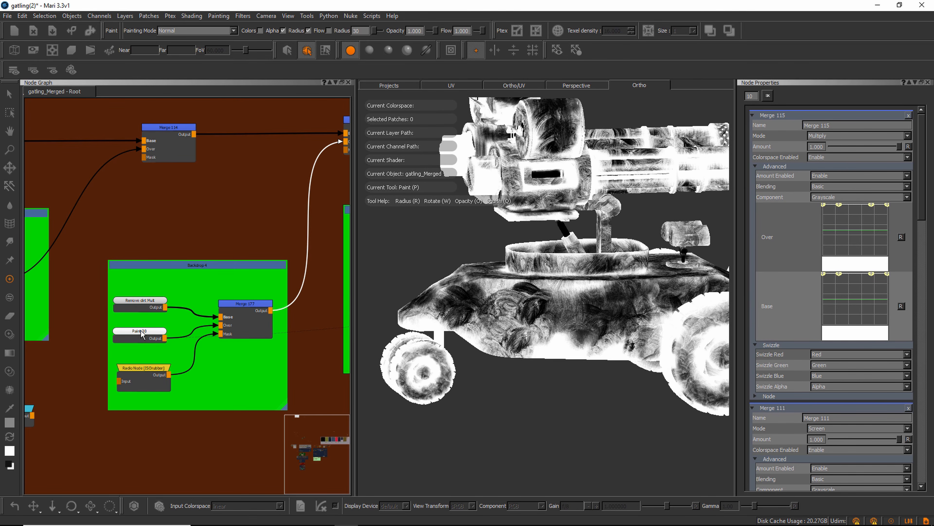
pyautogui.moveTo(458, 331)
pyautogui.keyDown('alt'); pyautogui.mouseDown()
pyautogui.moveTo(493, 353)
pyautogui.moveTo(527, 351)
pyautogui.mouseUp(); pyautogui.keyUp('alt')
pyautogui.keyDown('alt'); pyautogui.moveTo(527, 351); pyautogui.dragTo(505, 352, button='right'); pyautogui.keyUp('alt')
pyautogui.keyDown('alt'); pyautogui.moveTo(505, 352); pyautogui.dragTo(480, 361); pyautogui.keyUp('alt')
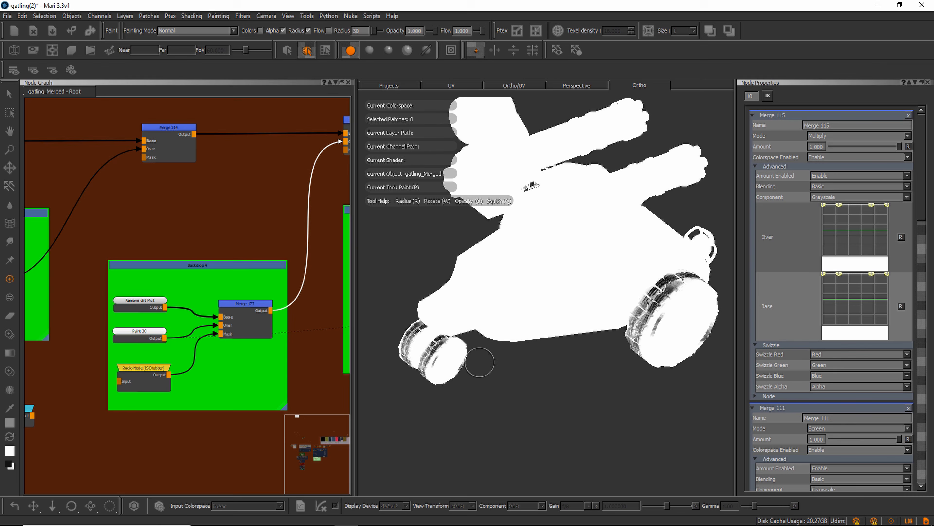
pyautogui.moveTo(144, 372); pyautogui.dragTo(144, 370)
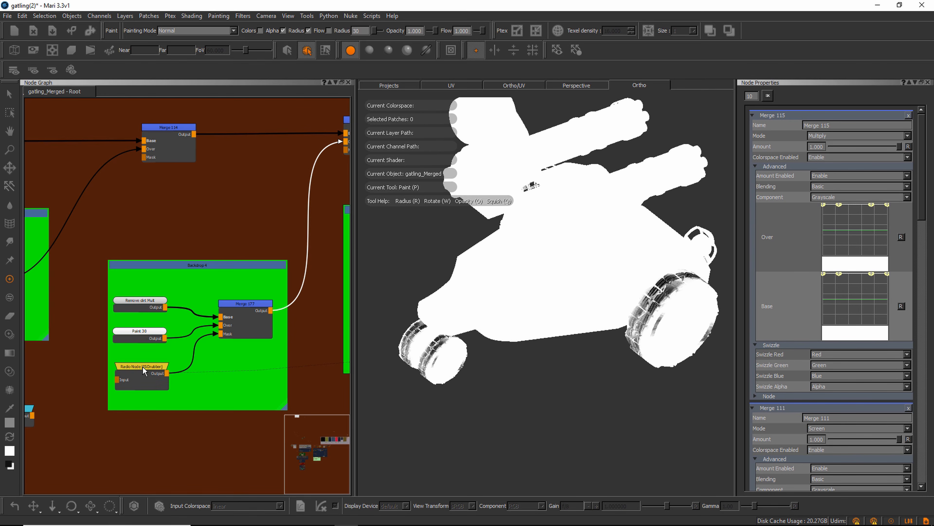
pyautogui.keyDown('alt'); pyautogui.moveTo(603, 368); pyautogui.dragTo(632, 374); pyautogui.keyUp('alt')
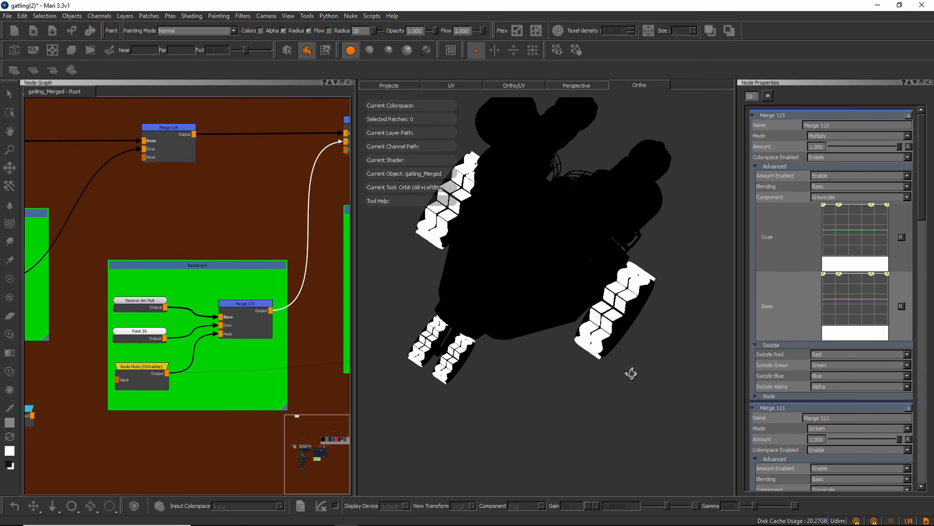
# Step: Preview the Merge 177 result and check it on the vehicle from several angles
pyautogui.click(239, 303)
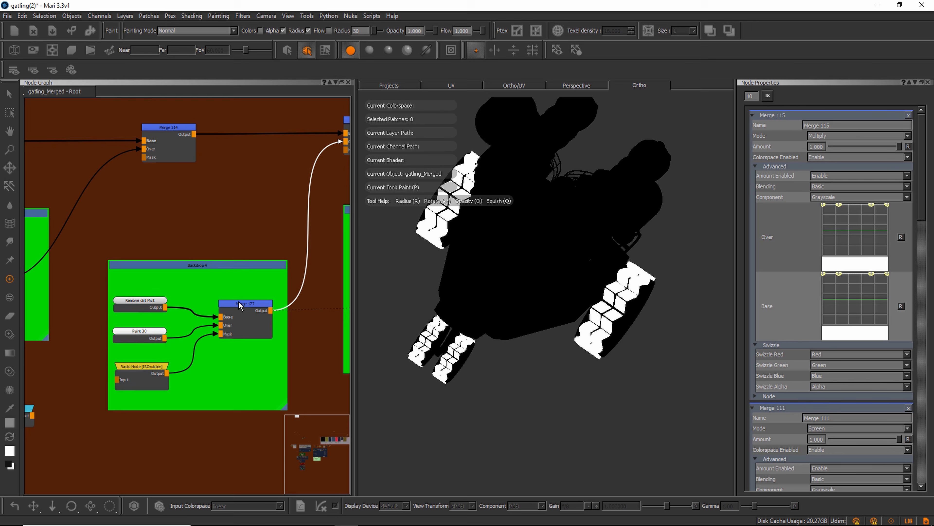
pyautogui.moveTo(563, 364)
pyautogui.keyDown('alt'); pyautogui.mouseDown()
pyautogui.moveTo(517, 318)
pyautogui.moveTo(530, 329)
pyautogui.moveTo(582, 294)
pyautogui.mouseUp(); pyautogui.keyUp('alt')
pyautogui.keyDown('alt'); pyautogui.moveTo(583, 294); pyautogui.dragTo(621, 257, button='right'); pyautogui.keyUp('alt')
pyautogui.moveTo(621, 257)
pyautogui.keyDown('alt'); pyautogui.mouseDown()
pyautogui.moveTo(619, 241)
pyautogui.moveTo(475, 351)
pyautogui.mouseUp(); pyautogui.keyUp('alt')
pyautogui.scroll(1, 249, 263)
# Step: Follow the Merge 177 output to Merge 115 and select that node to highlight its incoming connections
pyautogui.moveTo(250, 221); pyautogui.dragTo(217, 242, button='middle')
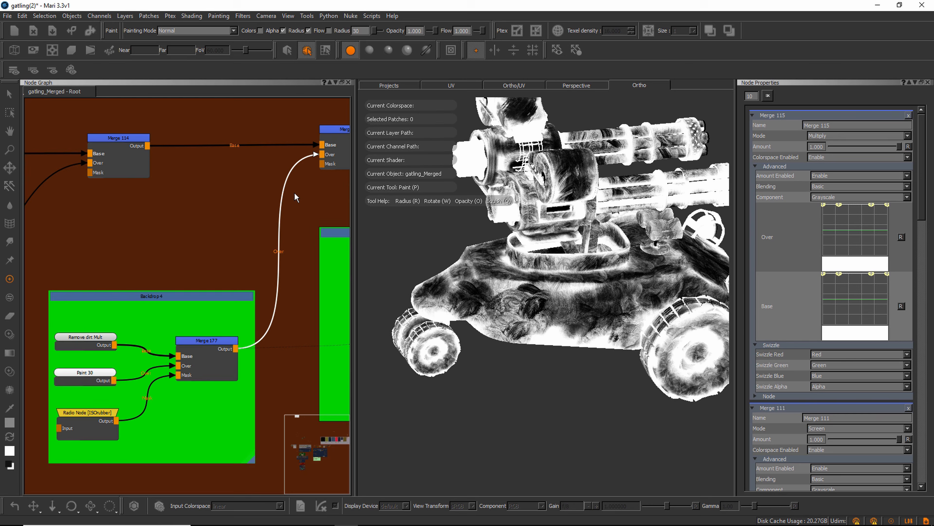
pyautogui.scroll(-1, 290, 194)
pyautogui.click(330, 147)
pyautogui.moveTo(328, 148); pyautogui.dragTo(326, 146)
pyautogui.moveTo(208, 217); pyautogui.dragTo(189, 218, button='middle')
pyautogui.click(311, 153)
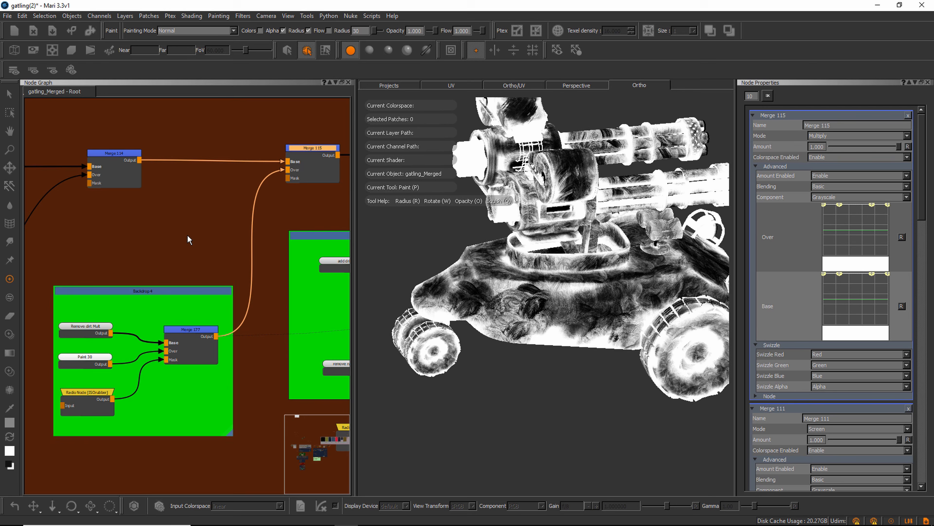
# Step: Compare the dirt mask before and after dirt removal by previewing Merge 114 and Merge 115
pyautogui.keyDown('alt'); pyautogui.moveTo(512, 229); pyautogui.dragTo(446, 192); pyautogui.keyUp('alt')
pyautogui.moveTo(187, 333); pyautogui.dragTo(186, 331)
pyautogui.click(319, 157)
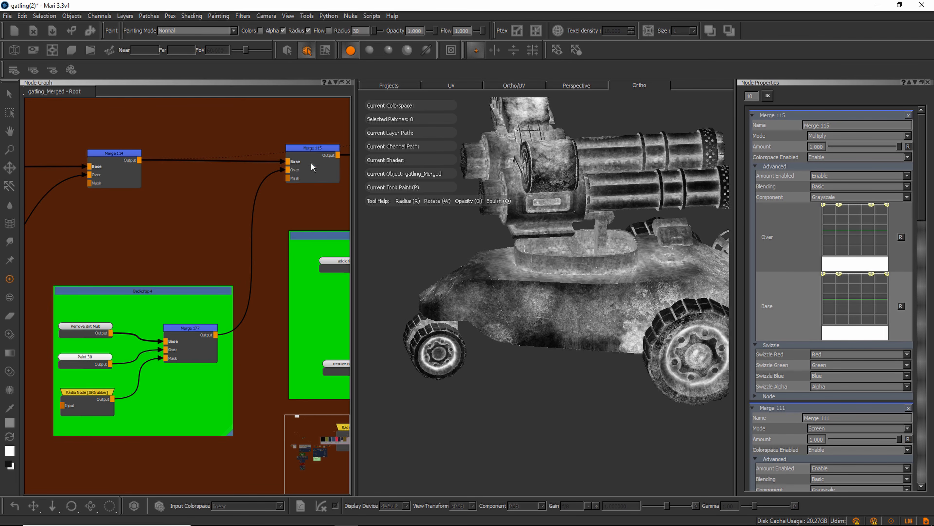
pyautogui.click(310, 148)
pyautogui.press('1')
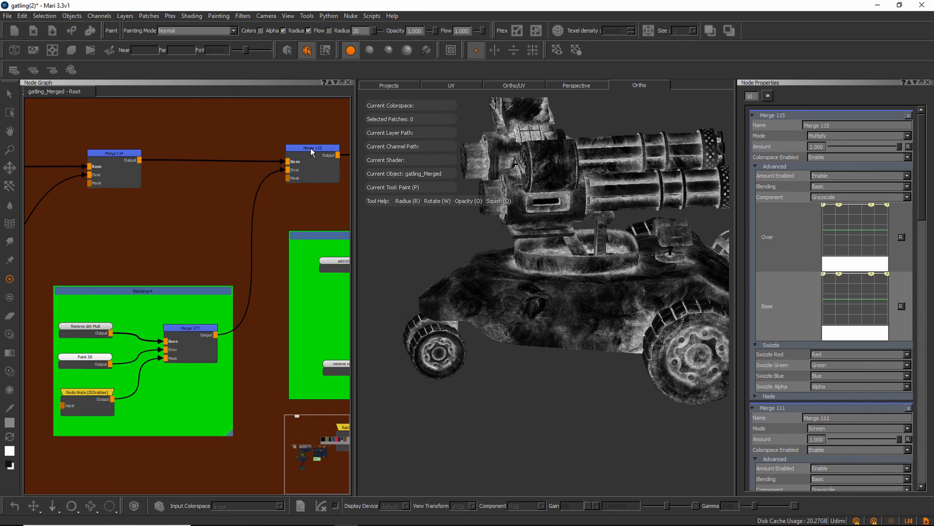
# Step: Examine the smeared brush strokes on the side of the hull up close in the Merge 115 result
pyautogui.moveTo(552, 254)
pyautogui.keyDown('alt'); pyautogui.mouseDown()
pyautogui.moveTo(532, 230)
pyautogui.moveTo(494, 254)
pyautogui.moveTo(561, 259)
pyautogui.mouseUp(); pyautogui.keyUp('alt')
pyautogui.scroll(5, 494, 256)
pyautogui.keyDown('alt'); pyautogui.moveTo(561, 258); pyautogui.dragTo(631, 263, button='middle'); pyautogui.keyUp('alt')
pyautogui.scroll(-3, 585, 277)
pyautogui.keyDown('alt'); pyautogui.moveTo(585, 278); pyautogui.dragTo(456, 252); pyautogui.keyUp('alt')
pyautogui.keyDown('alt'); pyautogui.moveTo(456, 253); pyautogui.dragTo(548, 260, button='middle'); pyautogui.keyUp('alt')
pyautogui.keyDown('alt'); pyautogui.moveTo(548, 260); pyautogui.dragTo(629, 270, button='right'); pyautogui.keyUp('alt')
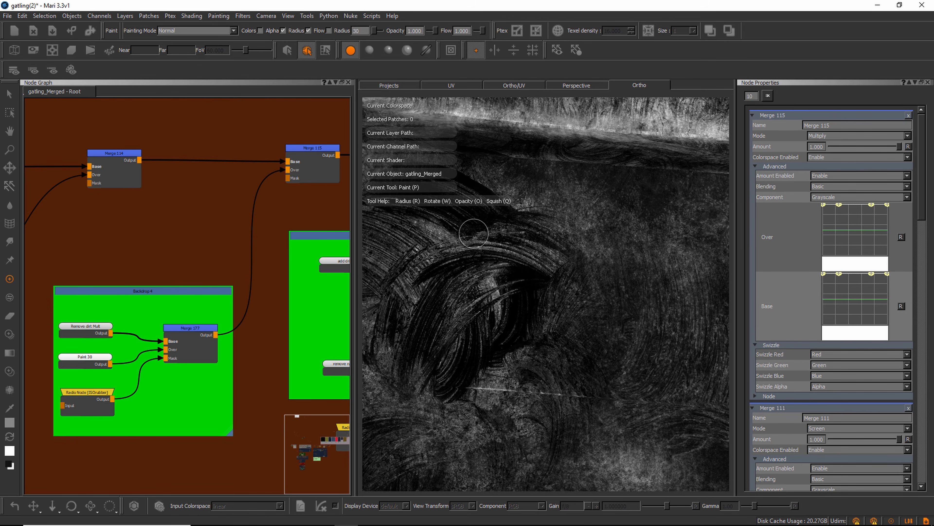
pyautogui.keyDown('alt'); pyautogui.moveTo(534, 265); pyautogui.dragTo(513, 269); pyautogui.keyUp('alt')
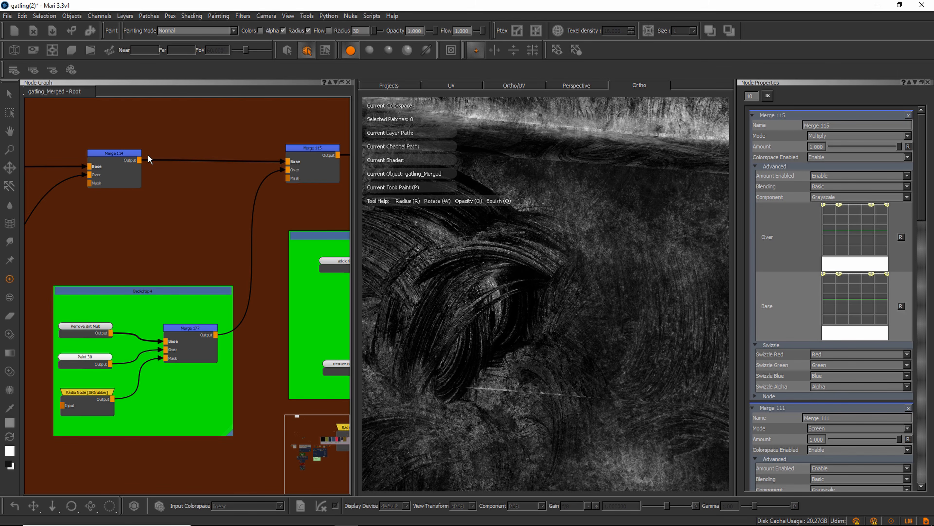
# Step: Preview Merge 114 on the hull to see the dirt mask without the removal strokes
pyautogui.click(121, 151)
pyautogui.press('1')
pyautogui.keyDown('alt'); pyautogui.moveTo(603, 265); pyautogui.dragTo(544, 257, button='right'); pyautogui.keyUp('alt')
pyautogui.keyDown('alt'); pyautogui.moveTo(545, 258); pyautogui.dragTo(530, 254); pyautogui.keyUp('alt')
pyautogui.keyDown('alt'); pyautogui.moveTo(529, 254); pyautogui.dragTo(496, 246, button='right'); pyautogui.keyUp('alt')
pyautogui.moveTo(497, 246)
pyautogui.keyDown('alt'); pyautogui.mouseDown()
pyautogui.moveTo(507, 242)
pyautogui.moveTo(509, 259)
pyautogui.moveTo(538, 252)
pyautogui.mouseUp(); pyautogui.keyUp('alt')
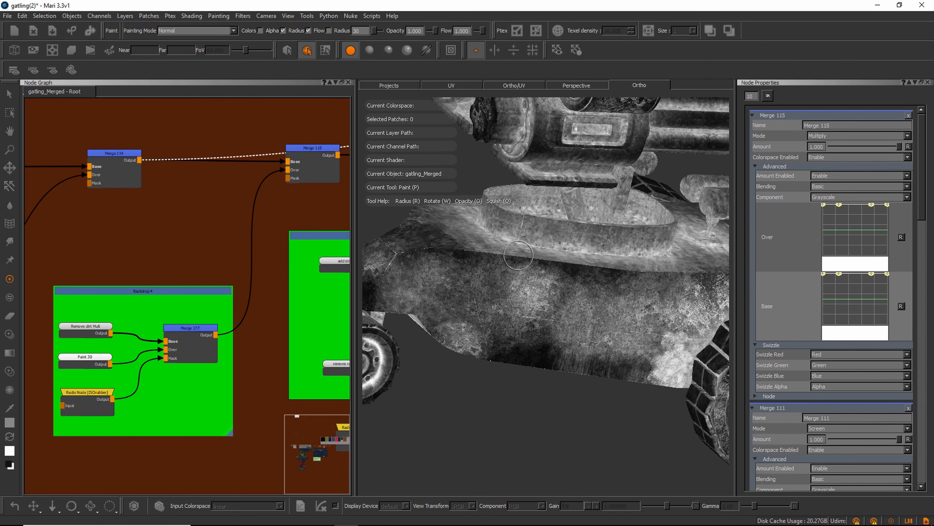
# Step: Preview Merge 115 again and examine the removal strokes on the hull and the whole vehicle
pyautogui.click(320, 153)
pyautogui.press('1')
pyautogui.keyDown('alt'); pyautogui.moveTo(588, 245); pyautogui.dragTo(642, 299, button='right'); pyautogui.keyUp('alt')
pyautogui.keyDown('alt'); pyautogui.moveTo(642, 298); pyautogui.dragTo(625, 290, button='middle'); pyautogui.keyUp('alt')
pyautogui.moveTo(626, 290)
pyautogui.keyDown('alt'); pyautogui.mouseDown(button='right')
pyautogui.moveTo(600, 280)
pyautogui.moveTo(682, 288)
pyautogui.moveTo(569, 271)
pyautogui.moveTo(611, 278)
pyautogui.mouseUp(button='right'); pyautogui.keyUp('alt')
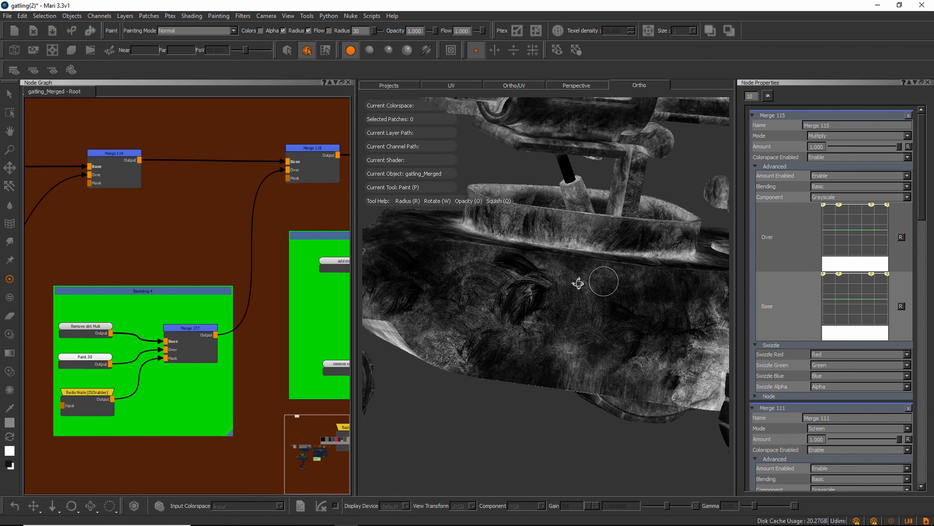
pyautogui.keyDown('alt'); pyautogui.moveTo(577, 293); pyautogui.dragTo(567, 295, button='middle'); pyautogui.keyUp('alt')
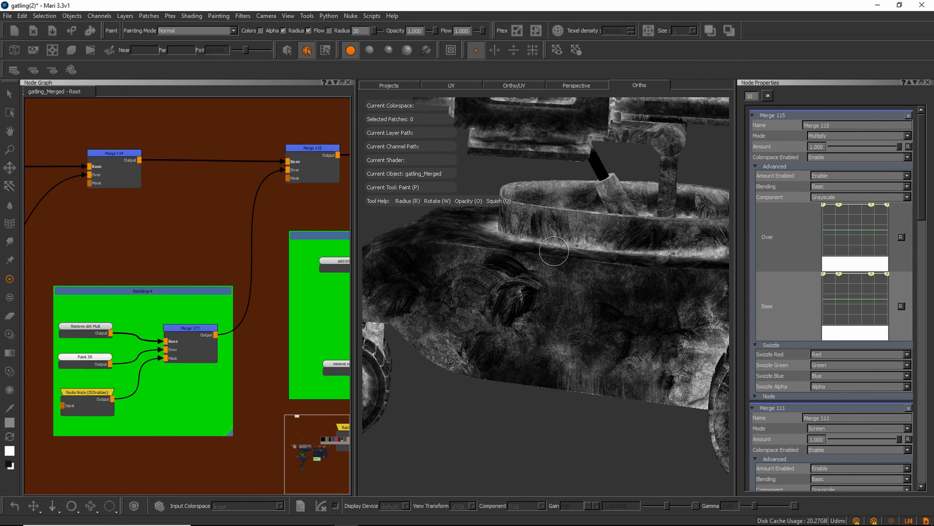
pyautogui.keyDown('alt'); pyautogui.moveTo(552, 258); pyautogui.dragTo(562, 251); pyautogui.keyUp('alt')
pyautogui.keyDown('alt'); pyautogui.moveTo(562, 251); pyautogui.dragTo(526, 242, button='right'); pyautogui.keyUp('alt')
pyautogui.moveTo(526, 242)
pyautogui.keyDown('alt'); pyautogui.mouseDown(button='middle')
pyautogui.moveTo(532, 236)
pyautogui.moveTo(521, 256)
pyautogui.mouseUp(button='middle'); pyautogui.keyUp('alt')
pyautogui.keyDown('alt'); pyautogui.moveTo(520, 256); pyautogui.dragTo(532, 259, button='right'); pyautogui.keyUp('alt')
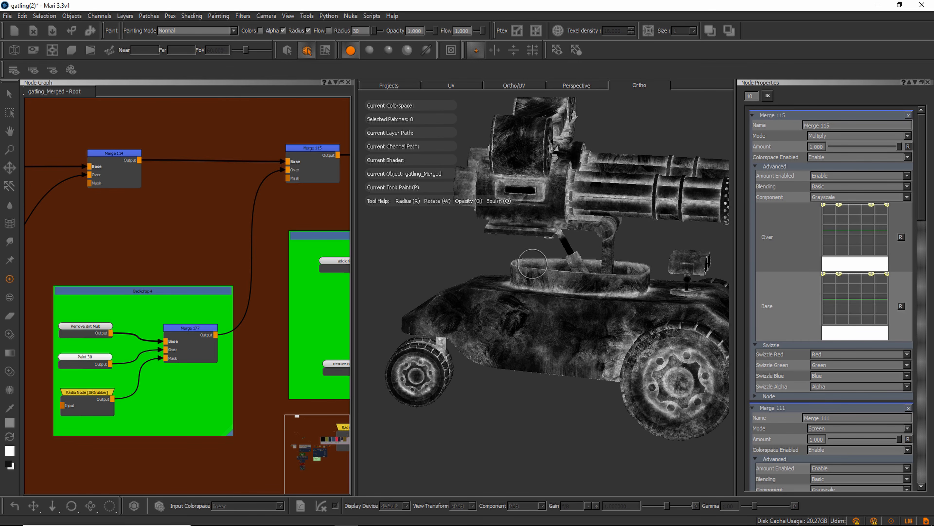
pyautogui.keyDown('alt'); pyautogui.moveTo(533, 258); pyautogui.dragTo(538, 267); pyautogui.keyUp('alt')
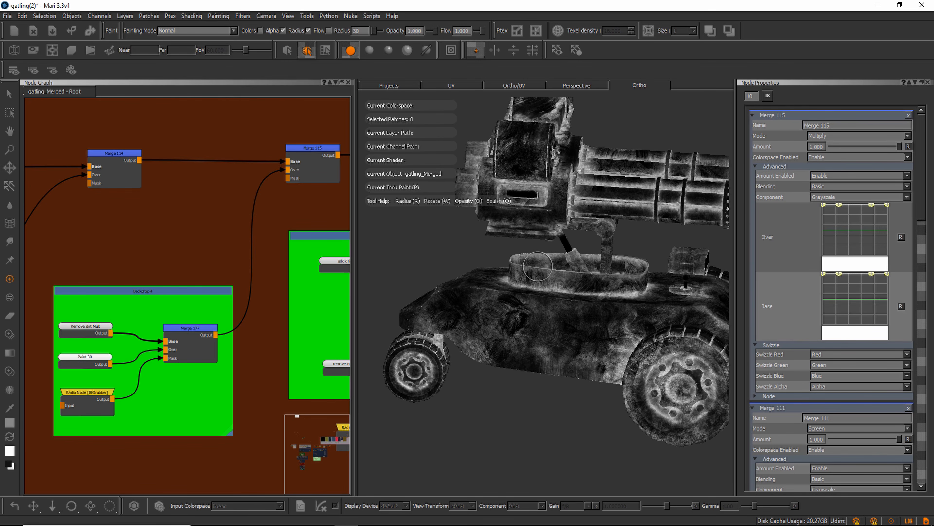
# Step: Bring the add Dirt Screen node into view and reposition the radio node connected to its output
pyautogui.moveTo(289, 237); pyautogui.dragTo(196, 236, button='middle')
pyautogui.scroll(-1, 197, 236)
pyautogui.moveTo(139, 276); pyautogui.dragTo(137, 275)
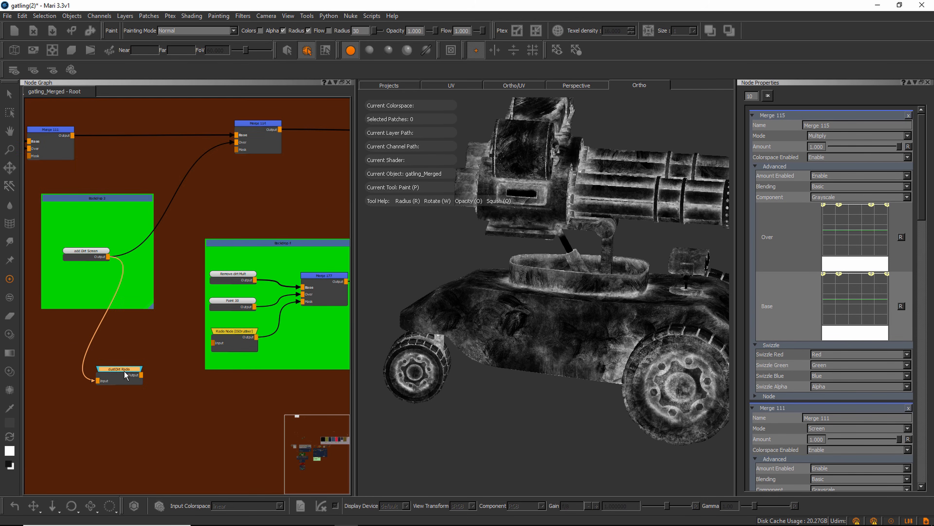
pyautogui.moveTo(124, 371); pyautogui.dragTo(138, 376)
pyautogui.moveTo(93, 253); pyautogui.dragTo(90, 251)
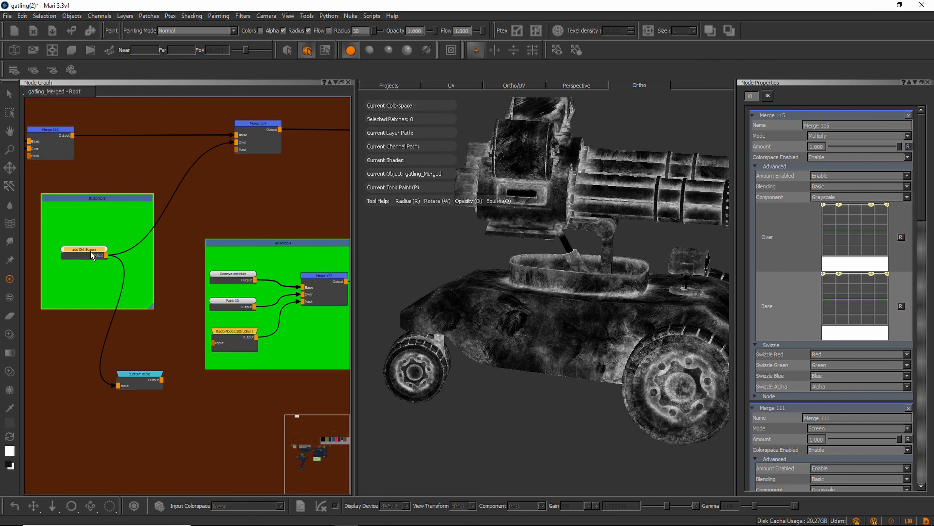
# Step: Preview the radio node fed by add Dirt Screen and check the painted dirt on the vehicle
pyautogui.moveTo(144, 375); pyautogui.dragTo(146, 381)
pyautogui.press('1')
pyautogui.moveTo(81, 257); pyautogui.dragTo(80, 258)
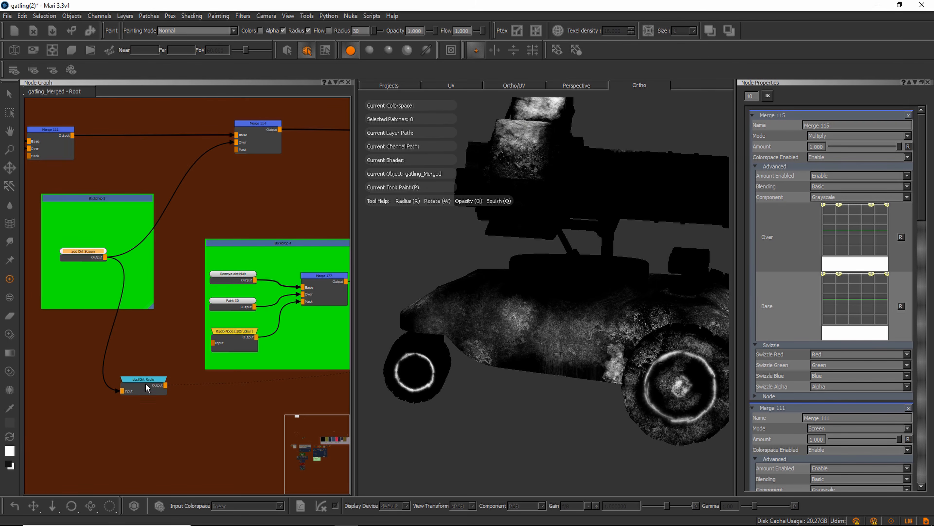
pyautogui.moveTo(149, 386); pyautogui.dragTo(154, 390)
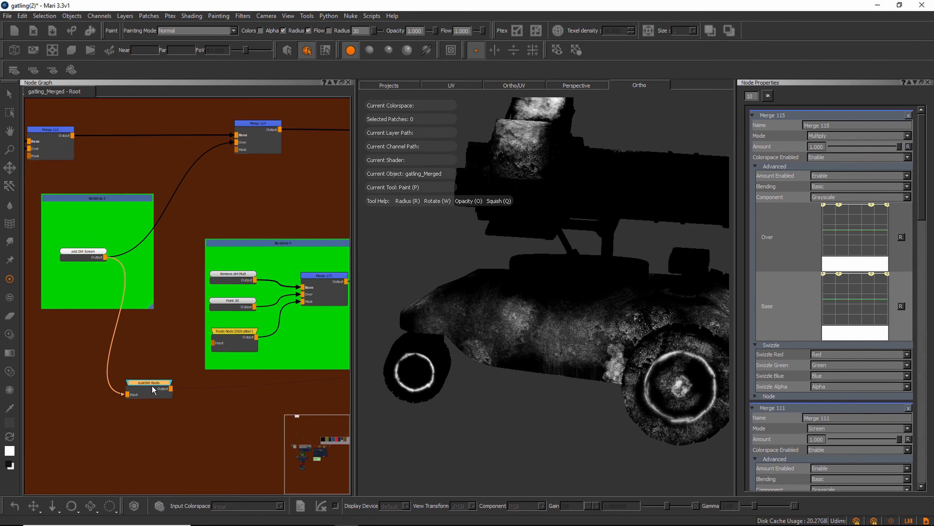
pyautogui.moveTo(522, 311); pyautogui.dragTo(424, 349, button='middle')
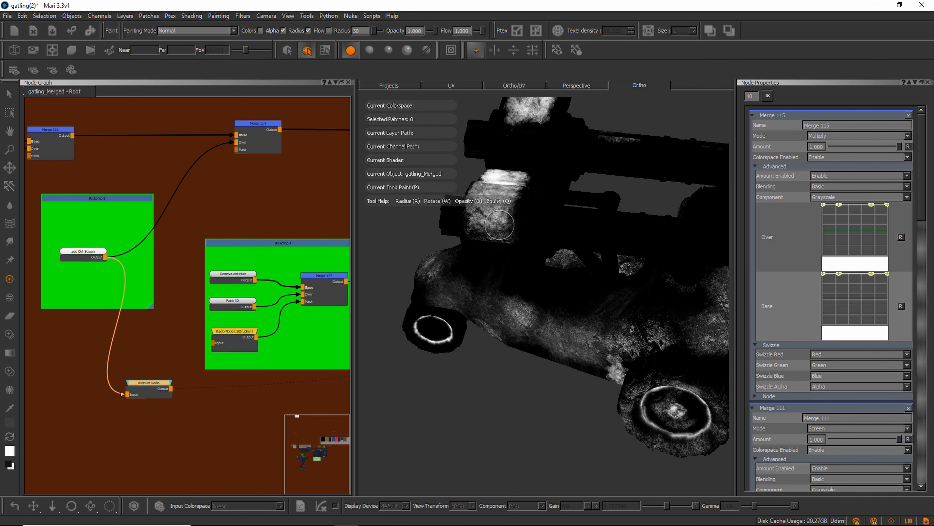
pyautogui.moveTo(523, 193)
pyautogui.keyDown('alt'); pyautogui.mouseDown()
pyautogui.moveTo(553, 214)
pyautogui.moveTo(533, 243)
pyautogui.mouseUp(); pyautogui.keyUp('alt')
pyautogui.scroll(-1, 291, 247)
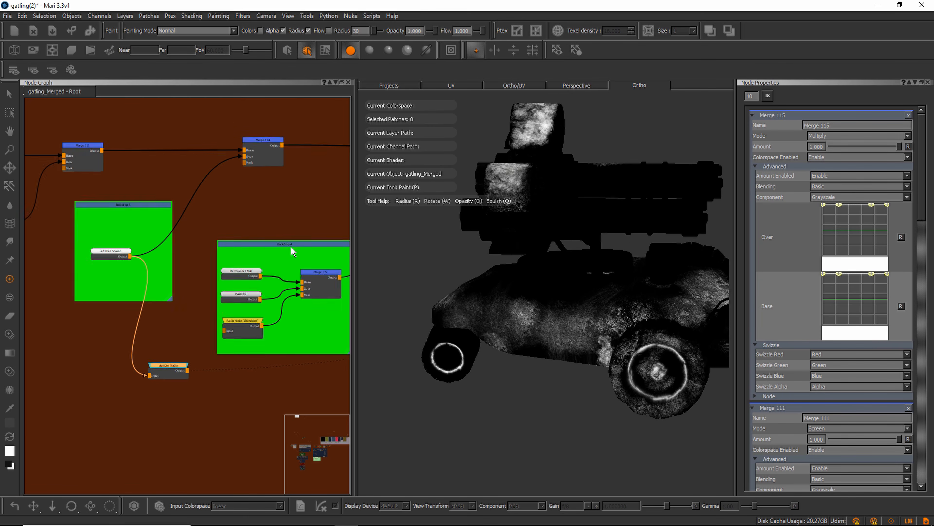
# Step: Find the Add drips backdrop beyond Merge 115 and preview its add drips paint node on the vehicle
pyautogui.moveTo(290, 248); pyautogui.dragTo(273, 246, button='middle')
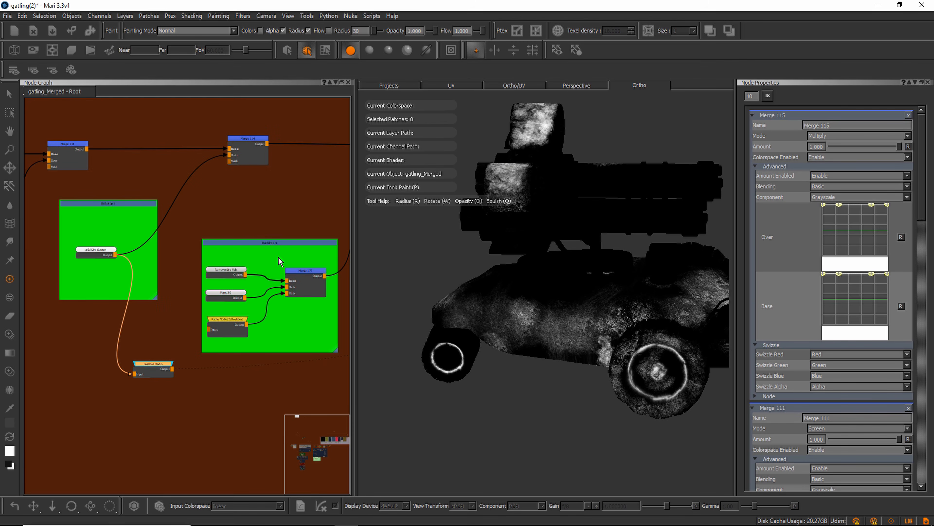
pyautogui.moveTo(169, 369); pyautogui.dragTo(166, 345, button='middle')
pyautogui.keyDown('alt'); pyautogui.moveTo(143, 347); pyautogui.dragTo(151, 340, button='right'); pyautogui.keyUp('alt')
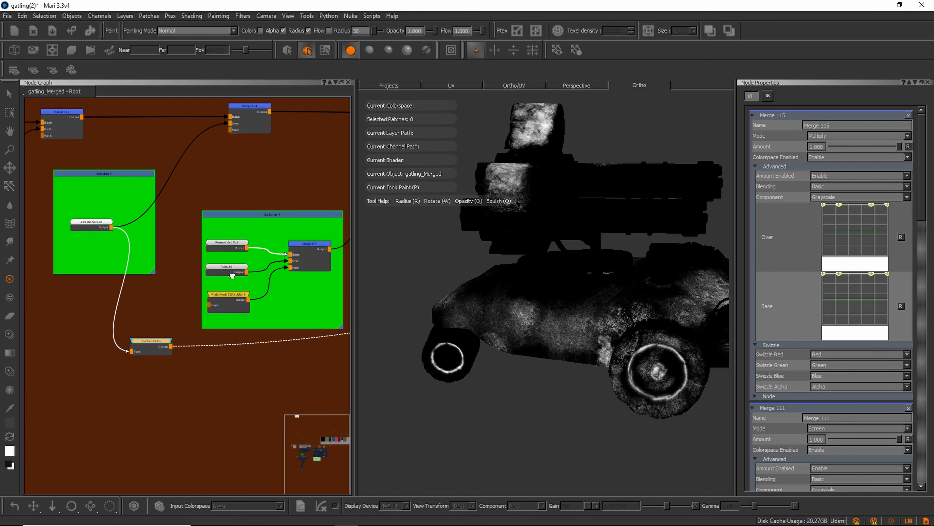
pyautogui.moveTo(239, 273); pyautogui.dragTo(179, 304, button='middle')
pyautogui.keyDown('alt'); pyautogui.moveTo(157, 278); pyautogui.dragTo(191, 264, button='right'); pyautogui.keyUp('alt')
pyautogui.moveTo(248, 256); pyautogui.dragTo(114, 264, button='middle')
pyautogui.moveTo(252, 239); pyautogui.dragTo(152, 256, button='middle')
pyautogui.keyDown('alt'); pyautogui.moveTo(162, 250); pyautogui.dragTo(175, 236, button='right'); pyautogui.keyUp('alt')
pyautogui.click(176, 238)
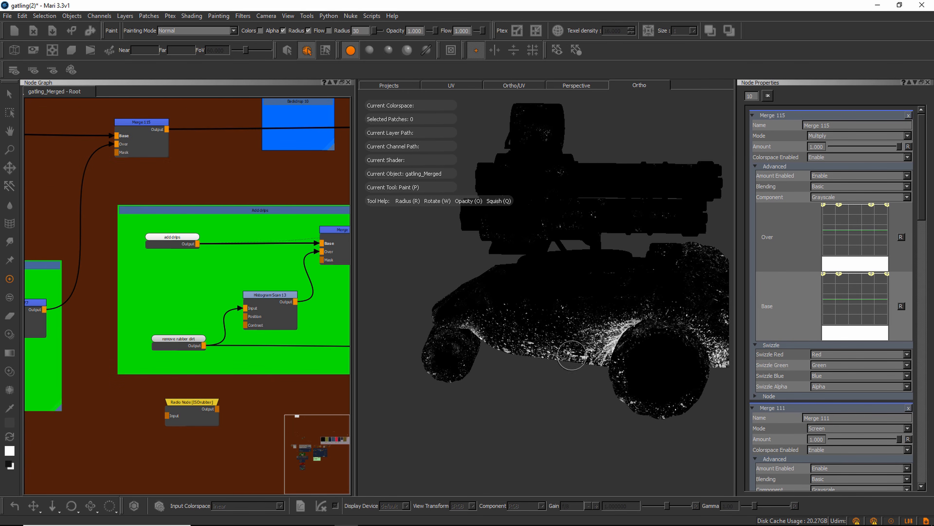
# Step: Examine the painted drips and splatter around the large wheel and lower hull up close
pyautogui.keyDown('alt'); pyautogui.moveTo(572, 356); pyautogui.dragTo(574, 359); pyautogui.keyUp('alt')
pyautogui.keyDown('alt'); pyautogui.moveTo(582, 349); pyautogui.dragTo(579, 312, button='middle'); pyautogui.keyUp('alt')
pyautogui.keyDown('alt'); pyautogui.moveTo(581, 312); pyautogui.dragTo(561, 374, button='right'); pyautogui.keyUp('alt')
pyautogui.keyDown('alt'); pyautogui.moveTo(578, 323); pyautogui.dragTo(564, 329); pyautogui.keyUp('alt')
pyautogui.keyDown('alt'); pyautogui.moveTo(573, 318); pyautogui.dragTo(526, 321); pyautogui.keyUp('alt')
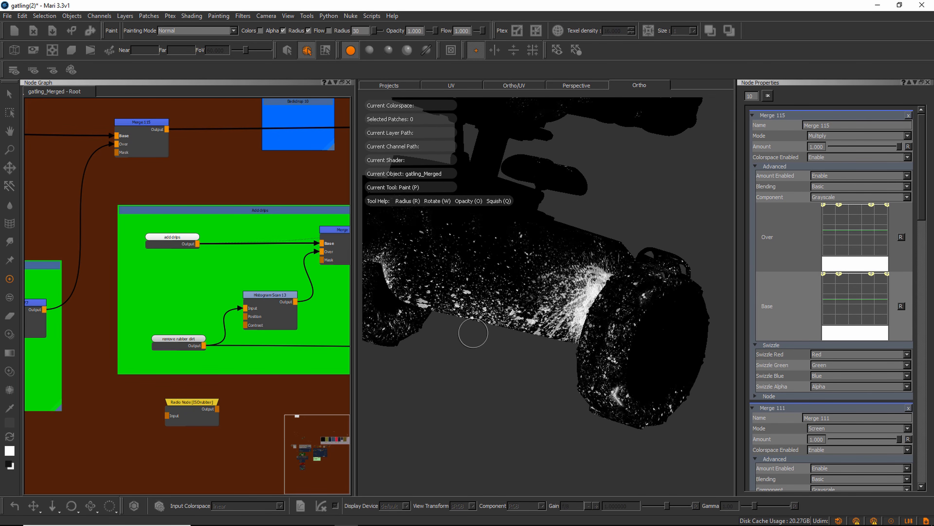
# Step: Preview the remove rubber dirt paint node and examine its mask on the large wheel's tread up close
pyautogui.moveTo(180, 345); pyautogui.dragTo(174, 347)
pyautogui.scroll(6, 583, 346)
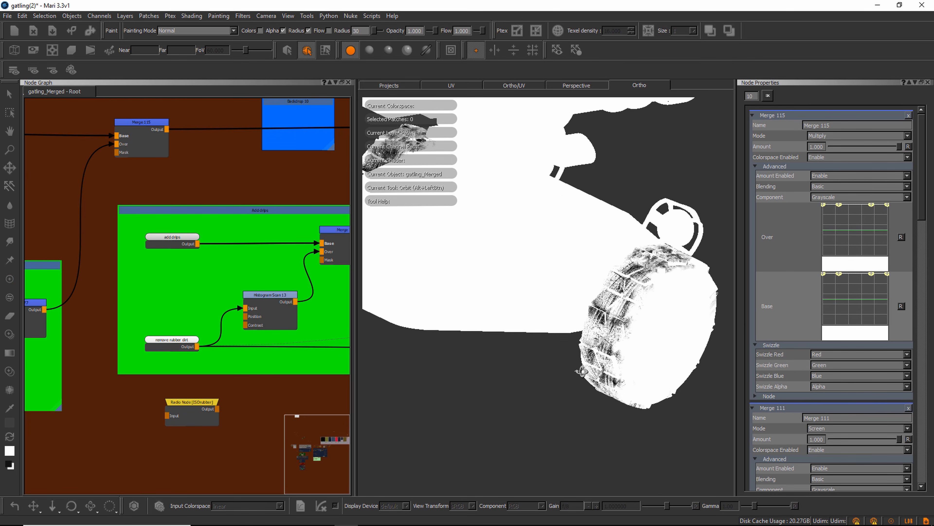
pyautogui.keyDown('alt'); pyautogui.moveTo(579, 301); pyautogui.dragTo(583, 317, button='middle'); pyautogui.keyUp('alt')
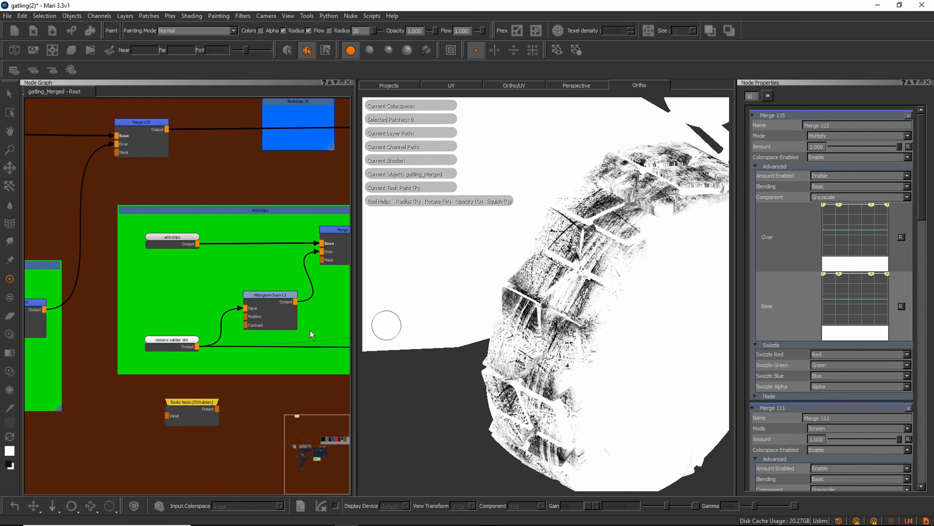
# Step: Toggle Merge 173 off and on to compare the drips on the wheel with and without the rubber dirt removal
pyautogui.moveTo(332, 251); pyautogui.dragTo(243, 266, button='middle')
pyautogui.click(263, 245)
pyautogui.press('d')
pyautogui.press('d')
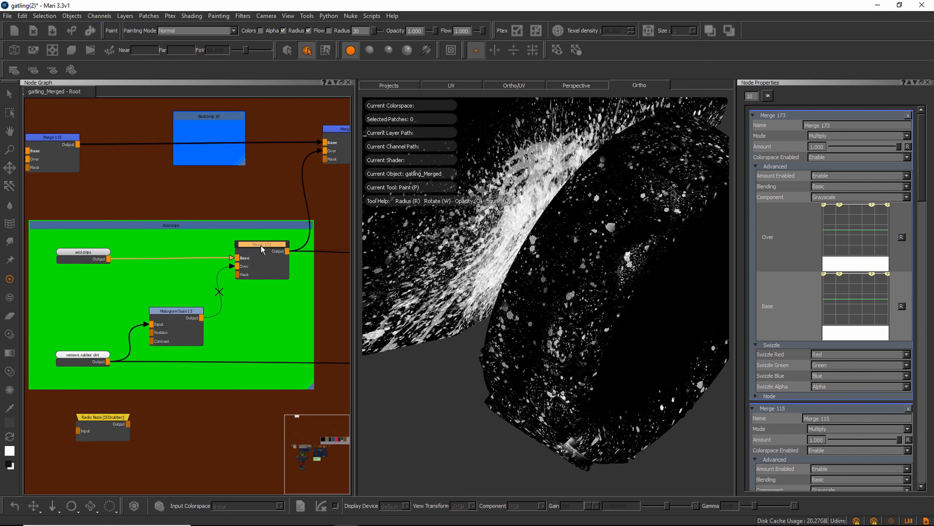
pyautogui.press('d')
pyautogui.press('d')
pyautogui.moveTo(554, 294)
pyautogui.keyDown('alt'); pyautogui.mouseDown()
pyautogui.moveTo(561, 312)
pyautogui.moveTo(568, 307)
pyautogui.mouseUp(); pyautogui.keyUp('alt')
pyautogui.keyDown('alt'); pyautogui.moveTo(568, 307); pyautogui.dragTo(585, 292, button='right'); pyautogui.keyUp('alt')
pyautogui.keyDown('alt'); pyautogui.moveTo(586, 293); pyautogui.dragTo(545, 291); pyautogui.keyUp('alt')
# Step: Preview Merge 117 and check the combined dirt mask with the drips across the vehicle
pyautogui.moveTo(304, 187); pyautogui.dragTo(263, 219, button='middle')
pyautogui.click(315, 160)
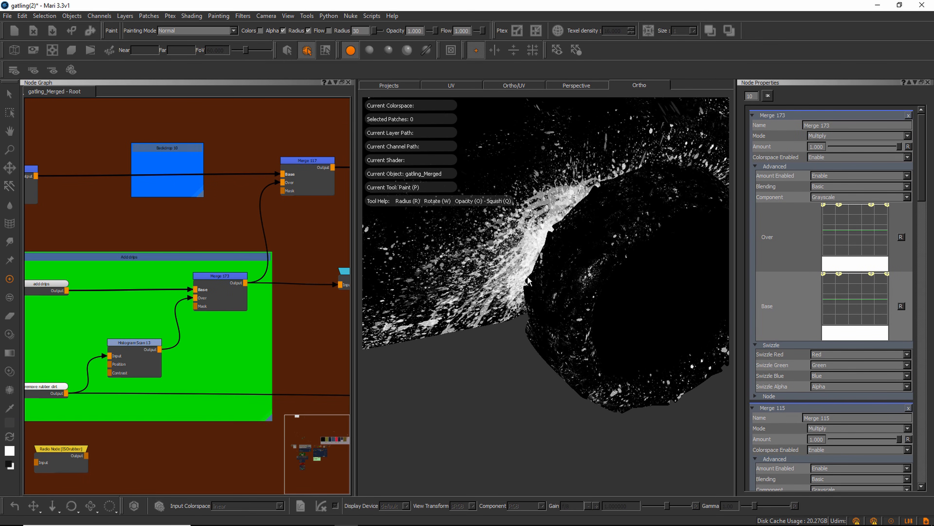
pyautogui.keyDown('alt'); pyautogui.moveTo(537, 263); pyautogui.dragTo(524, 260); pyautogui.keyUp('alt')
pyautogui.keyDown('alt'); pyautogui.moveTo(524, 259); pyautogui.dragTo(492, 251, button='right'); pyautogui.keyUp('alt')
pyautogui.moveTo(492, 251)
pyautogui.keyDown('alt'); pyautogui.mouseDown()
pyautogui.moveTo(496, 267)
pyautogui.moveTo(441, 269)
pyautogui.mouseUp(); pyautogui.keyUp('alt')
pyautogui.keyDown('alt'); pyautogui.moveTo(434, 274); pyautogui.dragTo(512, 273, button='middle'); pyautogui.keyUp('alt')
pyautogui.moveTo(508, 271)
pyautogui.keyDown('alt'); pyautogui.mouseDown()
pyautogui.moveTo(513, 261)
pyautogui.moveTo(508, 272)
pyautogui.mouseUp(); pyautogui.keyUp('alt')
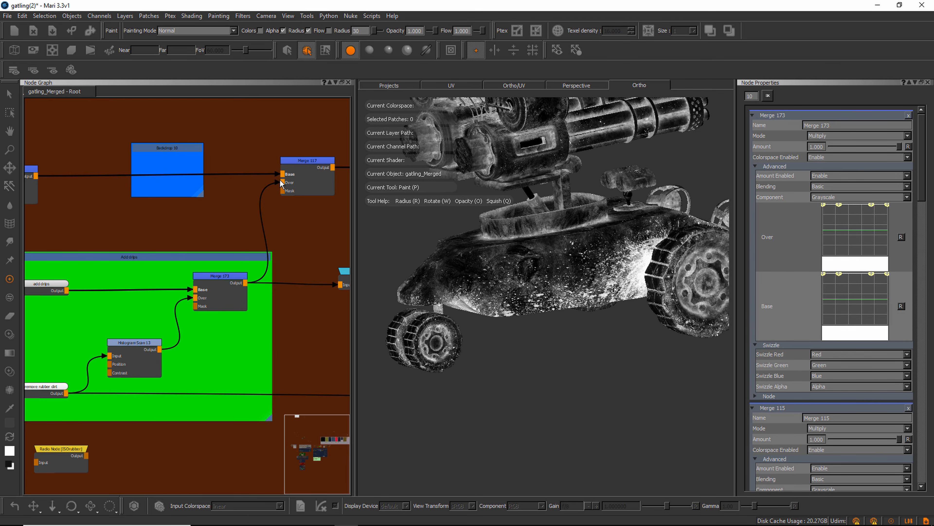
# Step: Toggle Merge 117 off and on to compare the dirt mask with and without the added drips
pyautogui.moveTo(299, 169); pyautogui.dragTo(309, 173)
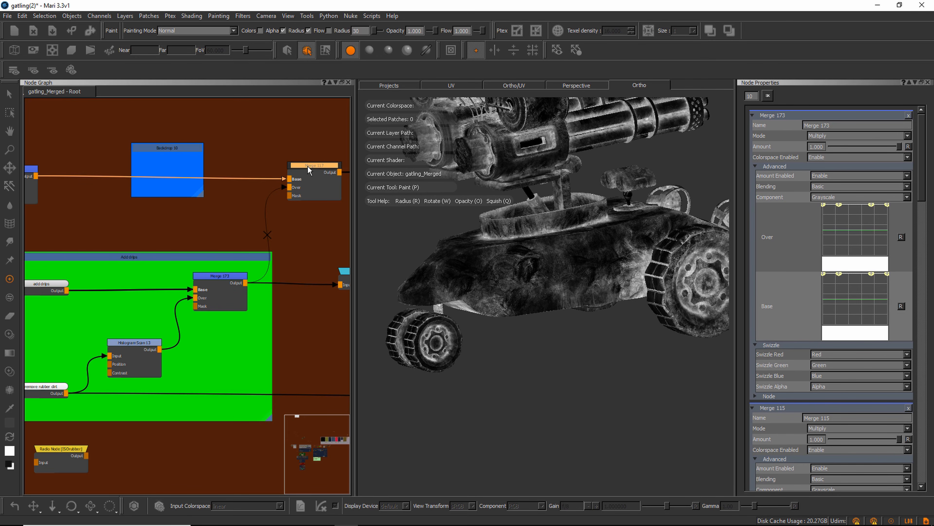
pyautogui.press('d')
pyautogui.press('d')
pyautogui.moveTo(575, 266); pyautogui.dragTo(540, 305, button='middle')
pyautogui.moveTo(540, 305)
pyautogui.keyDown('alt'); pyautogui.mouseDown()
pyautogui.moveTo(469, 290)
pyautogui.moveTo(556, 305)
pyautogui.moveTo(527, 313)
pyautogui.mouseUp(); pyautogui.keyUp('alt')
# Step: Find the cyan radio node fed by Merge 173 and preview it on the whole vehicle
pyautogui.scroll(-4, 513, 299)
pyautogui.moveTo(280, 311); pyautogui.dragTo(224, 312, button='middle')
pyautogui.click(315, 270)
pyautogui.moveTo(317, 270); pyautogui.dragTo(318, 269)
pyautogui.press('1')
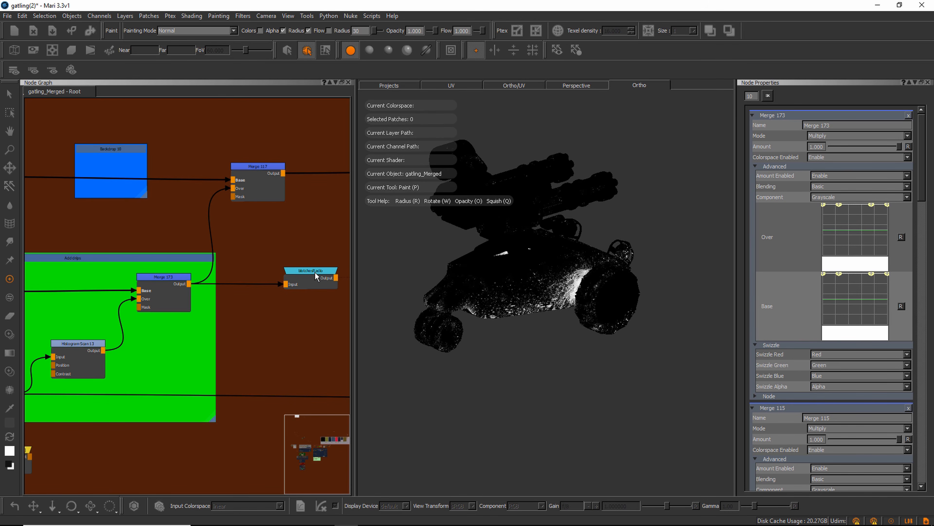
# Step: Examine the radio node's drips and splatter on the lower hull and around the large wheel from several angles
pyautogui.keyDown('alt'); pyautogui.moveTo(548, 313); pyautogui.dragTo(557, 314); pyautogui.keyUp('alt')
pyautogui.keyDown('alt'); pyautogui.moveTo(557, 314); pyautogui.dragTo(590, 326, button='right'); pyautogui.keyUp('alt')
pyautogui.keyDown('alt'); pyautogui.moveTo(590, 325); pyautogui.dragTo(584, 333); pyautogui.keyUp('alt')
pyautogui.moveTo(300, 282); pyautogui.dragTo(297, 281)
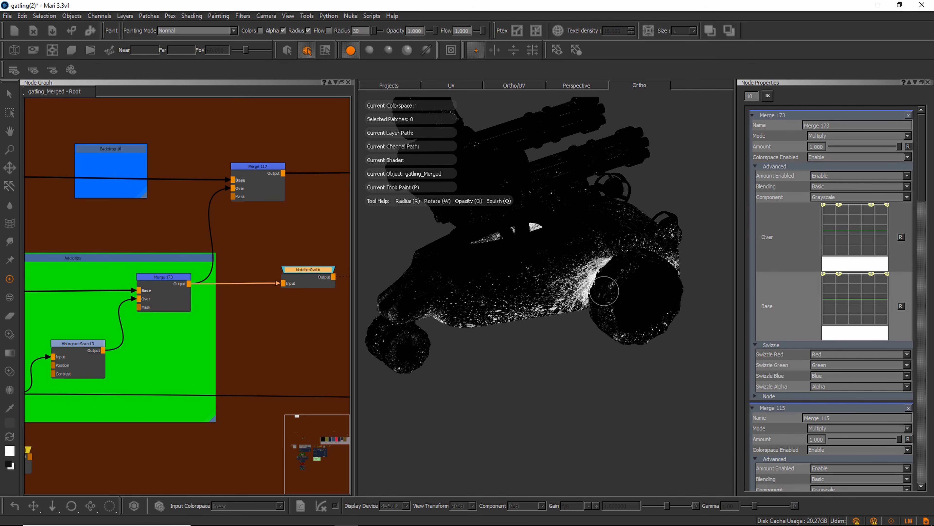
pyautogui.keyDown('alt'); pyautogui.moveTo(582, 313); pyautogui.dragTo(587, 313, button='right'); pyautogui.keyUp('alt')
pyautogui.keyDown('alt'); pyautogui.moveTo(587, 313); pyautogui.dragTo(574, 315); pyautogui.keyUp('alt')
pyautogui.keyDown('alt'); pyautogui.moveTo(574, 315); pyautogui.dragTo(562, 314, button='right'); pyautogui.keyUp('alt')
pyautogui.keyDown('alt'); pyautogui.moveTo(562, 314); pyautogui.dragTo(658, 272); pyautogui.keyUp('alt')
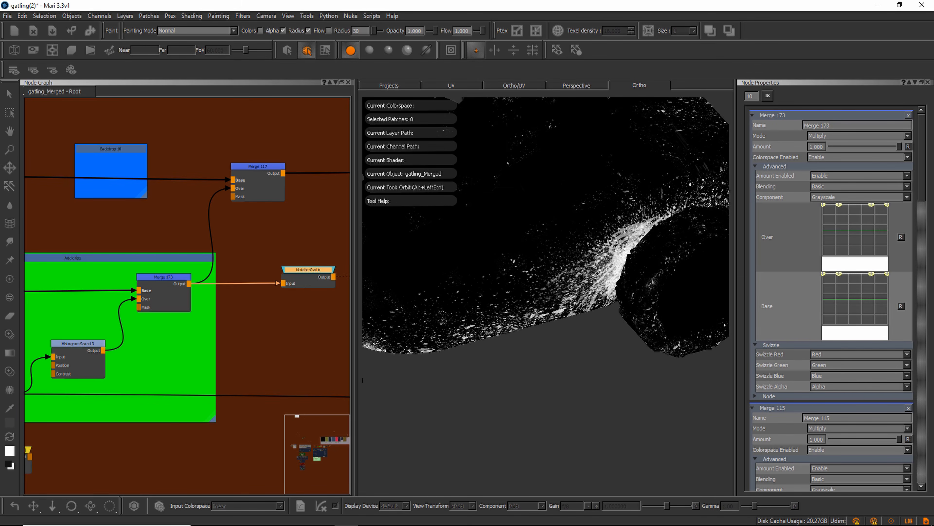
pyautogui.keyDown('alt'); pyautogui.moveTo(578, 312); pyautogui.dragTo(563, 308); pyautogui.keyUp('alt')
pyautogui.keyDown('alt'); pyautogui.moveTo(563, 309); pyautogui.dragTo(537, 296, button='right'); pyautogui.keyUp('alt')
pyautogui.keyDown('alt'); pyautogui.moveTo(537, 296); pyautogui.dragTo(495, 294); pyautogui.keyUp('alt')
pyautogui.keyDown('alt'); pyautogui.moveTo(495, 294); pyautogui.dragTo(521, 293, button='right'); pyautogui.keyUp('alt')
pyautogui.keyDown('alt'); pyautogui.moveTo(521, 293); pyautogui.dragTo(530, 299); pyautogui.keyUp('alt')
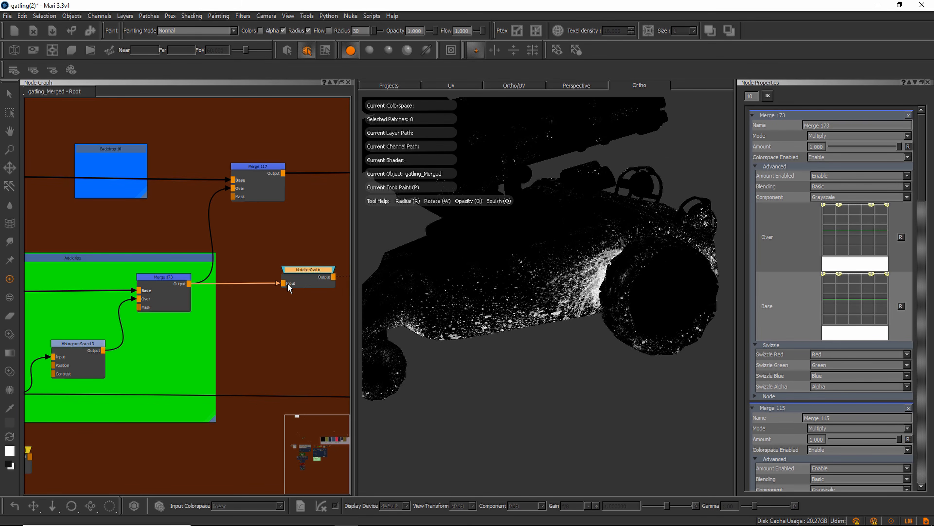
# Step: Locate the blotches, Grade body and Rubber backdrops in the wider graph, and return to Merge 173
pyautogui.moveTo(305, 272); pyautogui.dragTo(297, 271)
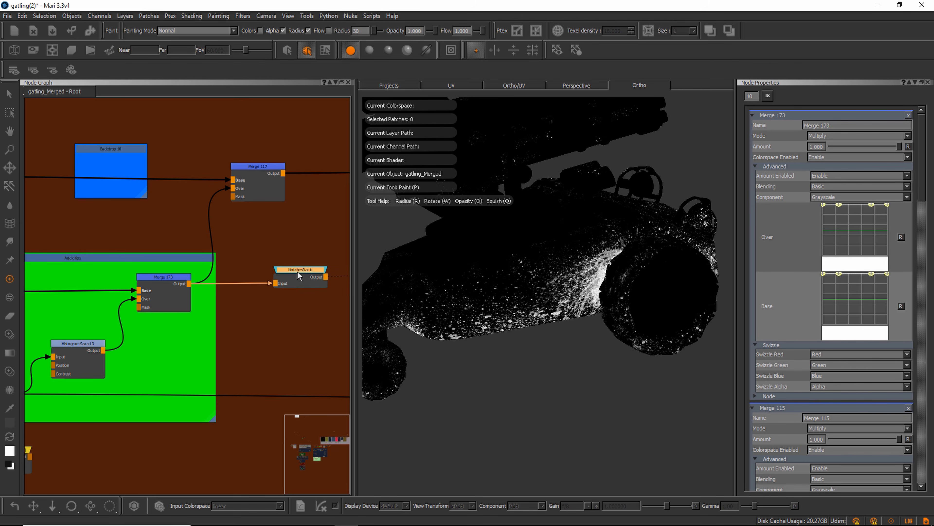
pyautogui.scroll(-5, 210, 264)
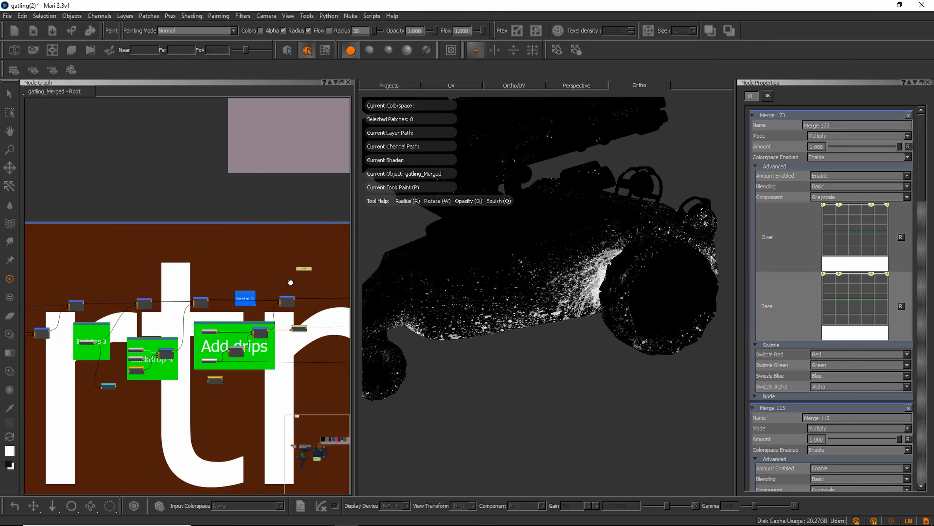
pyautogui.scroll(-3, 210, 266)
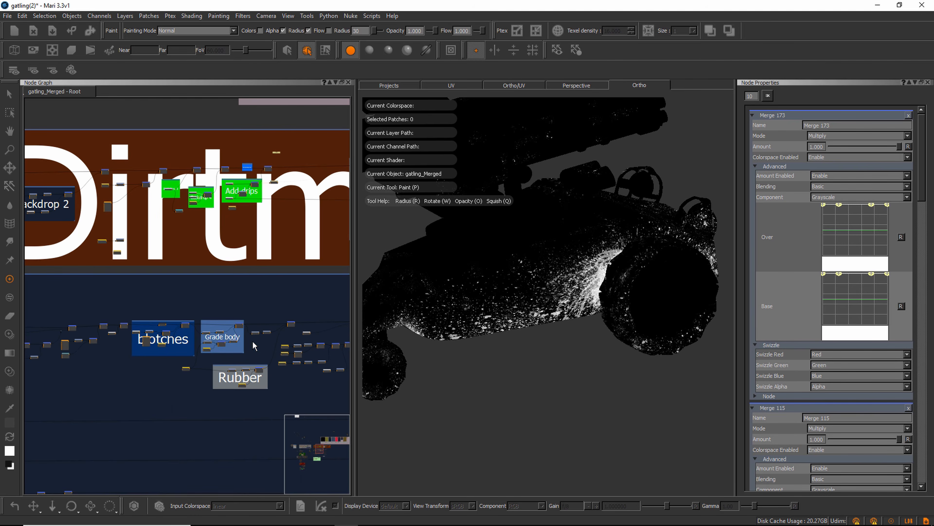
pyautogui.scroll(8, 289, 252)
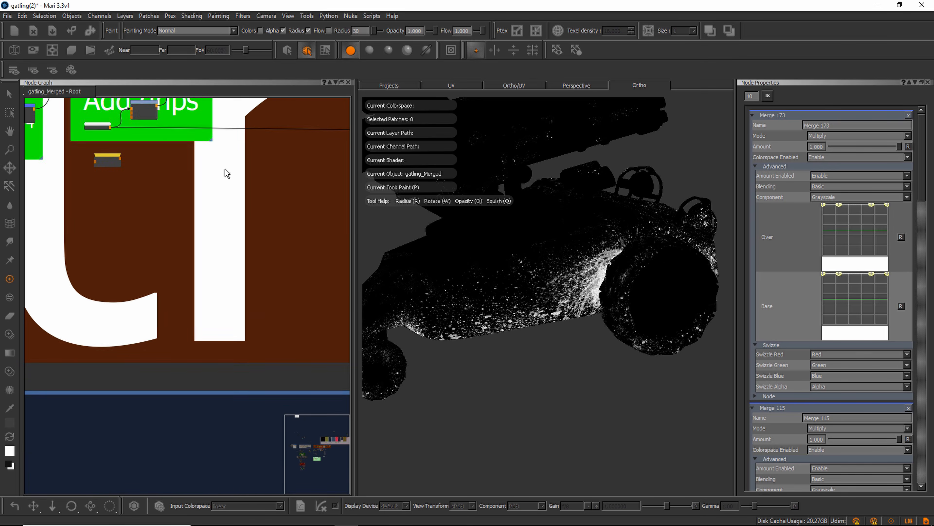
pyautogui.scroll(2, 286, 255)
pyautogui.click(291, 173)
pyautogui.scroll(1, 176, 256)
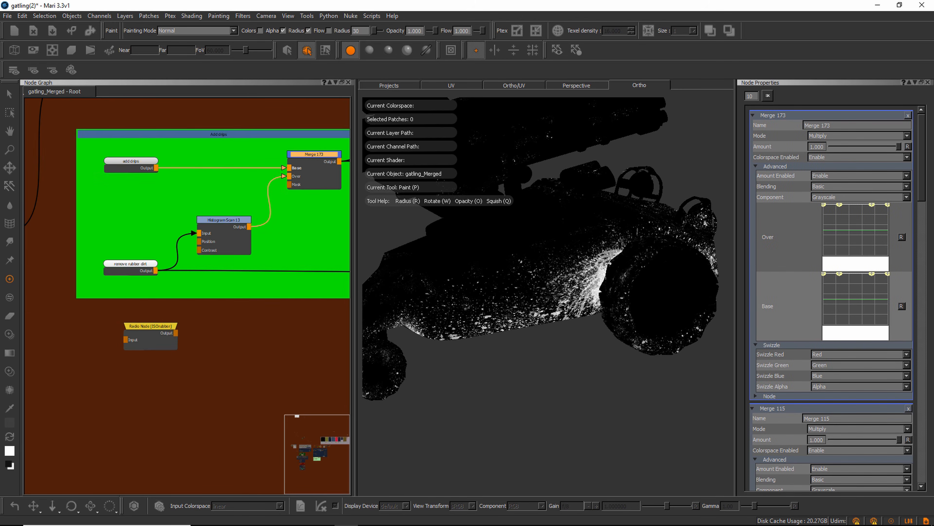
# Step: Inspect Merge 173's splatter detail beside the large wheel up close
pyautogui.keyDown('alt'); pyautogui.moveTo(590, 271); pyautogui.dragTo(644, 278); pyautogui.keyUp('alt')
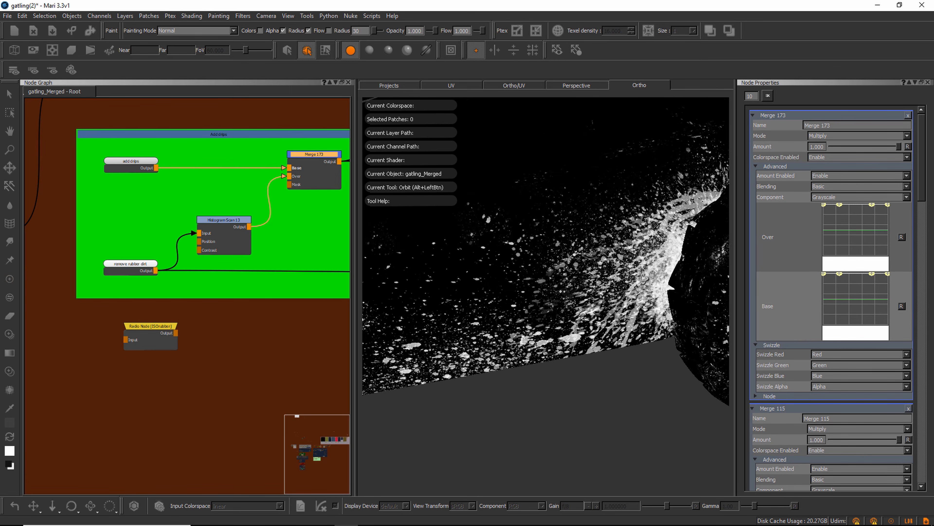
pyautogui.keyDown('alt'); pyautogui.moveTo(644, 278); pyautogui.dragTo(593, 301, button='middle'); pyautogui.keyUp('alt')
pyautogui.keyDown('alt'); pyautogui.moveTo(593, 300); pyautogui.dragTo(608, 295, button='right'); pyautogui.keyUp('alt')
pyautogui.keyDown('alt'); pyautogui.moveTo(605, 277); pyautogui.dragTo(631, 251); pyautogui.keyUp('alt')
pyautogui.keyDown('alt'); pyautogui.moveTo(625, 257); pyautogui.dragTo(592, 270, button='right'); pyautogui.keyUp('alt')
pyautogui.keyDown('alt'); pyautogui.moveTo(592, 271); pyautogui.dragTo(593, 282); pyautogui.keyUp('alt')
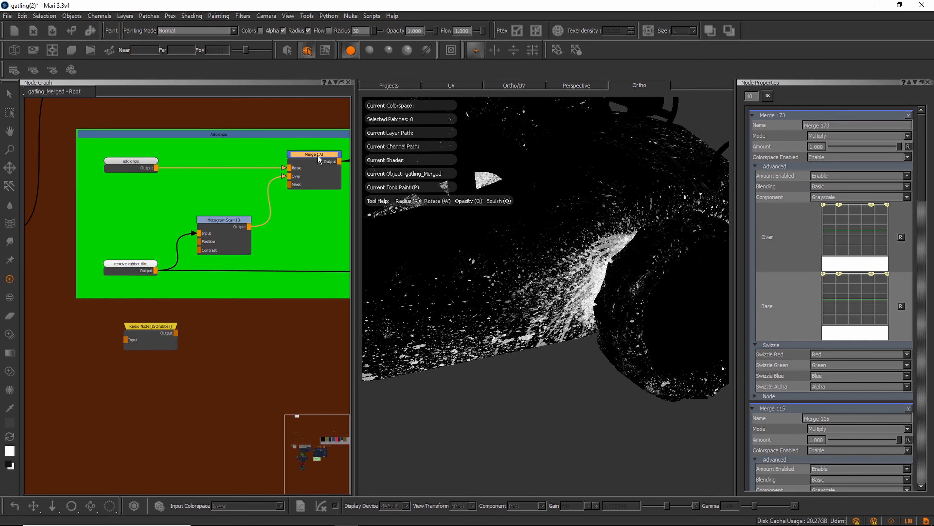
# Step: Review how the add drips node and Merge 173 feed both Merge 117 and the cyan radio node
pyautogui.scroll(-3, 294, 208)
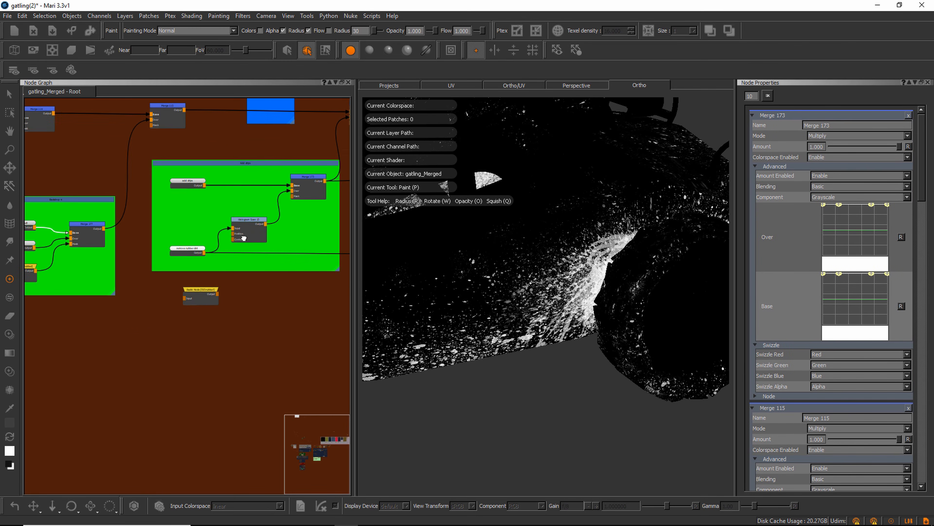
pyautogui.moveTo(293, 216); pyautogui.dragTo(230, 247, button='middle')
pyautogui.moveTo(306, 134); pyautogui.dragTo(310, 135)
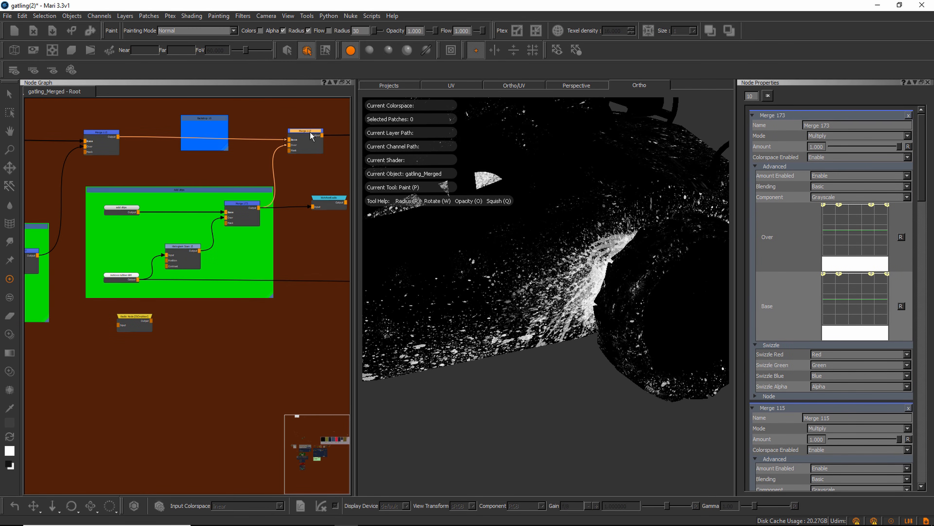
pyautogui.click(126, 212)
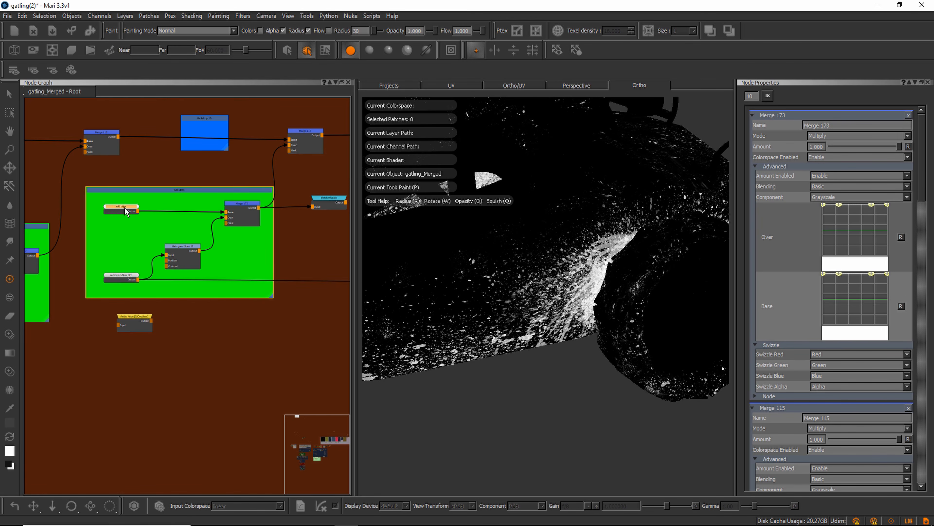
pyautogui.moveTo(338, 199); pyautogui.dragTo(324, 202)
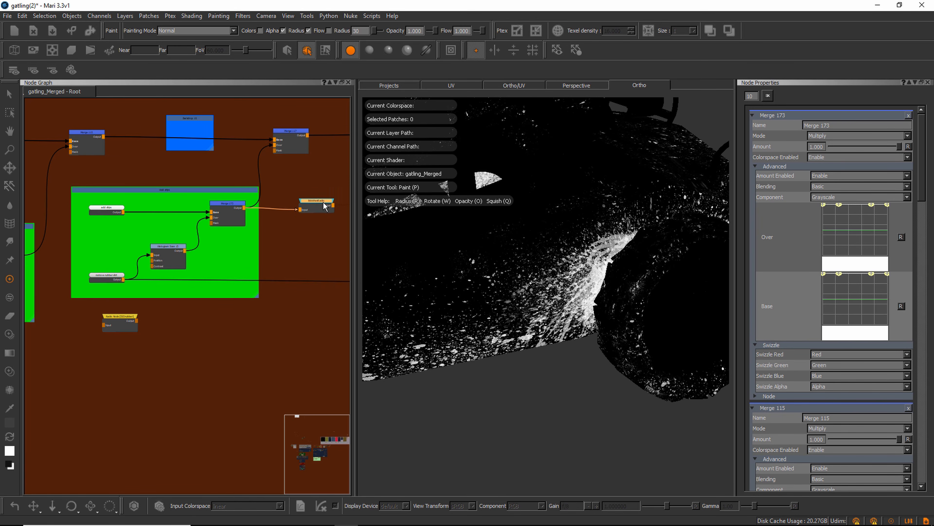
pyautogui.moveTo(297, 200); pyautogui.dragTo(251, 215, button='middle')
pyautogui.click(250, 147)
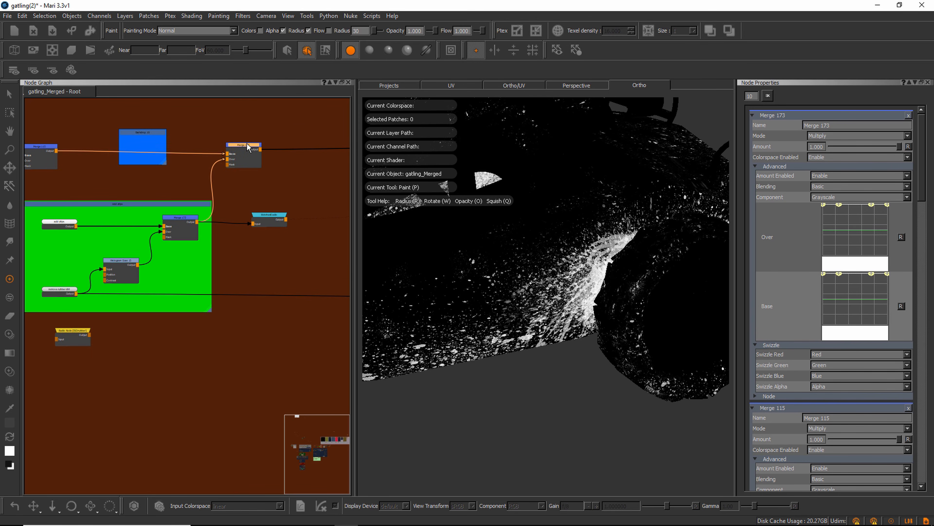
pyautogui.moveTo(250, 146); pyautogui.dragTo(252, 147)
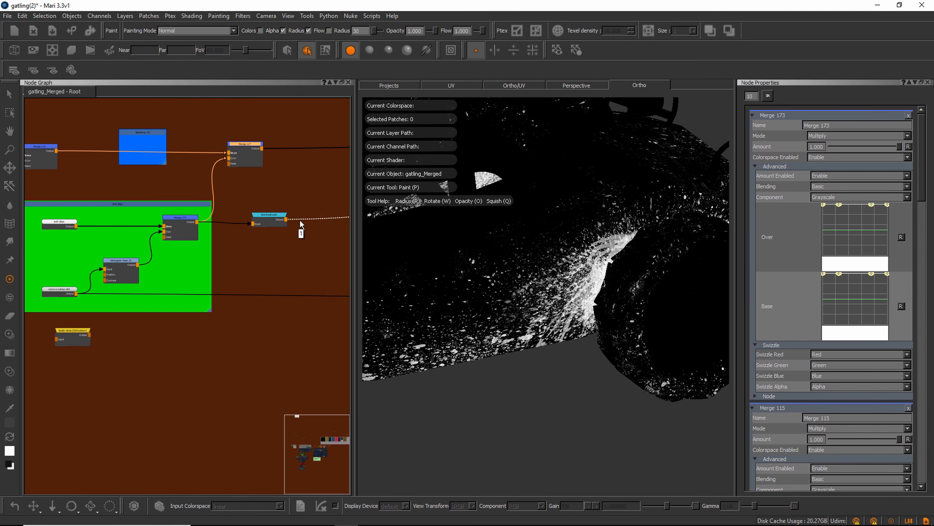
pyautogui.moveTo(294, 228); pyautogui.dragTo(242, 232, button='middle')
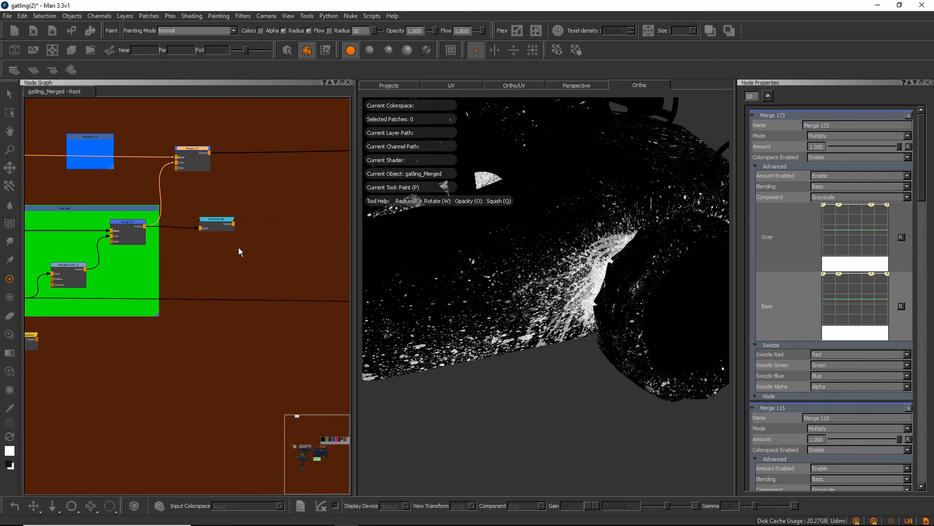
pyautogui.moveTo(219, 219); pyautogui.dragTo(218, 218)
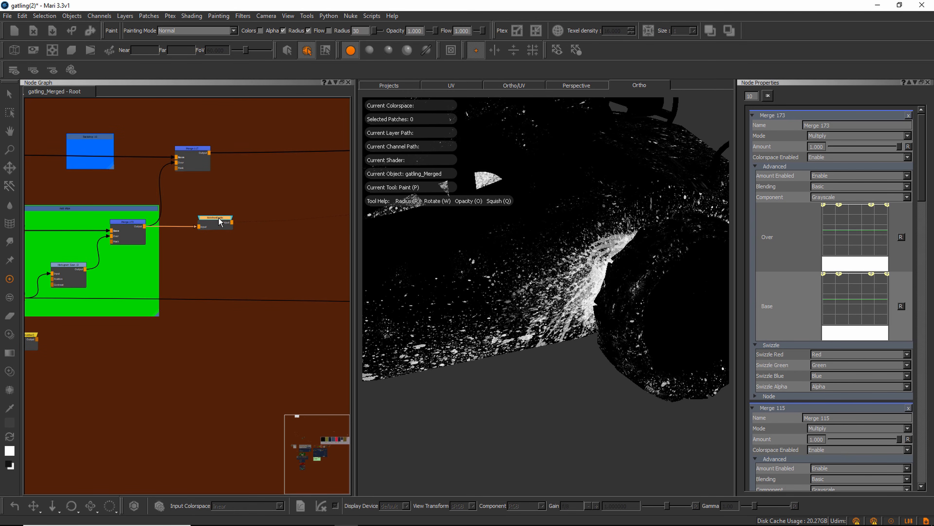
# Step: Follow the graph beyond Merge 117 to the rubber dirt nodes in Backdrop 14
pyautogui.scroll(-2, 218, 240)
pyautogui.scroll(2, 218, 239)
pyautogui.moveTo(245, 224); pyautogui.dragTo(176, 252, button='middle')
pyautogui.scroll(-2, 214, 226)
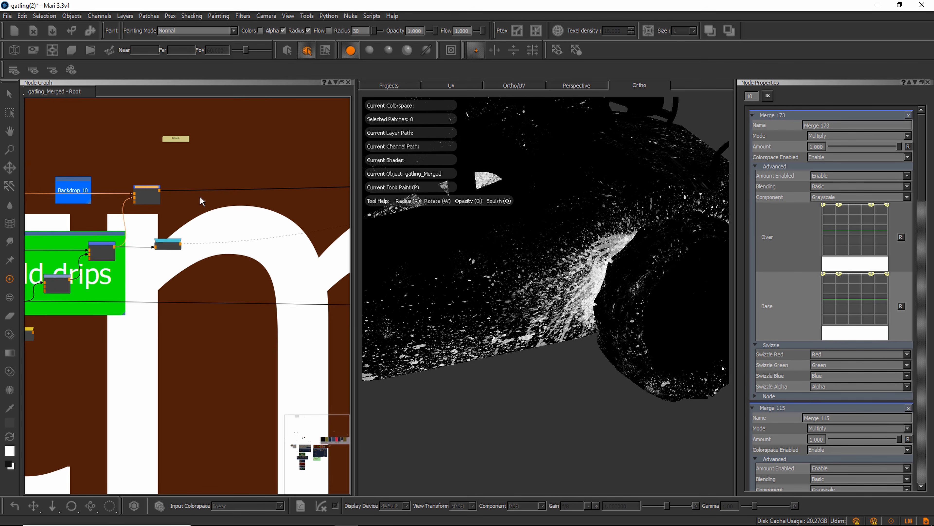
pyautogui.scroll(-3, 153, 191)
pyautogui.moveTo(159, 218); pyautogui.dragTo(120, 222, button='middle')
pyautogui.moveTo(238, 248); pyautogui.dragTo(200, 252, button='middle')
pyautogui.scroll(5, 234, 217)
pyautogui.scroll(1, 295, 208)
pyautogui.moveTo(295, 209); pyautogui.dragTo(169, 231, button='middle')
pyautogui.scroll(-3, 169, 232)
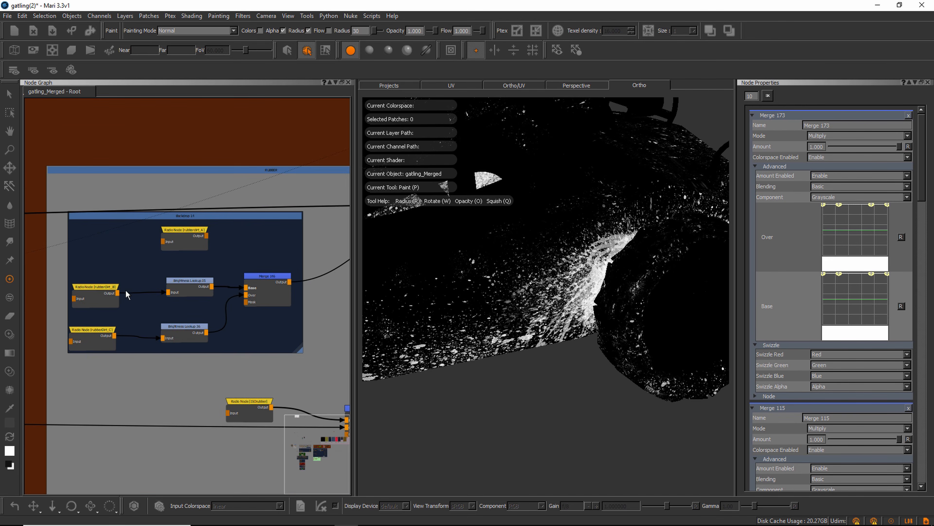
# Step: Preview the rubberDirt_B radio node and examine its scratchy texture up close on the model
pyautogui.moveTo(107, 289); pyautogui.dragTo(108, 289)
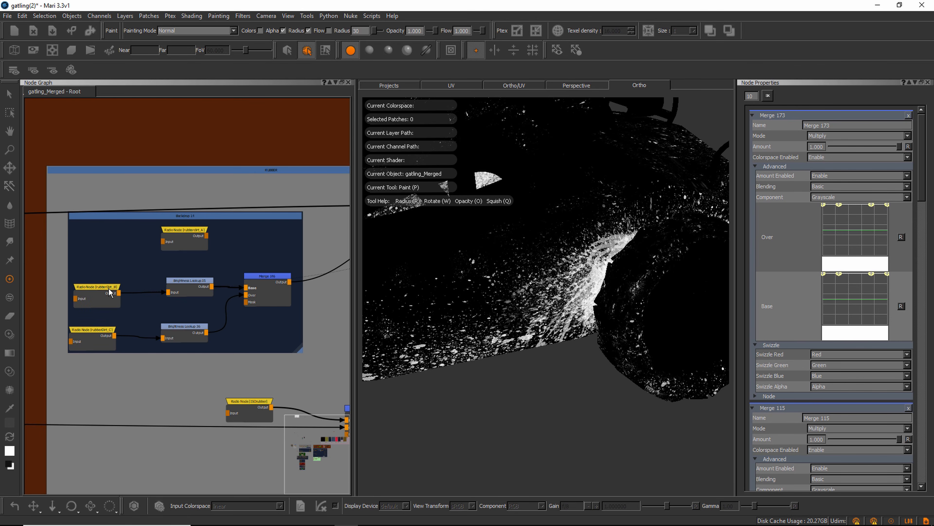
pyautogui.keyDown('alt'); pyautogui.moveTo(514, 317); pyautogui.dragTo(507, 315); pyautogui.keyUp('alt')
pyautogui.keyDown('alt'); pyautogui.moveTo(507, 315); pyautogui.dragTo(368, 327, button='middle'); pyautogui.keyUp('alt')
pyautogui.scroll(3, 486, 315)
pyautogui.keyDown('alt'); pyautogui.moveTo(486, 315); pyautogui.dragTo(467, 324); pyautogui.keyUp('alt')
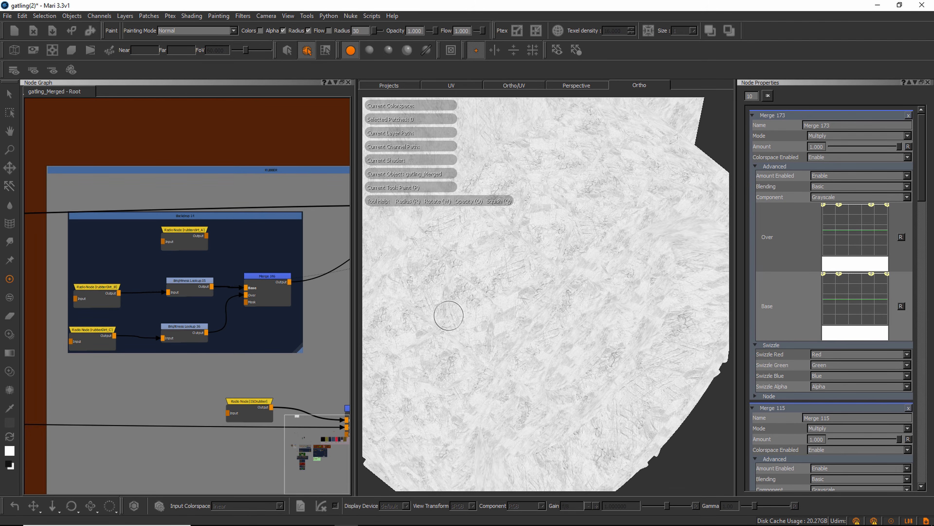
pyautogui.keyDown('alt'); pyautogui.moveTo(377, 305); pyautogui.dragTo(430, 311, button='middle'); pyautogui.keyUp('alt')
pyautogui.keyDown('alt'); pyautogui.moveTo(430, 311); pyautogui.dragTo(464, 319); pyautogui.keyUp('alt')
pyautogui.keyDown('alt'); pyautogui.moveTo(464, 319); pyautogui.dragTo(534, 309, button='right'); pyautogui.keyUp('alt')
pyautogui.keyDown('alt'); pyautogui.moveTo(489, 313); pyautogui.dragTo(460, 327); pyautogui.keyUp('alt')
# Step: Preview Brightness Lookup 35 and examine the scratches it isolates from rubberDirt_B
pyautogui.moveTo(199, 285); pyautogui.dragTo(194, 284)
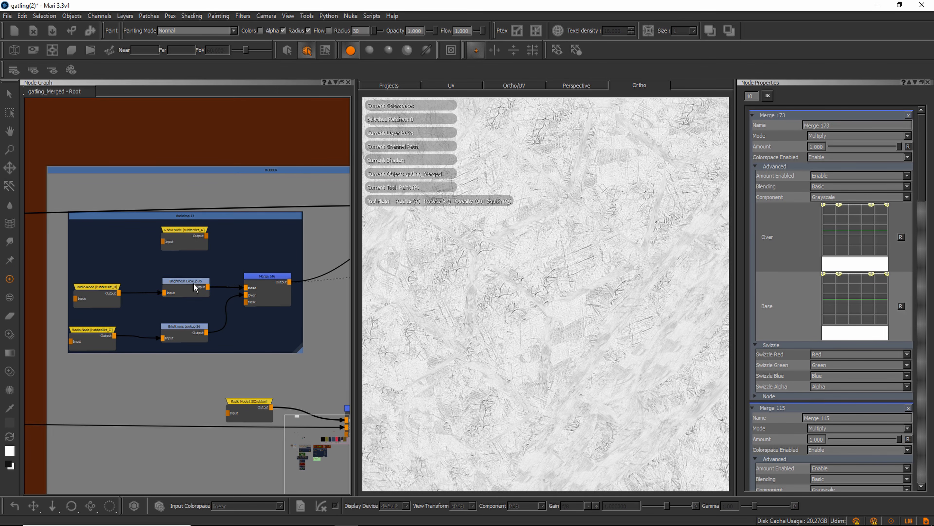
pyautogui.press('v')
pyautogui.keyDown('alt'); pyautogui.moveTo(489, 303); pyautogui.dragTo(511, 308); pyautogui.keyUp('alt')
pyautogui.moveTo(511, 308)
pyautogui.keyDown('alt'); pyautogui.mouseDown(button='right')
pyautogui.moveTo(550, 312)
pyautogui.moveTo(498, 316)
pyautogui.mouseUp(button='right'); pyautogui.keyUp('alt')
pyautogui.keyDown('alt'); pyautogui.moveTo(482, 318); pyautogui.dragTo(476, 317); pyautogui.keyUp('alt')
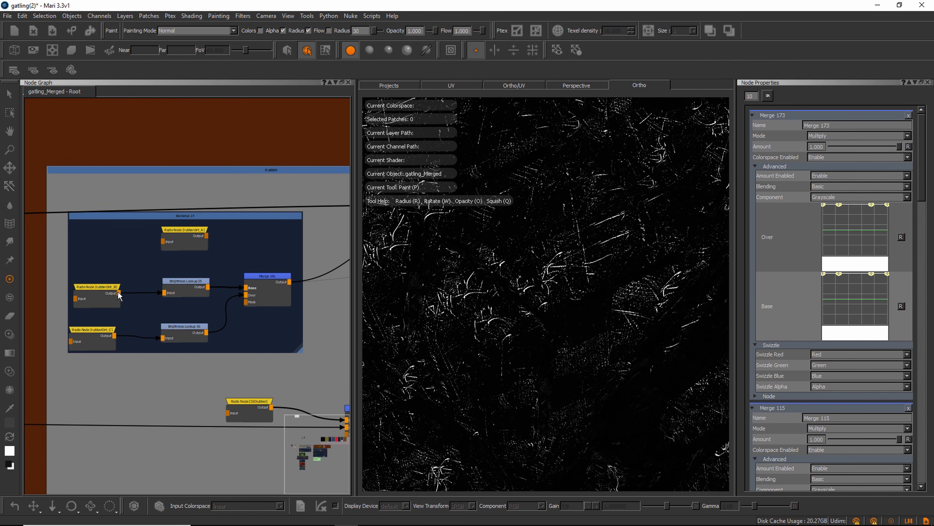
# Step: Preview the rubberDirt_B radio node again to compare its raw texture with the brightness lookup result
pyautogui.moveTo(103, 289); pyautogui.dragTo(105, 285)
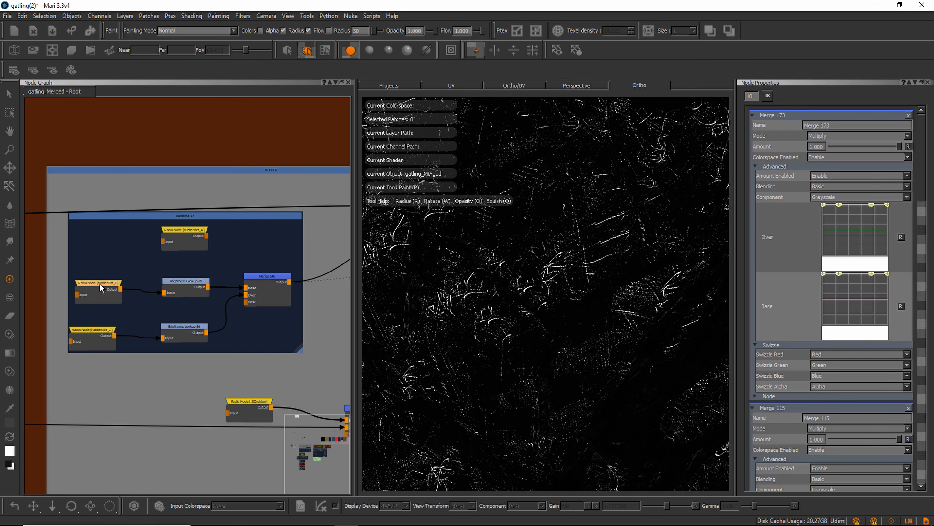
pyautogui.press('1')
pyautogui.keyDown('alt'); pyautogui.moveTo(446, 295); pyautogui.dragTo(398, 300, button='right'); pyautogui.keyUp('alt')
pyautogui.moveTo(480, 300)
pyautogui.keyDown('alt'); pyautogui.mouseDown()
pyautogui.moveTo(468, 311)
pyautogui.moveTo(446, 306)
pyautogui.moveTo(463, 303)
pyautogui.mouseUp(); pyautogui.keyUp('alt')
pyautogui.keyDown('alt'); pyautogui.moveTo(463, 304); pyautogui.dragTo(471, 303, button='right'); pyautogui.keyUp('alt')
pyautogui.keyDown('alt'); pyautogui.moveTo(472, 303); pyautogui.dragTo(477, 303); pyautogui.keyUp('alt')
# Step: Enlarge Backdrop 14 to read its node names and slightly reposition the rubberDirt_B and rubberDirt_C radio nodes
pyautogui.click(108, 283)
pyautogui.moveTo(104, 285); pyautogui.dragTo(107, 285)
pyautogui.scroll(5, 107, 286)
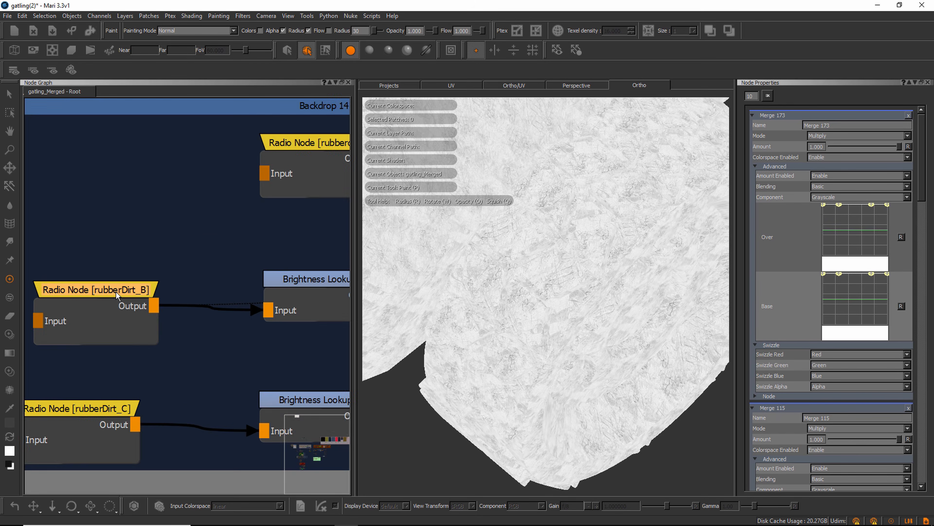
pyautogui.scroll(-2, 107, 291)
pyautogui.scroll(1, 109, 295)
pyautogui.moveTo(109, 296); pyautogui.dragTo(112, 299)
pyautogui.moveTo(115, 387); pyautogui.dragTo(116, 386)
pyautogui.moveTo(129, 305); pyautogui.dragTo(126, 300)
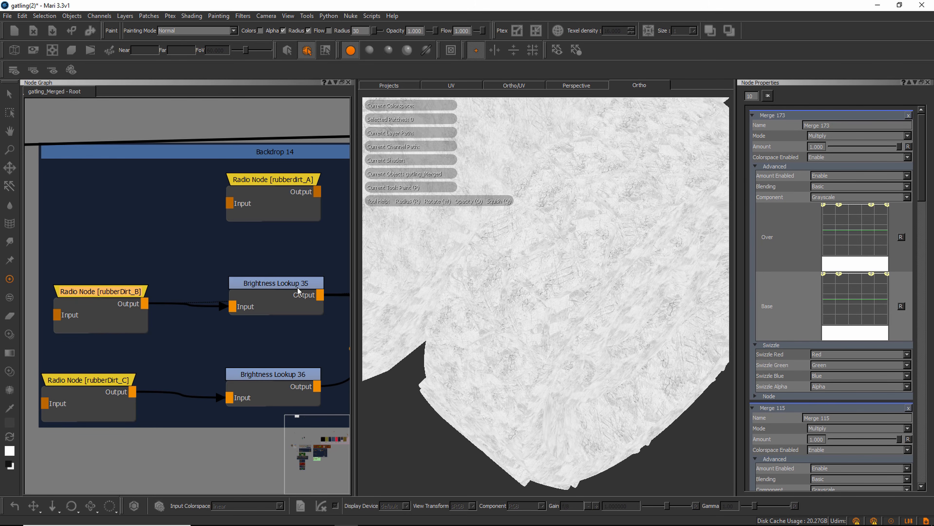
# Step: Return the preview to Brightness Lookup 35 and check its scratch pattern across a wider area of the model
pyautogui.press('v')
pyautogui.keyDown('alt'); pyautogui.moveTo(529, 300); pyautogui.dragTo(526, 272, button='right'); pyautogui.keyUp('alt')
pyautogui.keyDown('alt'); pyautogui.moveTo(526, 272); pyautogui.dragTo(539, 266); pyautogui.keyUp('alt')
pyautogui.keyDown('alt'); pyautogui.moveTo(604, 225); pyautogui.dragTo(532, 288, button='middle'); pyautogui.keyUp('alt')
pyautogui.keyDown('alt'); pyautogui.moveTo(532, 288); pyautogui.dragTo(487, 313, button='right'); pyautogui.keyUp('alt')
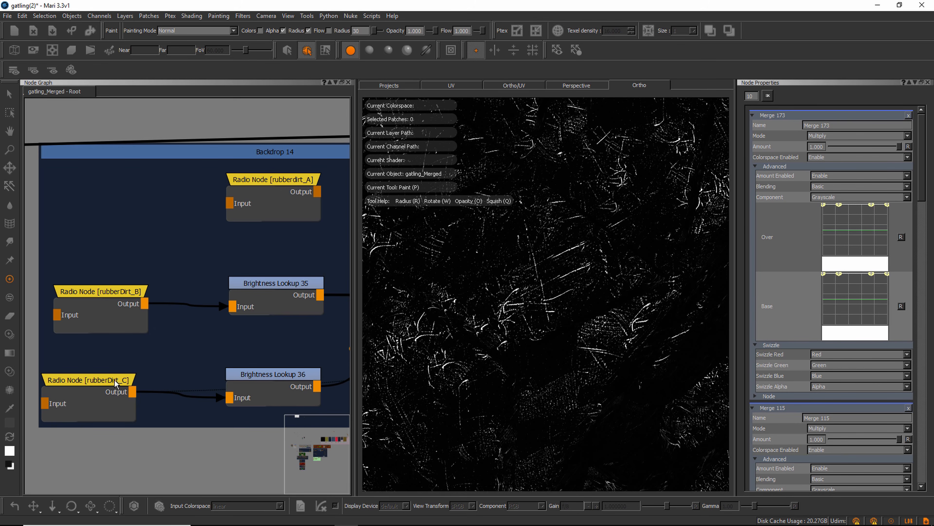
# Step: Preview the rubberDirt_C radio node's raw texture on the model and slightly reposition the node
pyautogui.press('v')
pyautogui.keyDown('alt'); pyautogui.moveTo(438, 333); pyautogui.dragTo(387, 334, button='right'); pyautogui.keyUp('alt')
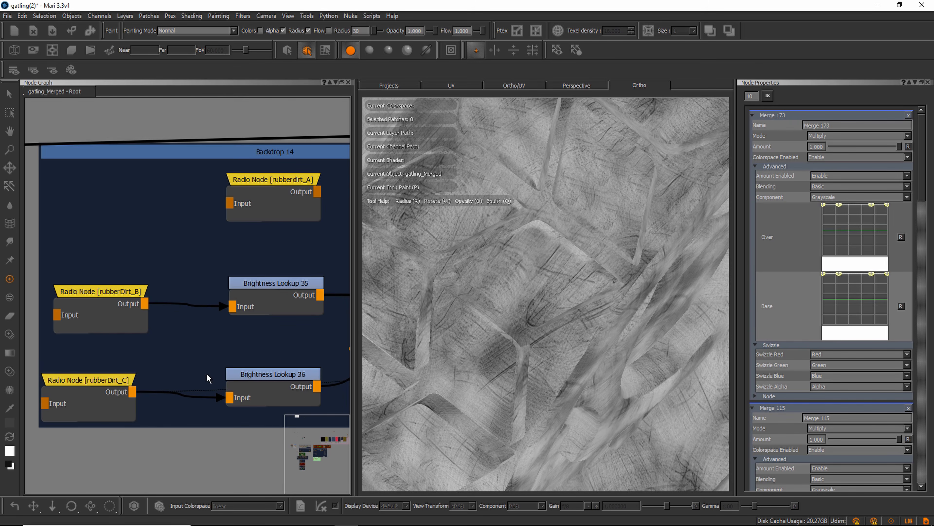
pyautogui.moveTo(110, 383); pyautogui.dragTo(118, 381)
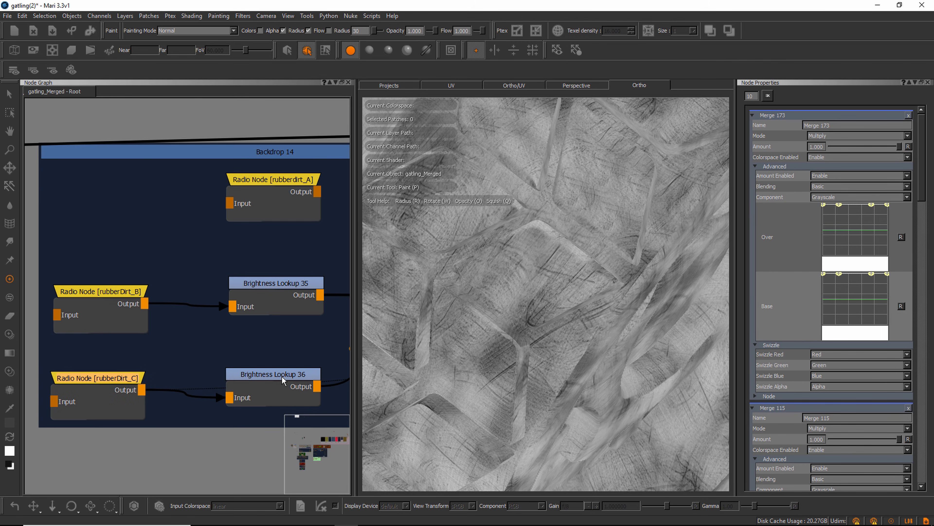
# Step: Preview Brightness Lookup 36 and the Merge 146 node that combines it with Brightness Lookup 35
pyautogui.press('v')
pyautogui.moveTo(312, 333); pyautogui.dragTo(179, 351, button='middle')
pyautogui.click(300, 298)
pyautogui.press('v')
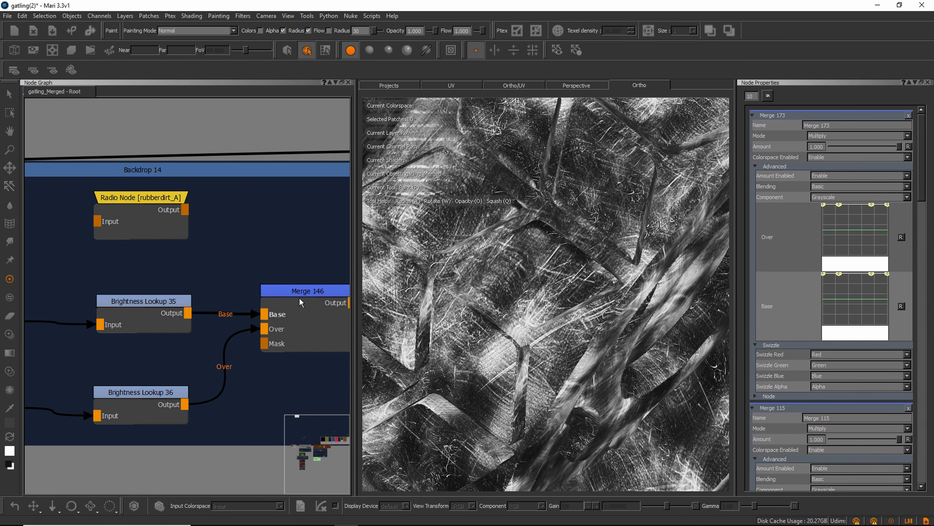
# Step: Open Merge 146's properties and temporarily disable the node to compare the scratches with and without it
pyautogui.moveTo(304, 292); pyautogui.dragTo(303, 289)
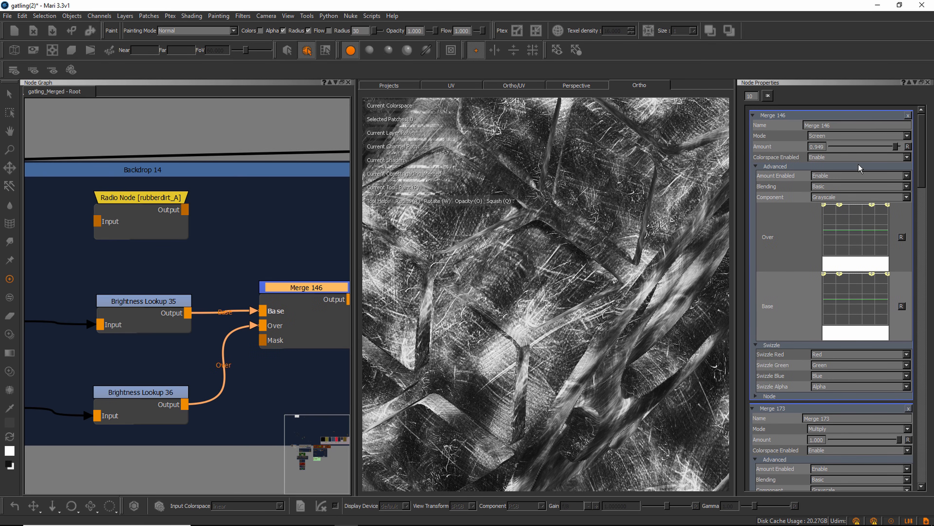
pyautogui.scroll(-5, 544, 295)
pyautogui.scroll(3, 544, 294)
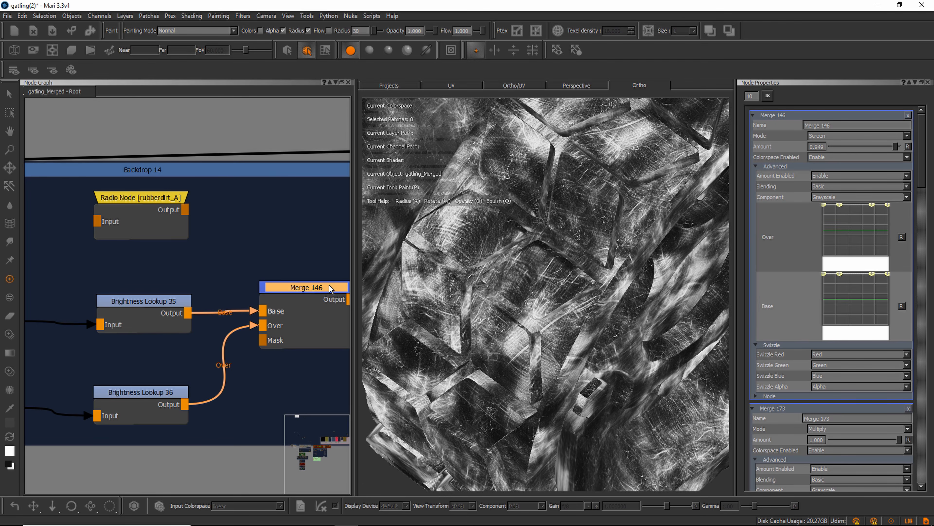
pyautogui.press('v')
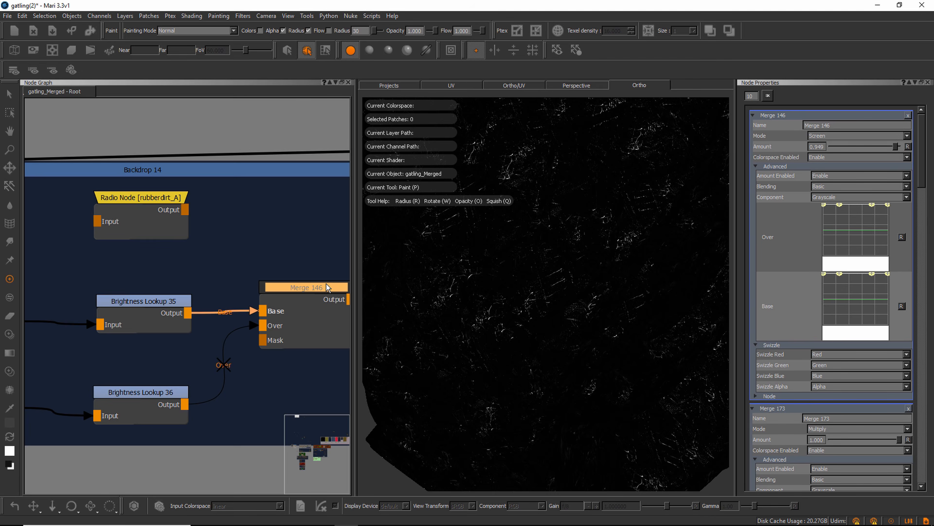
# Step: Follow Merge 146 to the addRubber merge and examine the combined dirt on the tire
pyautogui.keyDown('alt'); pyautogui.moveTo(526, 264); pyautogui.dragTo(526, 292); pyautogui.keyUp('alt')
pyautogui.scroll(-3, 298, 268)
pyautogui.moveTo(302, 272); pyautogui.dragTo(139, 290, button='middle')
pyautogui.doubleClick(319, 215)
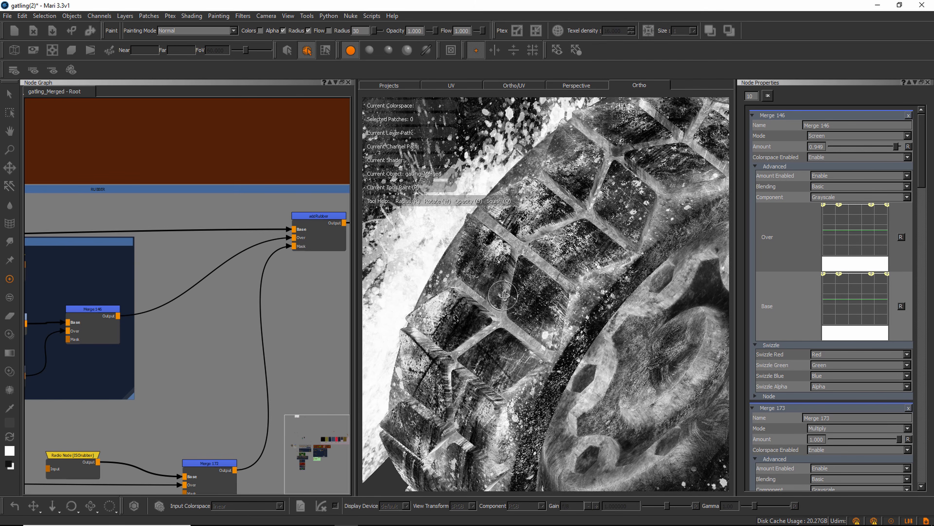
pyautogui.moveTo(296, 324); pyautogui.dragTo(345, 216, button='middle')
pyautogui.moveTo(200, 329); pyautogui.dragTo(222, 305, button='middle')
# Step: Toggle the addRubber merge off and on to compare the tire with and without the rubber dirt
pyautogui.click(324, 167)
pyautogui.press('d')
pyautogui.press('d')
pyautogui.press('d')
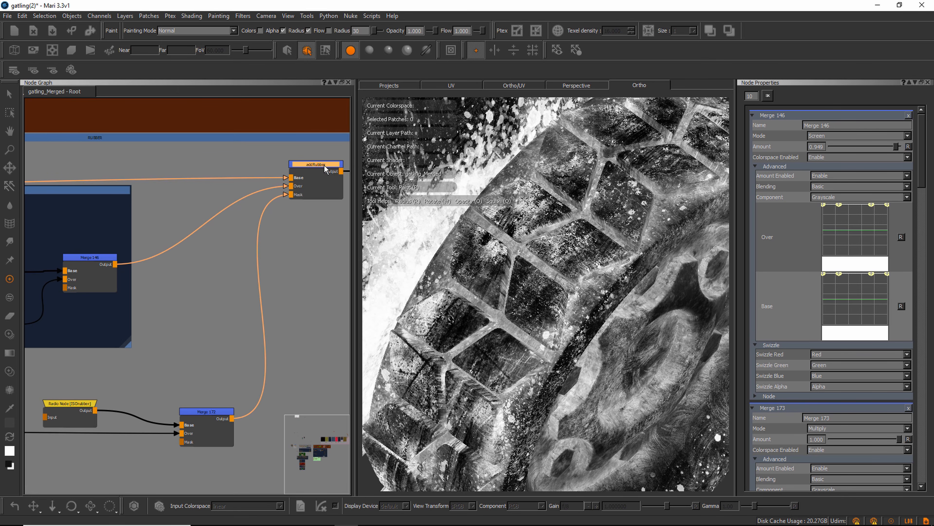
pyautogui.press('d')
# Step: Preview the ISOrubber radio node to examine the mask that isolates the tire tread
pyautogui.moveTo(285, 291); pyautogui.dragTo(287, 288, button='middle')
pyautogui.click(196, 326)
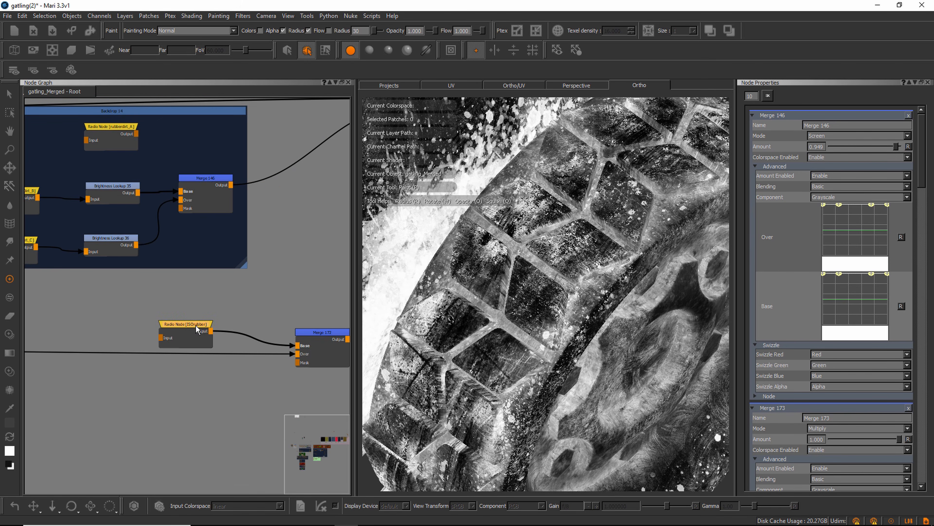
pyautogui.scroll(-5, 184, 374)
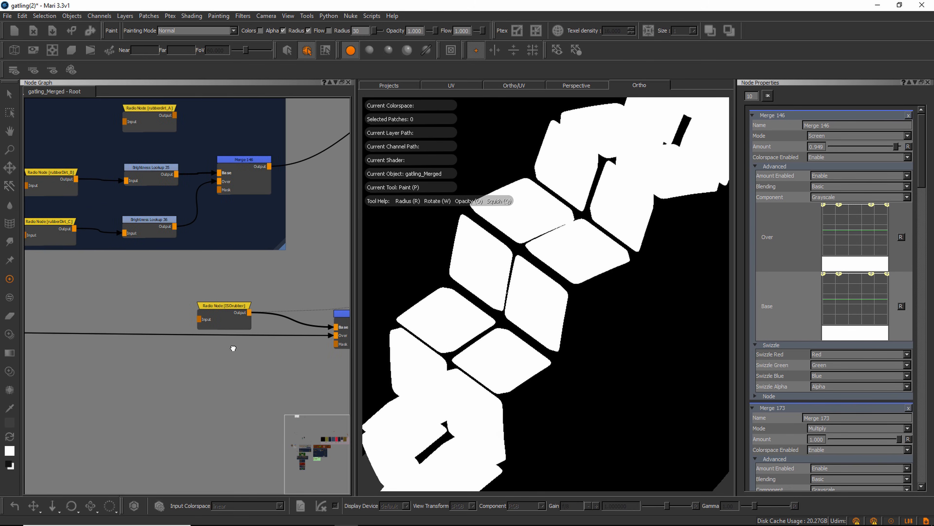
pyautogui.scroll(-2, 176, 363)
# Step: Trace Merge 173's incoming connection to the Add drips backdrop and preview the remove rubber dirt paint node
pyautogui.moveTo(176, 362); pyautogui.dragTo(258, 352, button='middle')
pyautogui.moveTo(107, 361); pyautogui.dragTo(335, 335, button='middle')
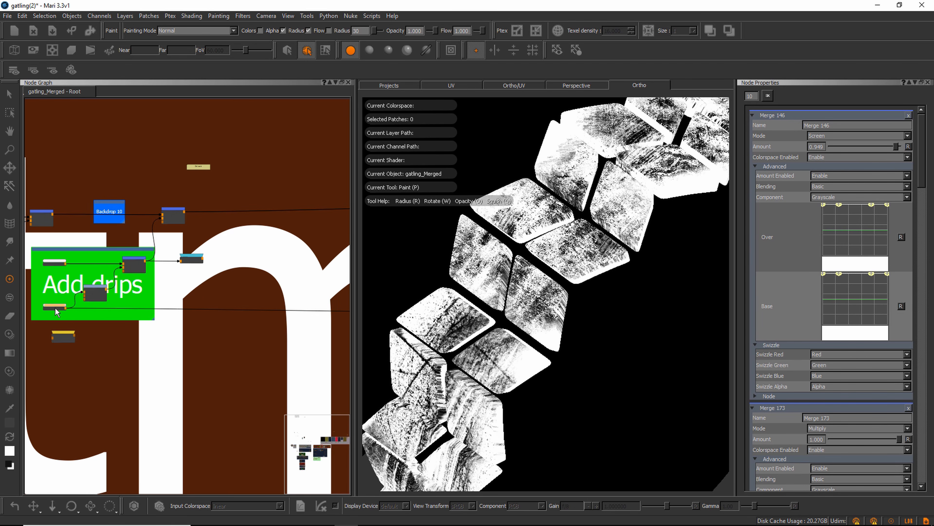
pyautogui.scroll(3, 58, 308)
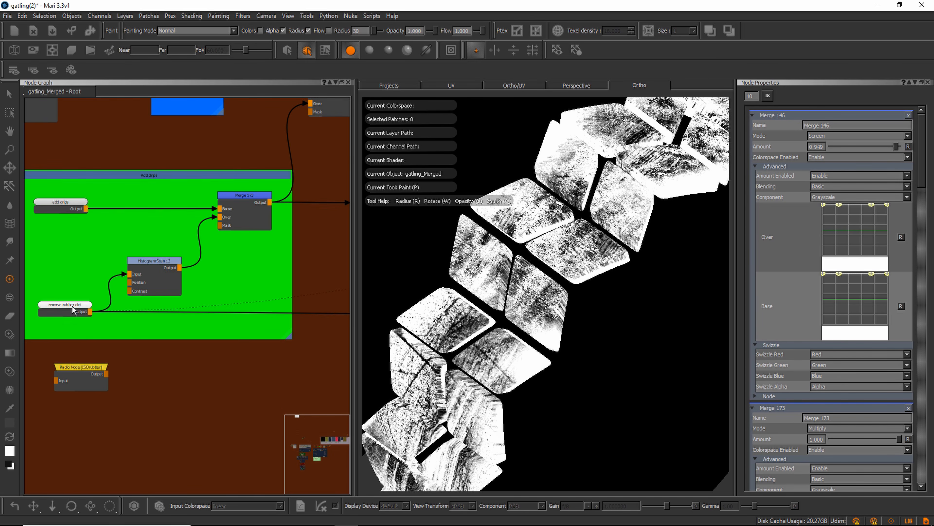
pyautogui.scroll(-5, 162, 304)
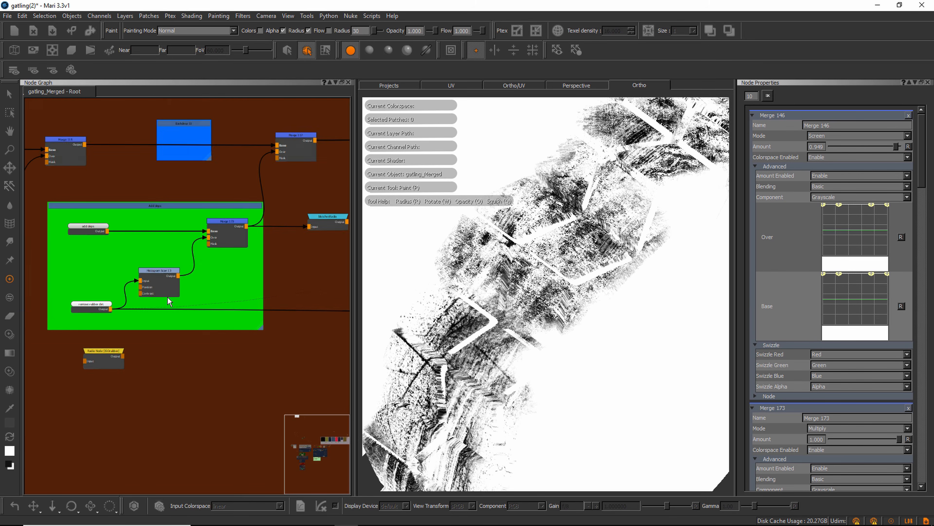
# Step: Return to the RUBBER backdrop and preview Merge 173, the mask feeding the addRubber merge
pyautogui.moveTo(261, 281); pyautogui.dragTo(108, 296, button='middle')
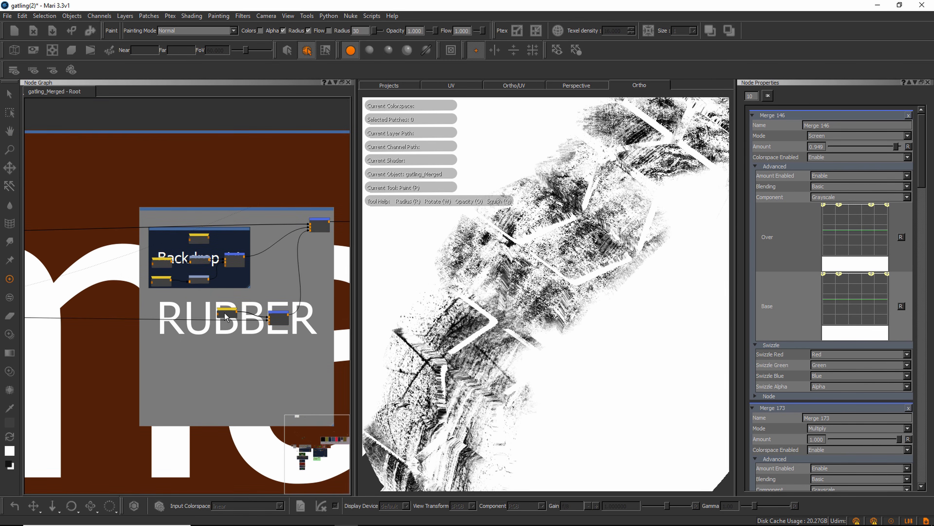
pyautogui.scroll(5, 280, 318)
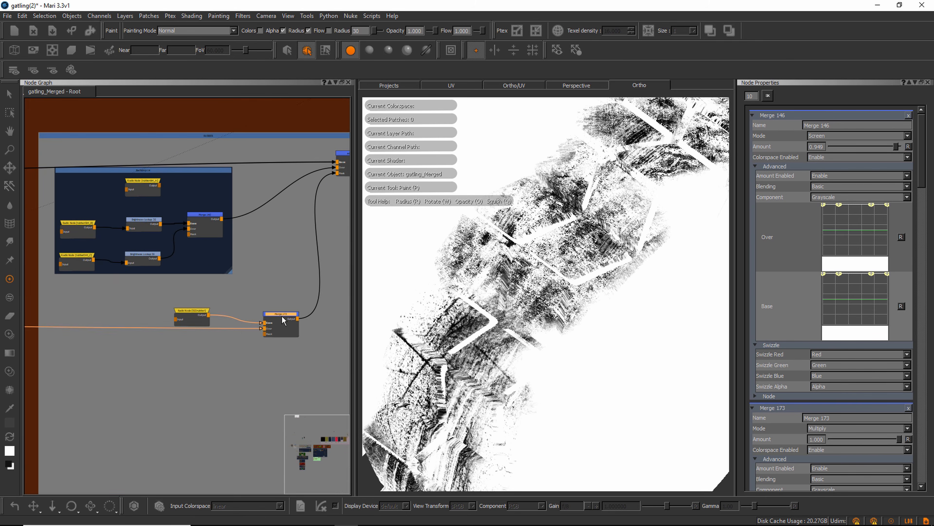
pyautogui.moveTo(272, 245); pyautogui.dragTo(225, 284, button='middle')
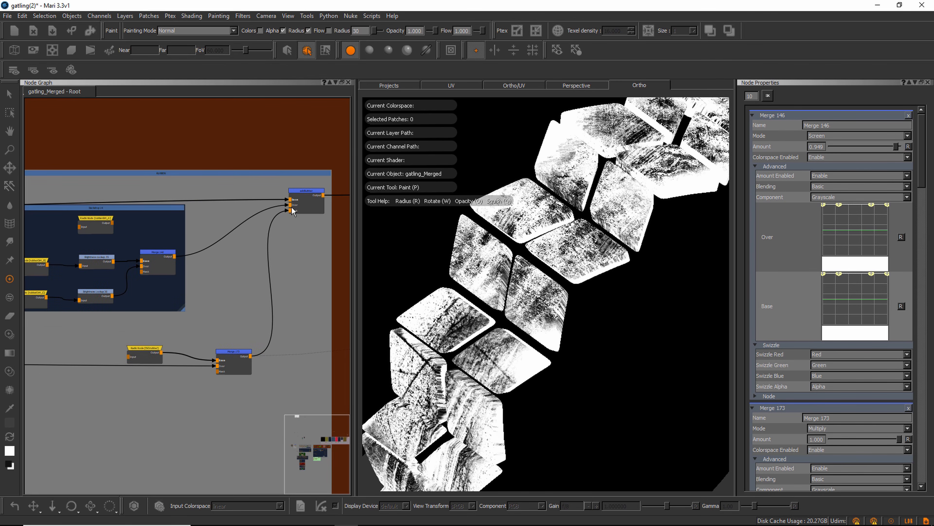
# Step: Preview the addRubber merge and examine the dirt on the wheel and vehicle body from several distances and angles
pyautogui.keyDown('alt'); pyautogui.moveTo(493, 251); pyautogui.dragTo(478, 275, button='right'); pyautogui.keyUp('alt')
pyautogui.keyDown('alt'); pyautogui.moveTo(478, 274); pyautogui.dragTo(519, 288); pyautogui.keyUp('alt')
pyautogui.keyDown('alt'); pyautogui.moveTo(519, 288); pyautogui.dragTo(504, 294, button='right'); pyautogui.keyUp('alt')
pyautogui.keyDown('alt'); pyautogui.moveTo(530, 287); pyautogui.dragTo(498, 286); pyautogui.keyUp('alt')
pyautogui.keyDown('alt'); pyautogui.moveTo(498, 286); pyautogui.dragTo(523, 280, button='right'); pyautogui.keyUp('alt')
pyautogui.keyDown('alt'); pyautogui.moveTo(522, 280); pyautogui.dragTo(607, 250, button='middle'); pyautogui.keyUp('alt')
# Step: Move on to Backdrop 16, reposition Axis Projection 27 slightly and preview its tiled texture on the model
pyautogui.scroll(-5, 268, 271)
pyautogui.moveTo(296, 268); pyautogui.dragTo(88, 311, button='middle')
pyautogui.scroll(7, 218, 271)
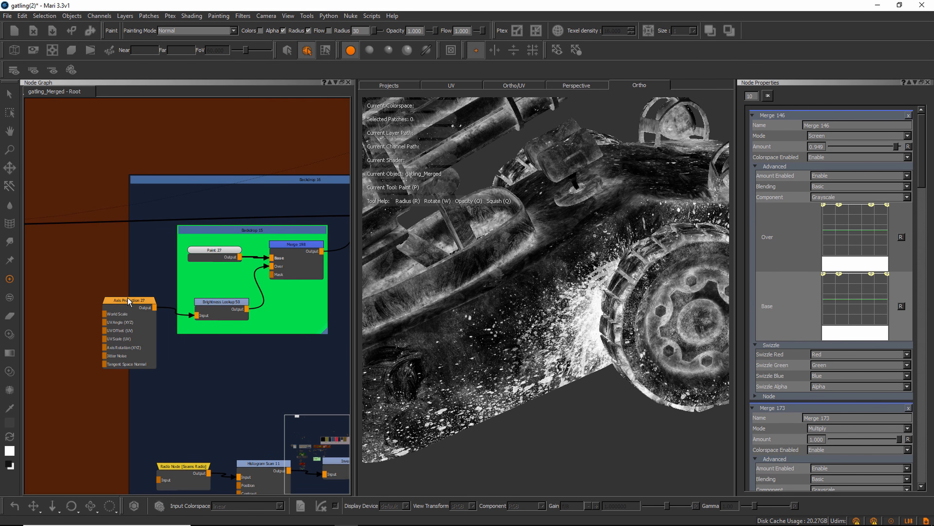
pyautogui.moveTo(128, 300); pyautogui.dragTo(125, 302)
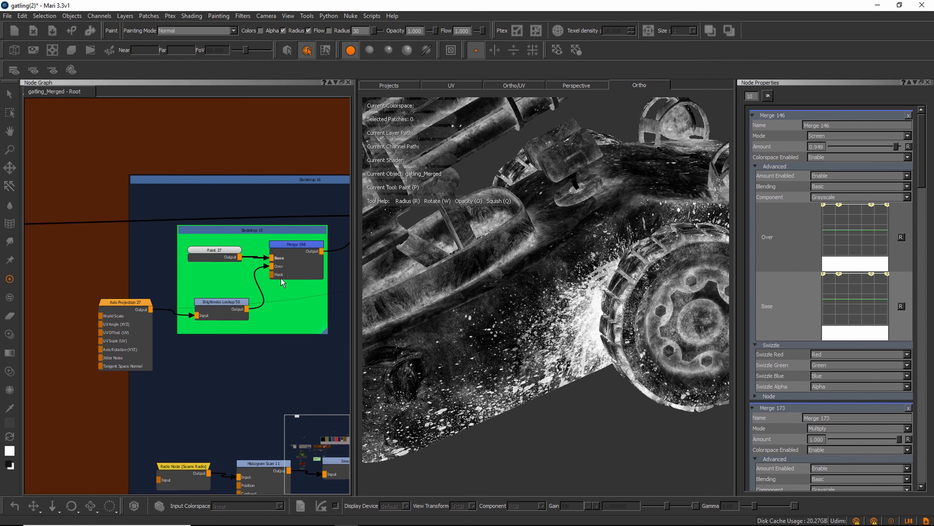
pyautogui.moveTo(140, 302); pyautogui.dragTo(124, 312)
pyautogui.keyDown('alt'); pyautogui.moveTo(381, 307); pyautogui.dragTo(448, 295); pyautogui.keyUp('alt')
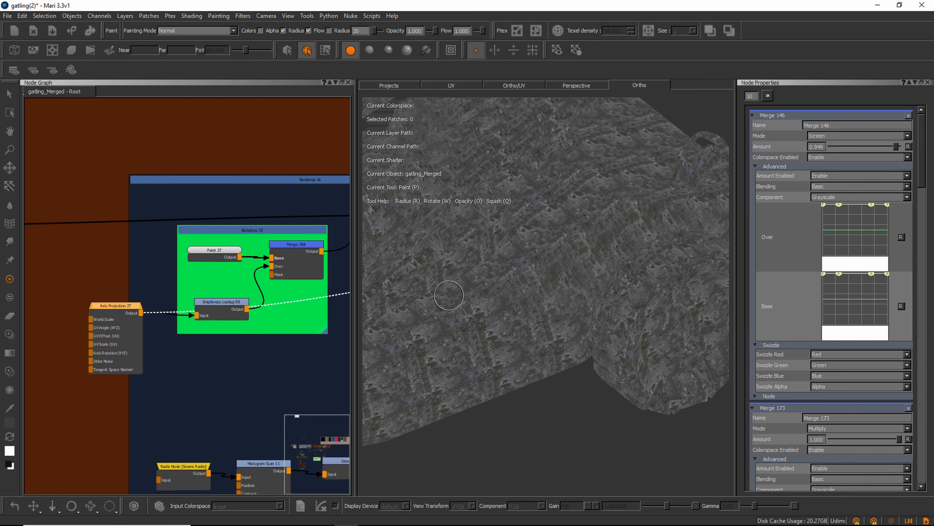
# Step: Preview Paint 27 and examine its painted strokes along the panel edges at the front of the vehicle
pyautogui.moveTo(225, 256); pyautogui.dragTo(225, 256)
pyautogui.press('v')
pyautogui.moveTo(576, 257)
pyautogui.keyDown('alt'); pyautogui.mouseDown(button='right')
pyautogui.moveTo(543, 277)
pyautogui.moveTo(542, 249)
pyautogui.moveTo(540, 257)
pyautogui.moveTo(507, 255)
pyautogui.mouseUp(button='right'); pyautogui.keyUp('alt')
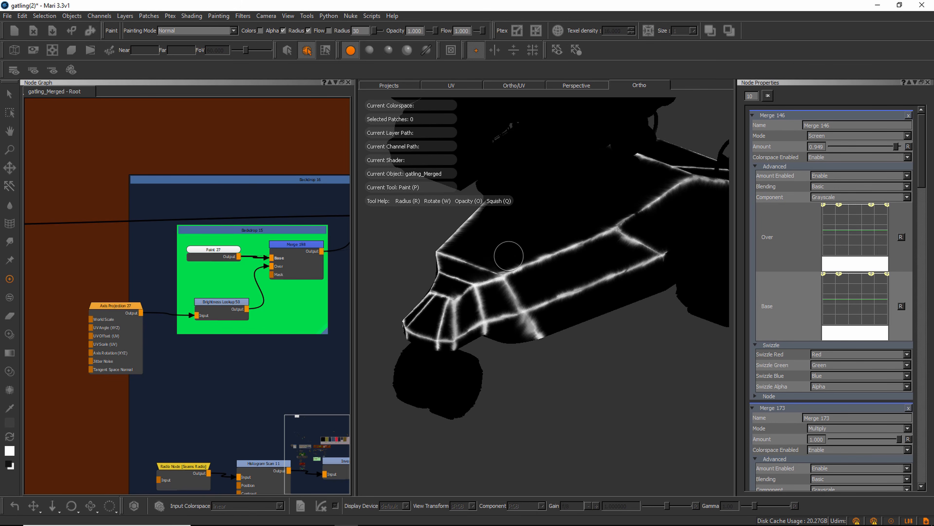
pyautogui.moveTo(293, 243); pyautogui.dragTo(290, 244)
pyautogui.press('v')
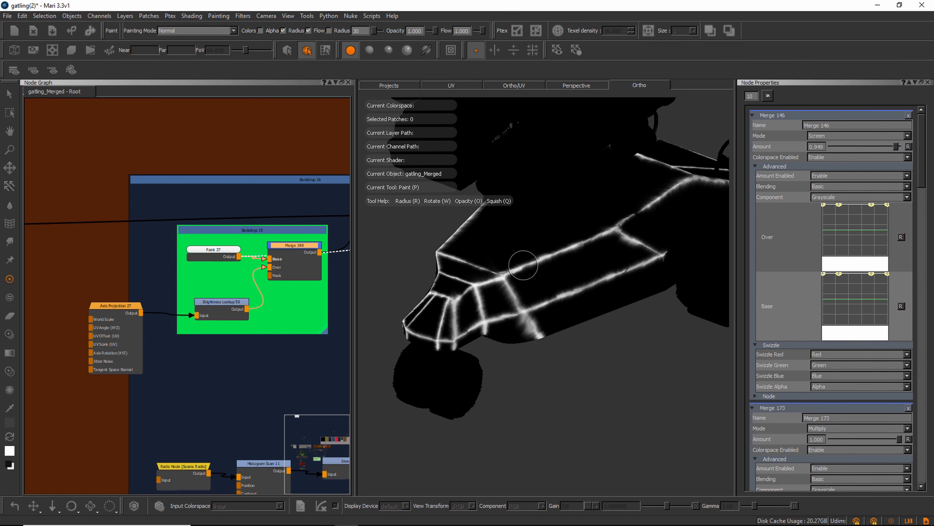
pyautogui.moveTo(502, 259)
pyautogui.keyDown('alt'); pyautogui.mouseDown(button='right')
pyautogui.moveTo(553, 270)
pyautogui.moveTo(478, 250)
pyautogui.mouseUp(button='right'); pyautogui.keyUp('alt')
pyautogui.moveTo(480, 252)
pyautogui.keyDown('alt'); pyautogui.mouseDown()
pyautogui.moveTo(555, 288)
pyautogui.moveTo(543, 301)
pyautogui.moveTo(522, 291)
pyautogui.mouseUp(); pyautogui.keyUp('alt')
pyautogui.click(222, 256)
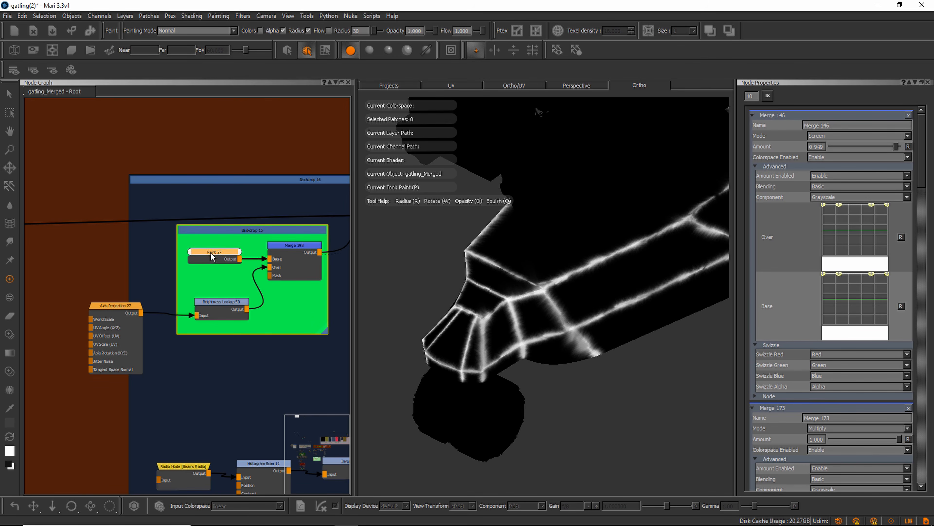
# Step: Preview the brightness lookup that darkens Axis Projection 27 before it enters the green backdrop's merge
pyautogui.click(296, 248)
pyautogui.press('v')
pyautogui.click(116, 305)
pyautogui.click(224, 303)
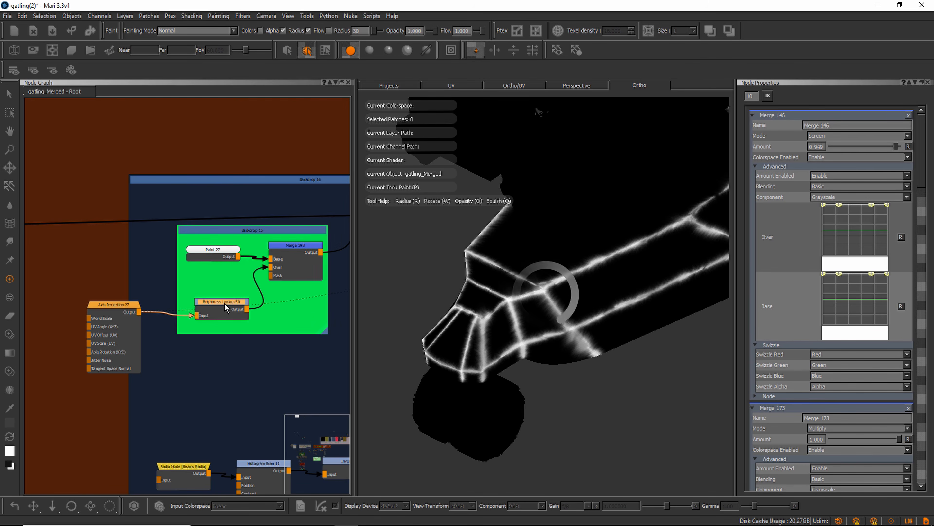
pyautogui.press('v')
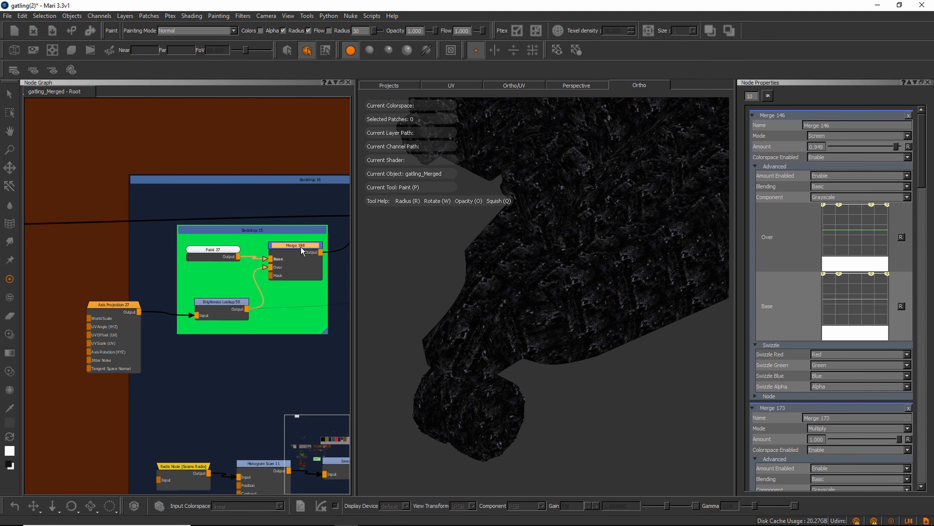
# Step: Preview the green backdrop's merge and examine the textured edge dirt up close along the front panel edges
pyautogui.keyDown('alt'); pyautogui.moveTo(556, 300); pyautogui.dragTo(592, 290, button='right'); pyautogui.keyUp('alt')
pyautogui.keyDown('alt'); pyautogui.moveTo(592, 290); pyautogui.dragTo(596, 311); pyautogui.keyUp('alt')
pyautogui.keyDown('alt'); pyautogui.moveTo(596, 311); pyautogui.dragTo(551, 316, button='right'); pyautogui.keyUp('alt')
pyautogui.moveTo(551, 316)
pyautogui.keyDown('alt'); pyautogui.mouseDown()
pyautogui.moveTo(569, 315)
pyautogui.moveTo(551, 315)
pyautogui.mouseUp(); pyautogui.keyUp('alt')
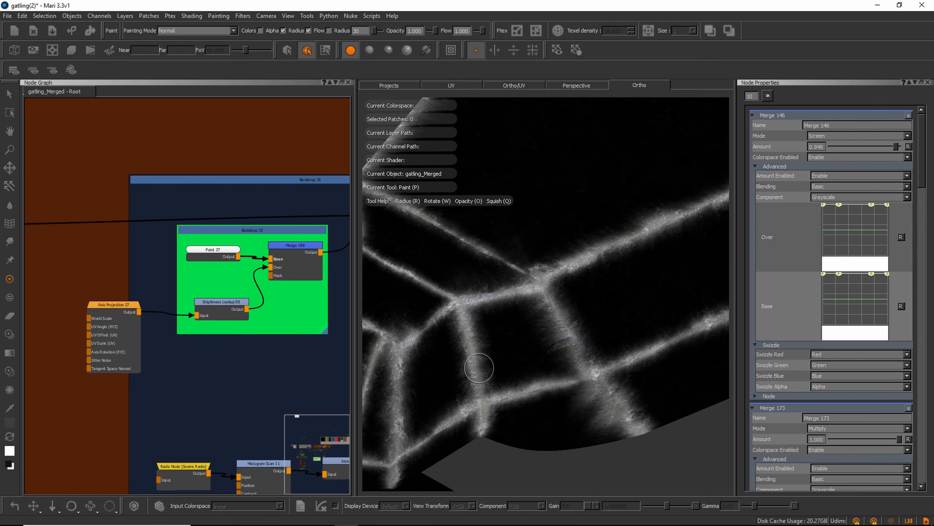
pyautogui.keyDown('alt'); pyautogui.moveTo(490, 390); pyautogui.dragTo(489, 363); pyautogui.keyUp('alt')
pyautogui.moveTo(489, 362)
pyautogui.keyDown('alt'); pyautogui.mouseDown(button='right')
pyautogui.moveTo(482, 359)
pyautogui.moveTo(510, 338)
pyautogui.mouseUp(button='right'); pyautogui.keyUp('alt')
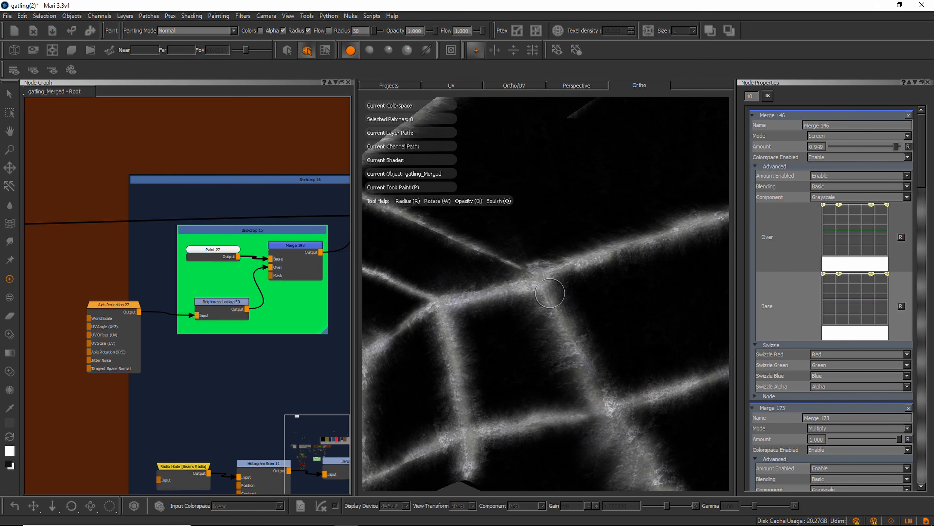
pyautogui.keyDown('alt'); pyautogui.moveTo(594, 320); pyautogui.dragTo(553, 327, button='right'); pyautogui.keyUp('alt')
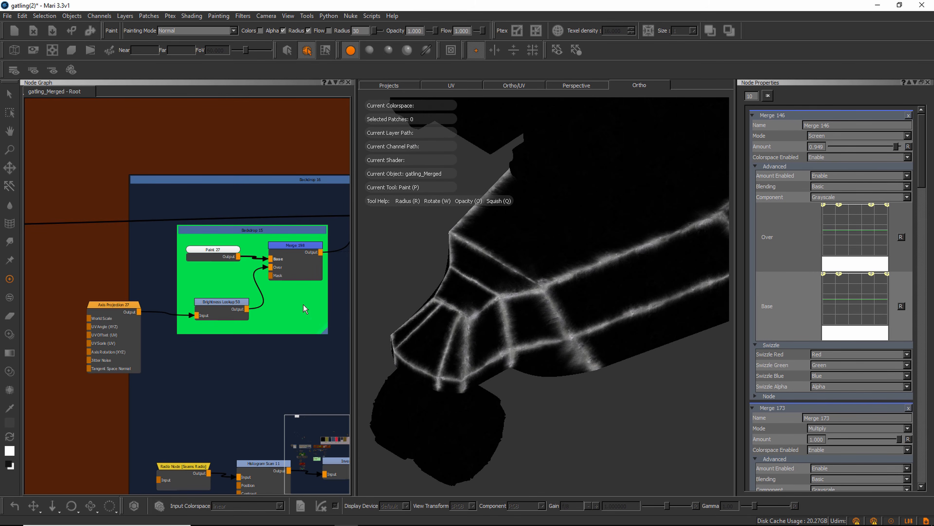
# Step: Preview Backdrop 16's final merge on the vehicle and the Seams Radio node that drives its mask
pyautogui.moveTo(276, 284); pyautogui.dragTo(146, 289, button='middle')
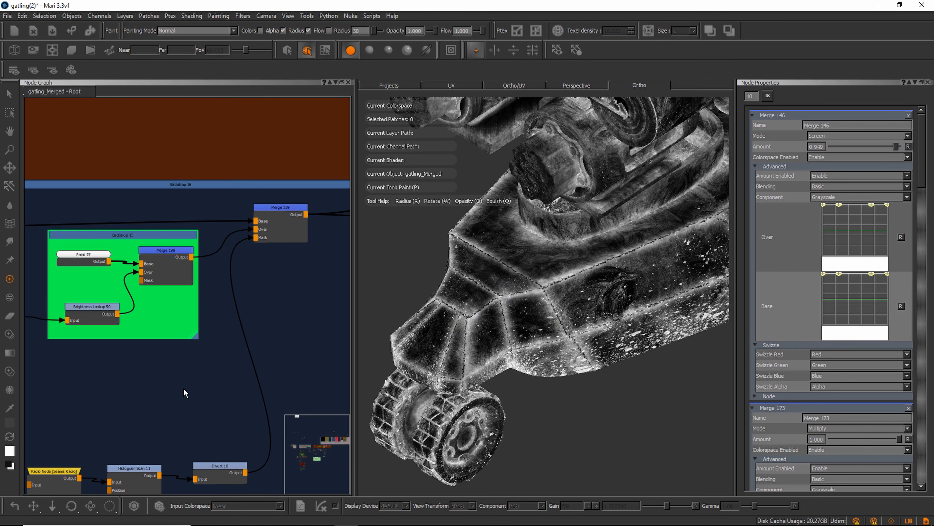
pyautogui.moveTo(184, 393); pyautogui.dragTo(267, 280, button='middle')
pyautogui.moveTo(133, 358); pyautogui.dragTo(131, 360)
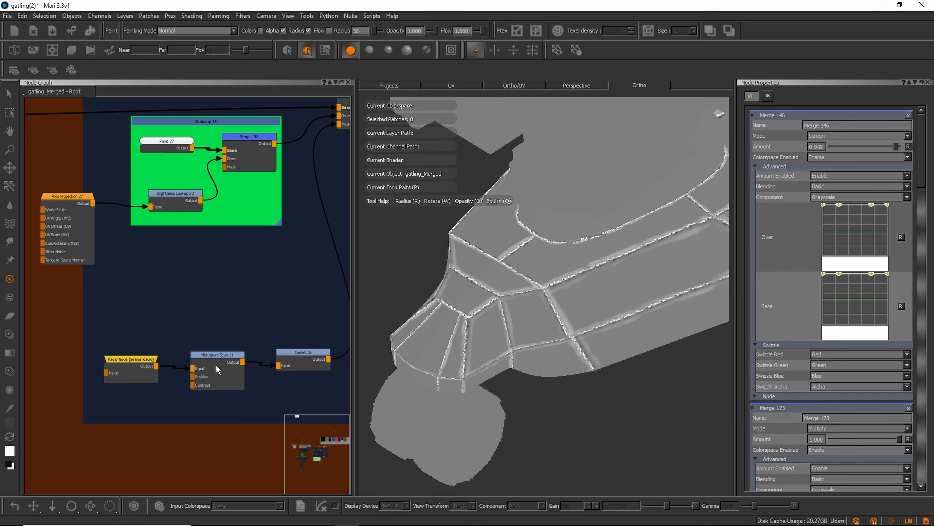
# Step: Preview Histogram Scan 11 and its inverted output to compare the seam masks
pyautogui.click(222, 355)
pyautogui.press('1')
pyautogui.click(311, 354)
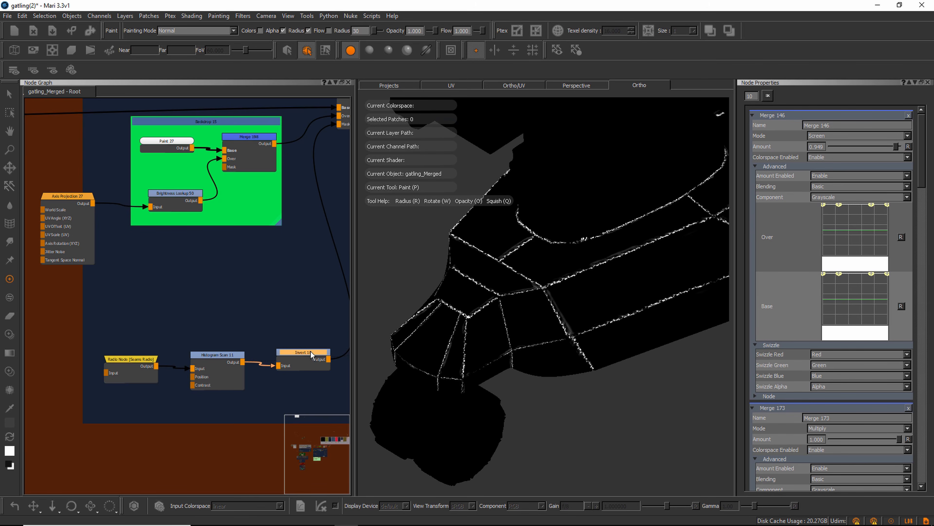
pyautogui.press('1')
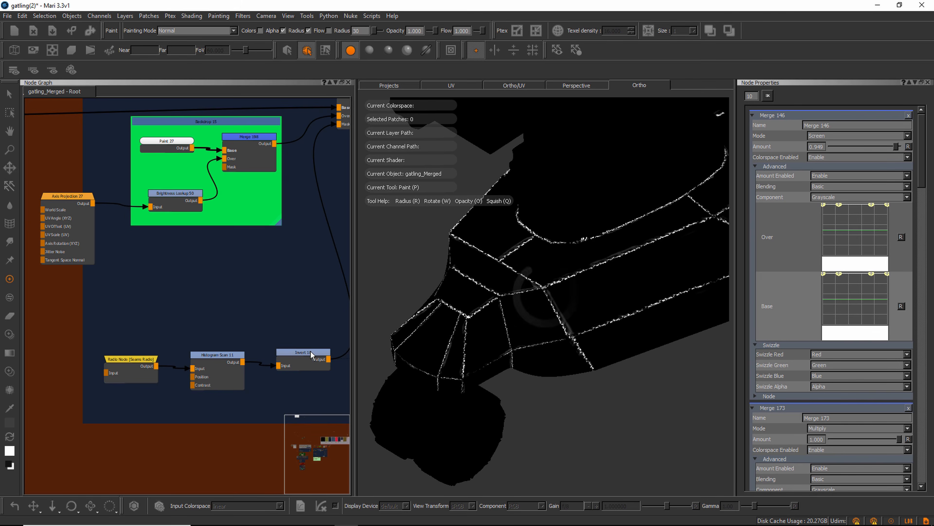
# Step: Inspect the inverted seam mask up close and disable Backdrop 16's final merge to compare the dirt without it
pyautogui.moveTo(309, 272); pyautogui.dragTo(211, 320, button='middle')
pyautogui.click(275, 145)
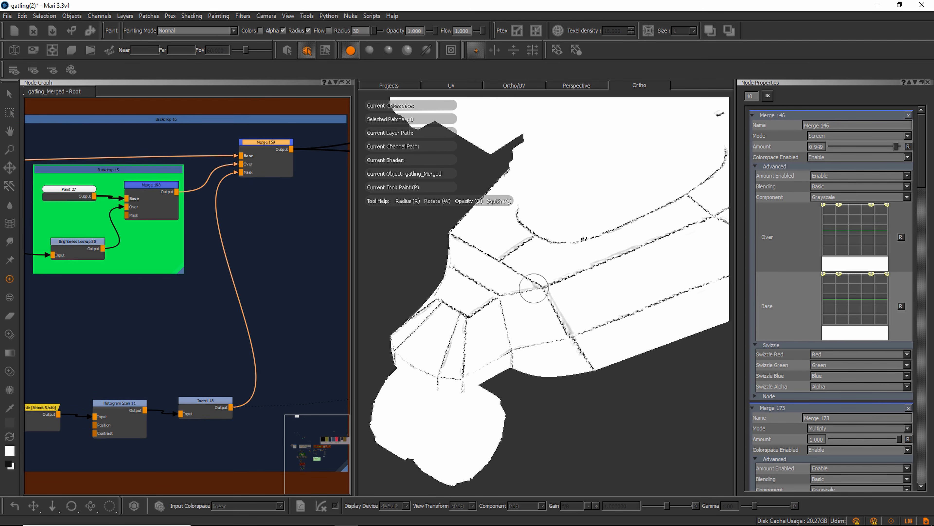
pyautogui.keyDown('alt'); pyautogui.moveTo(538, 289); pyautogui.dragTo(674, 299, button='right'); pyautogui.keyUp('alt')
pyautogui.keyDown('alt'); pyautogui.moveTo(673, 298); pyautogui.dragTo(619, 303); pyautogui.keyUp('alt')
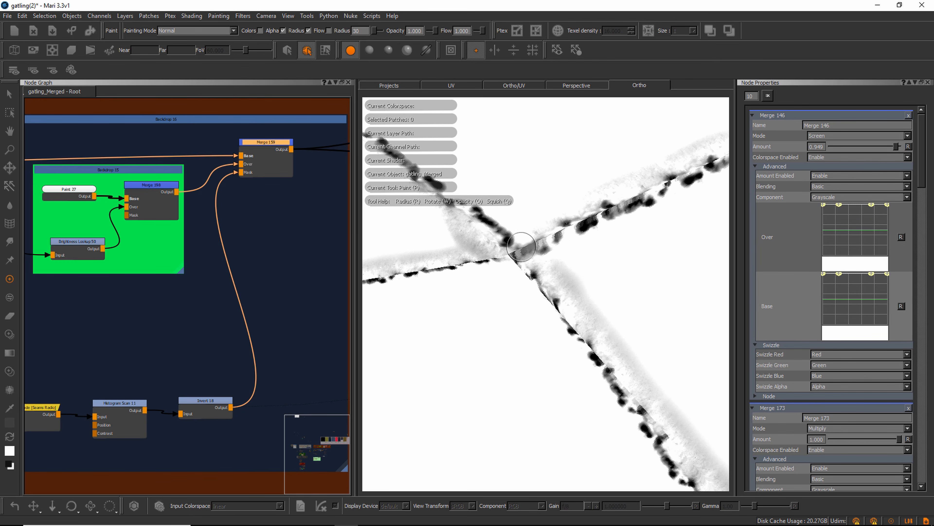
pyautogui.press('1')
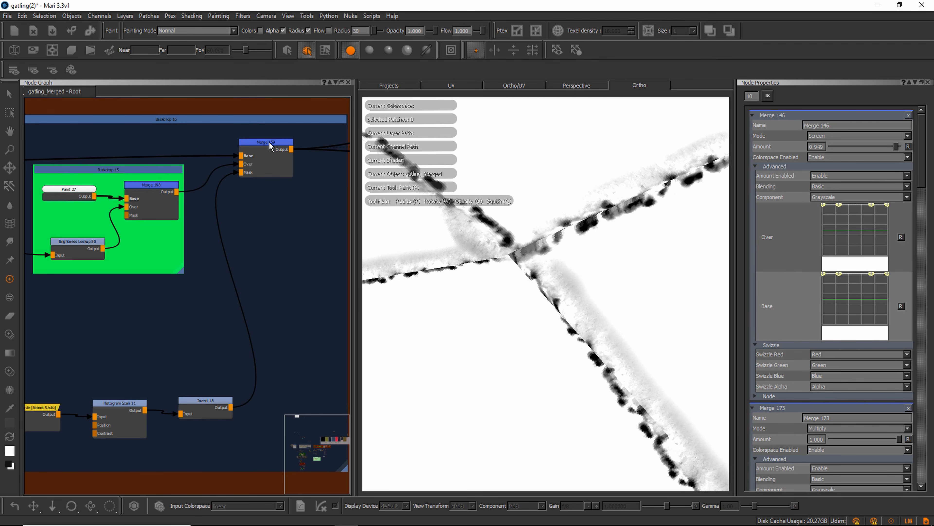
pyautogui.click(252, 144)
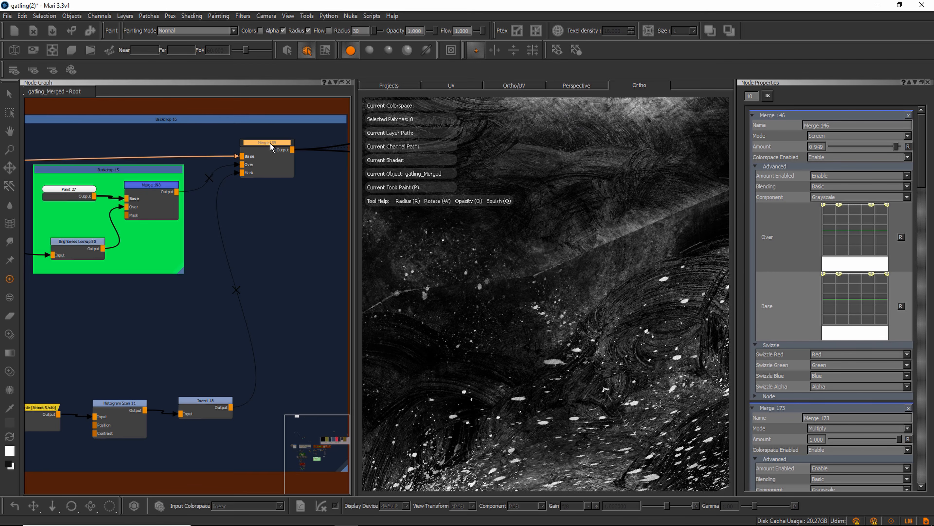
# Step: Re-enable Backdrop 16's final merge and view the dirt on the whole vehicle
pyautogui.press('d')
pyautogui.scroll(-8, 556, 275)
pyautogui.keyDown('alt'); pyautogui.moveTo(557, 275); pyautogui.dragTo(548, 310); pyautogui.keyUp('alt')
pyautogui.keyDown('alt'); pyautogui.moveTo(574, 294); pyautogui.dragTo(515, 289, button='right'); pyautogui.keyUp('alt')
pyautogui.moveTo(515, 289)
pyautogui.keyDown('alt'); pyautogui.mouseDown()
pyautogui.moveTo(585, 342)
pyautogui.moveTo(518, 285)
pyautogui.moveTo(614, 298)
pyautogui.moveTo(523, 320)
pyautogui.mouseUp(); pyautogui.keyUp('alt')
pyautogui.scroll(-5, 258, 280)
pyautogui.scroll(5, 320, 257)
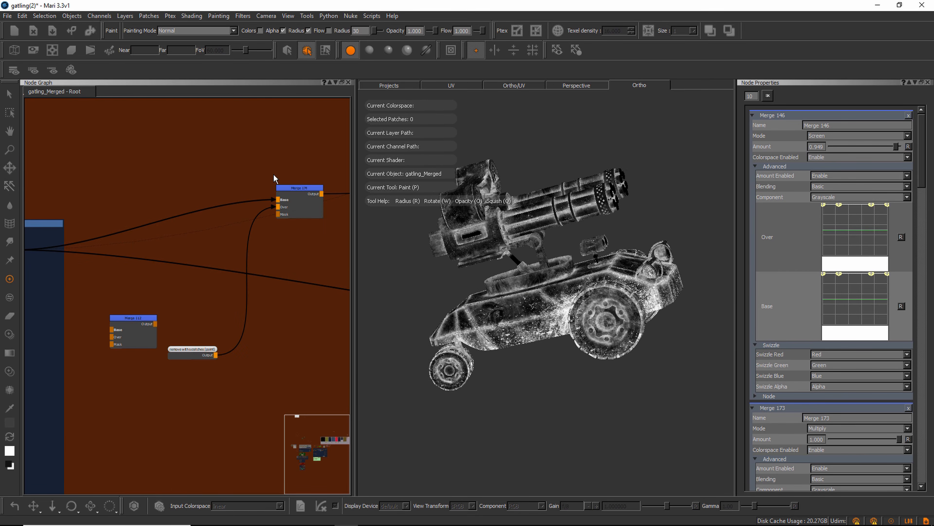
# Step: Preview the "remove with scratches" paint node and examine its scratches up close on the hull side
pyautogui.scroll(3, 275, 296)
pyautogui.press('1')
pyautogui.keyDown('alt'); pyautogui.moveTo(489, 313); pyautogui.dragTo(460, 315); pyautogui.keyUp('alt')
pyautogui.keyDown('alt'); pyautogui.moveTo(423, 324); pyautogui.dragTo(481, 340, button='right'); pyautogui.keyUp('alt')
pyautogui.moveTo(319, 135); pyautogui.dragTo(311, 149)
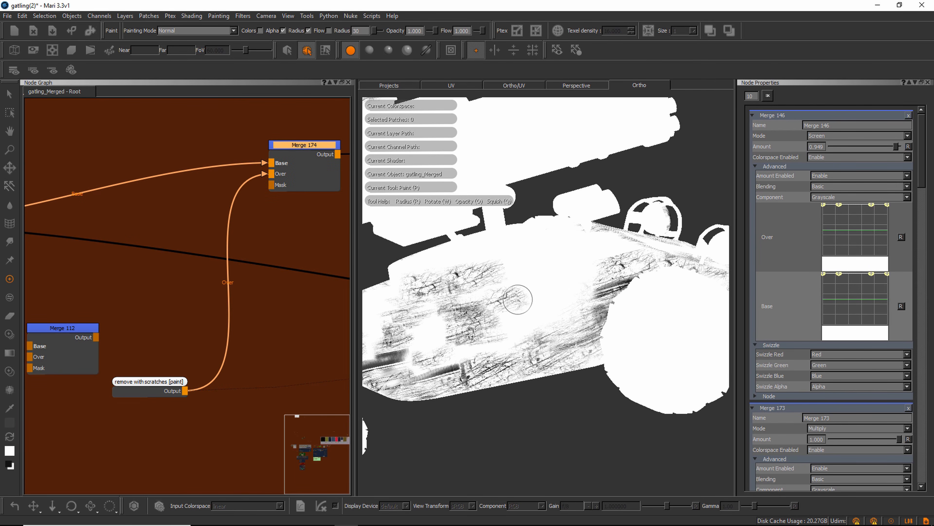
pyautogui.keyDown('alt'); pyautogui.moveTo(518, 299); pyautogui.dragTo(530, 322); pyautogui.keyUp('alt')
pyautogui.keyDown('alt'); pyautogui.moveTo(600, 331); pyautogui.dragTo(511, 276, button='right'); pyautogui.keyUp('alt')
# Step: Preview Merge 174 and toggle it off and on to compare the dirt with and without the scratches
pyautogui.moveTo(311, 145); pyautogui.dragTo(315, 154)
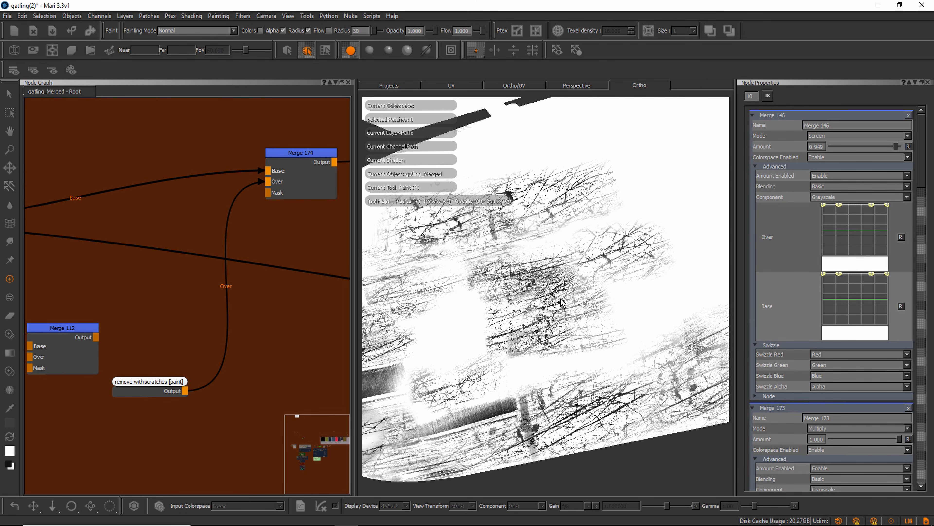
pyautogui.moveTo(326, 156); pyautogui.dragTo(321, 156)
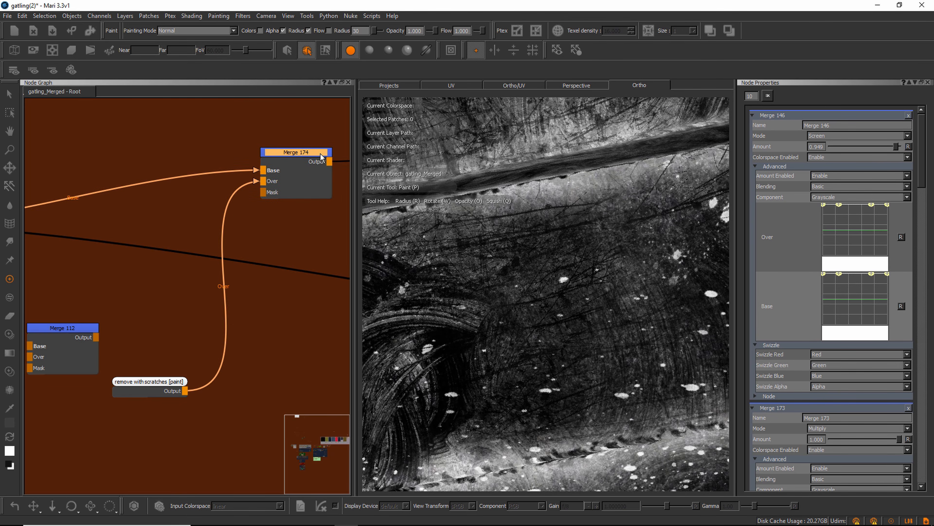
pyautogui.press('d')
pyautogui.press('d')
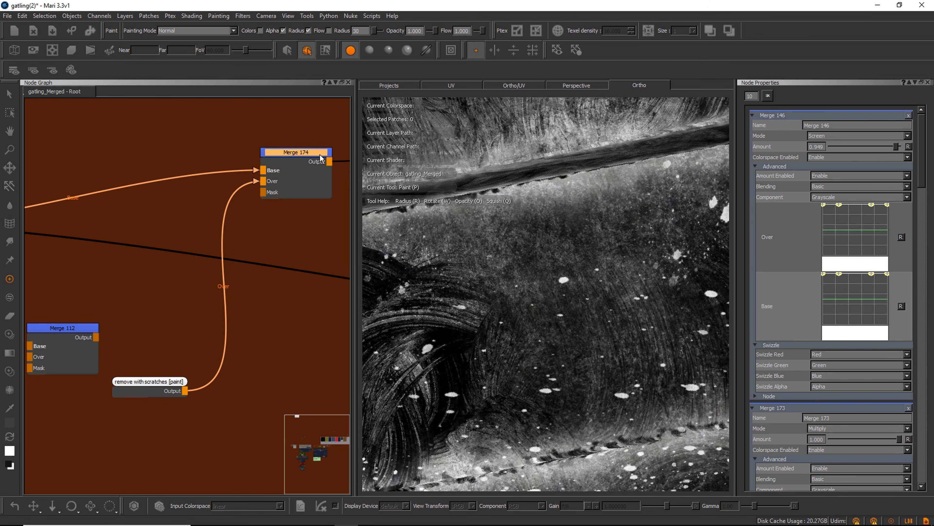
pyautogui.press('d')
pyautogui.press('d')
# Step: Preview the AddOil merge in the oil backdrop and inspect the dirt up close on the hull side
pyautogui.keyDown('alt'); pyautogui.moveTo(558, 240); pyautogui.dragTo(520, 254, button='right'); pyautogui.keyUp('alt')
pyautogui.keyDown('alt'); pyautogui.moveTo(520, 254); pyautogui.dragTo(546, 285); pyautogui.keyUp('alt')
pyautogui.keyDown('alt'); pyautogui.moveTo(547, 286); pyautogui.dragTo(478, 289, button='right'); pyautogui.keyUp('alt')
pyautogui.keyDown('alt'); pyautogui.moveTo(478, 289); pyautogui.dragTo(424, 283, button='middle'); pyautogui.keyUp('alt')
pyautogui.keyDown('alt'); pyautogui.moveTo(423, 283); pyautogui.dragTo(452, 279, button='right'); pyautogui.keyUp('alt')
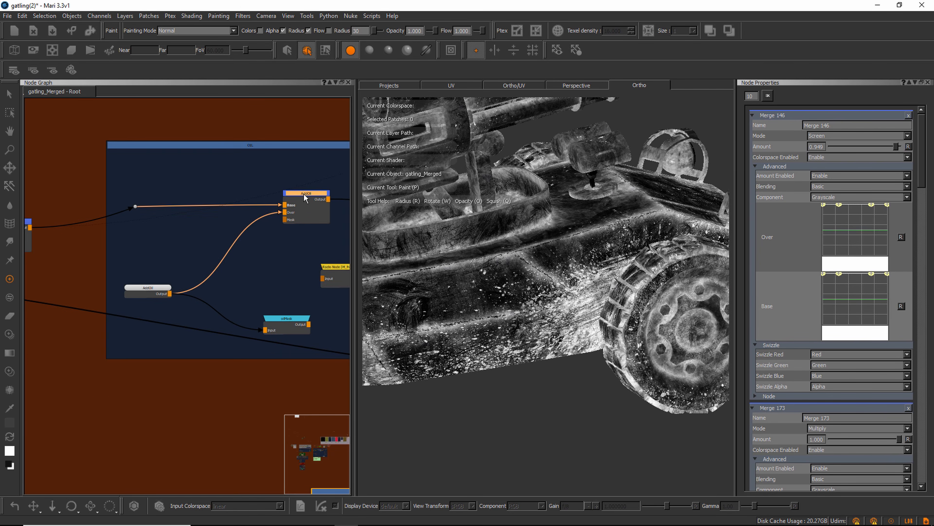
pyautogui.keyDown('alt'); pyautogui.moveTo(486, 275); pyautogui.dragTo(556, 270, button='right'); pyautogui.keyUp('alt')
pyautogui.keyDown('alt'); pyautogui.moveTo(437, 225); pyautogui.dragTo(537, 244, button='middle'); pyautogui.keyUp('alt')
pyautogui.keyDown('alt'); pyautogui.moveTo(538, 244); pyautogui.dragTo(520, 244, button='right'); pyautogui.keyUp('alt')
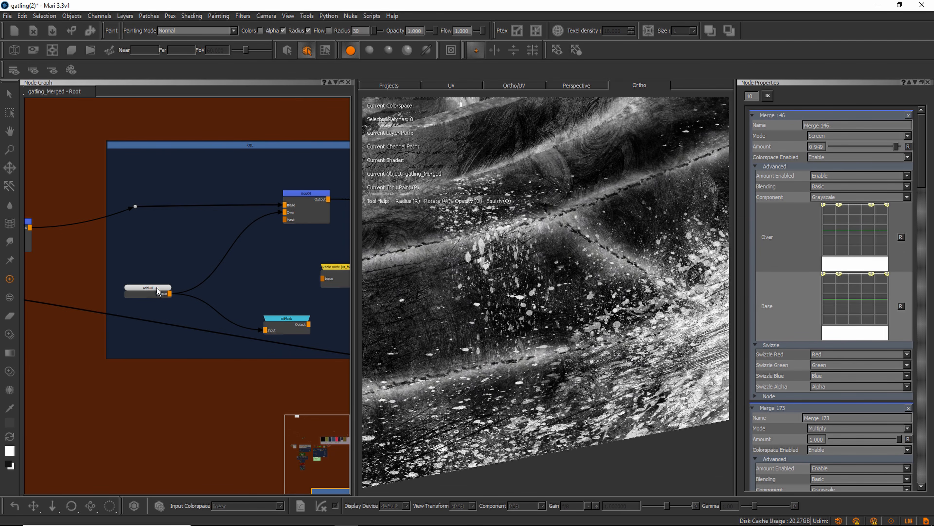
# Step: Preview the AddOil paint node's splatters and check the oilMask node it feeds
pyautogui.moveTo(160, 291); pyautogui.dragTo(152, 281)
pyautogui.moveTo(283, 320); pyautogui.dragTo(282, 323)
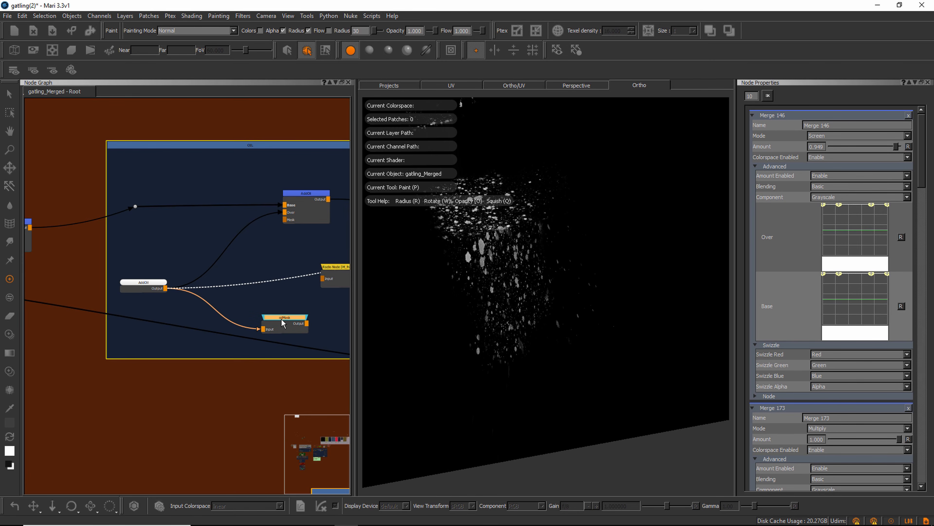
pyautogui.moveTo(282, 322); pyautogui.dragTo(281, 319)
pyautogui.click(145, 285)
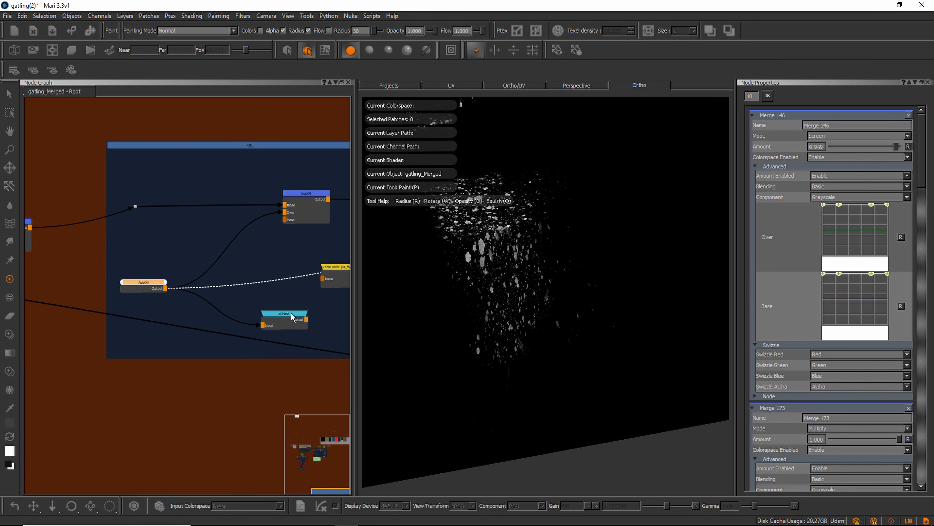
pyautogui.scroll(4, 485, 252)
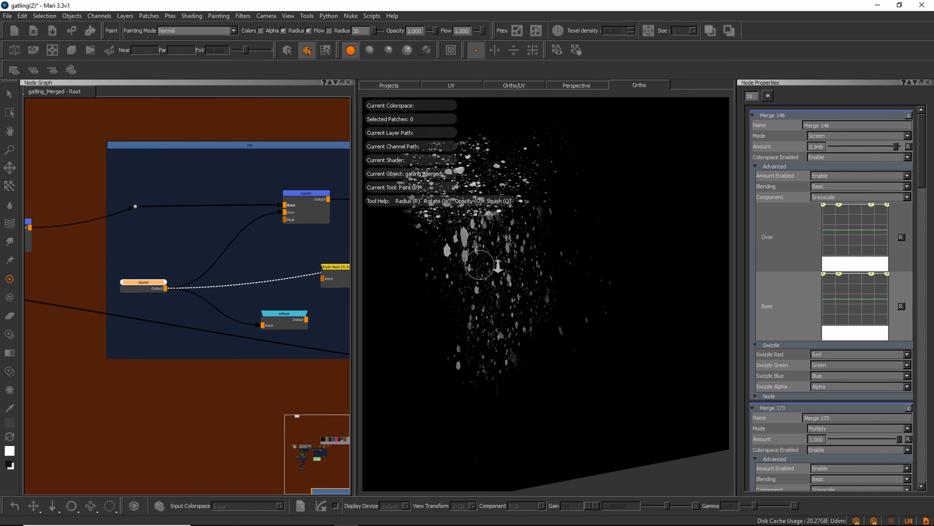
pyautogui.click(287, 315)
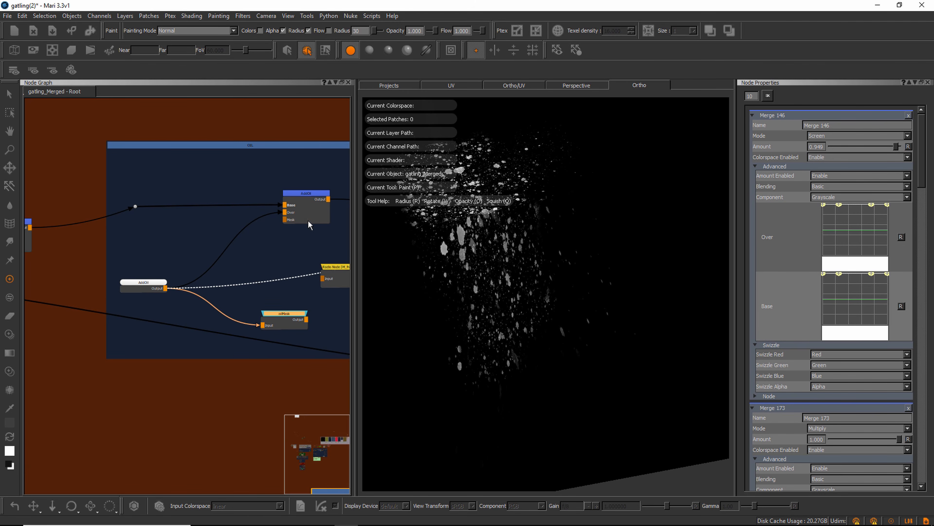
# Step: Return the preview to the AddOil merge and examine the splatters within the full dirt from several angles
pyautogui.click(305, 194)
pyautogui.press('1')
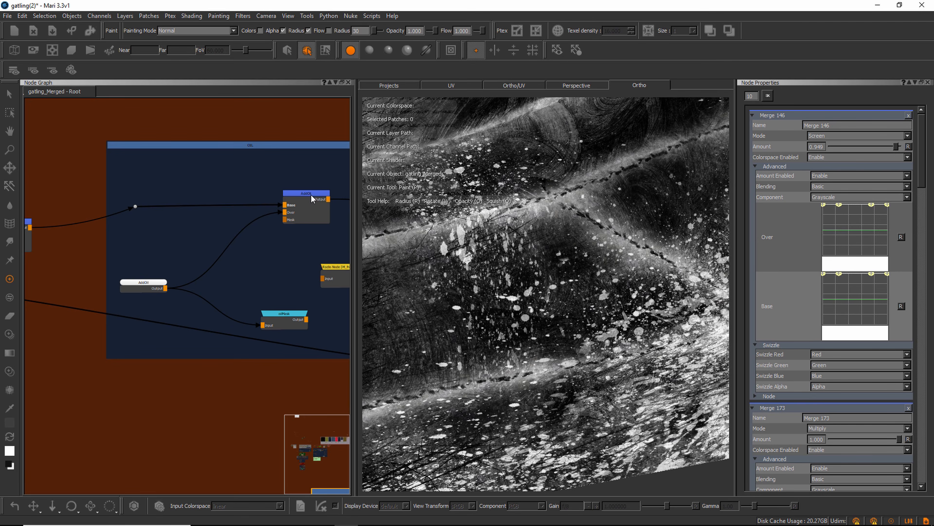
pyautogui.keyDown('alt'); pyautogui.moveTo(536, 232); pyautogui.dragTo(491, 271, button='right'); pyautogui.keyUp('alt')
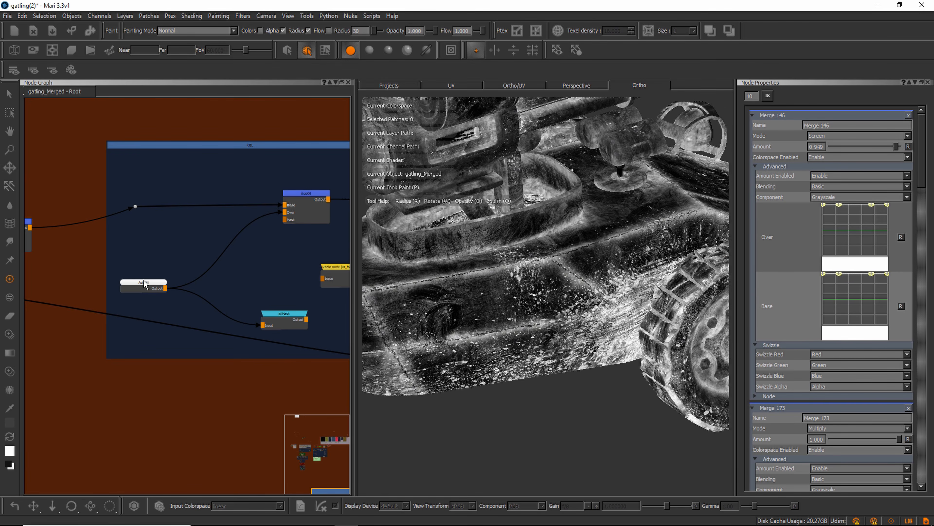
pyautogui.moveTo(522, 284)
pyautogui.keyDown('alt'); pyautogui.mouseDown()
pyautogui.moveTo(482, 305)
pyautogui.moveTo(517, 265)
pyautogui.mouseUp(); pyautogui.keyUp('alt')
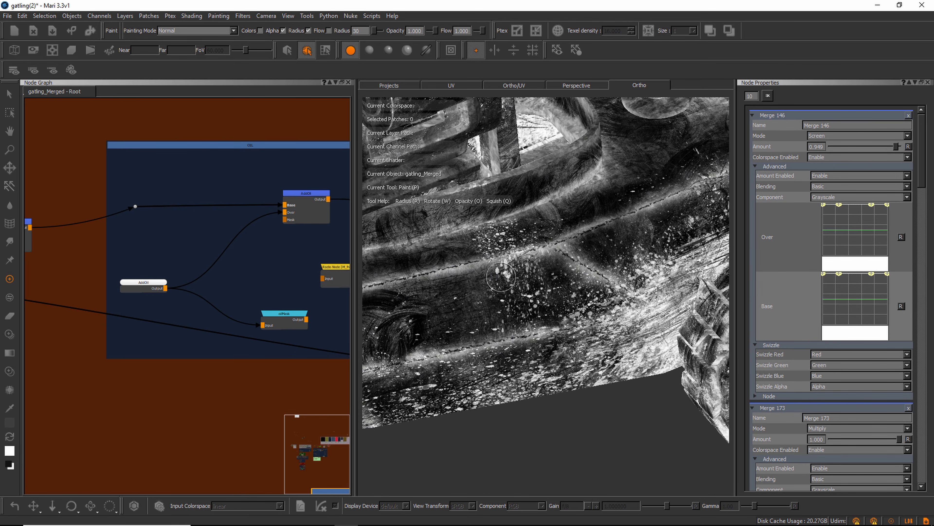
# Step: Select Brightness Lookup 41 after the AddOil merge and inspect the dirt along the hull side
pyautogui.moveTo(292, 268); pyautogui.dragTo(177, 283, button='middle')
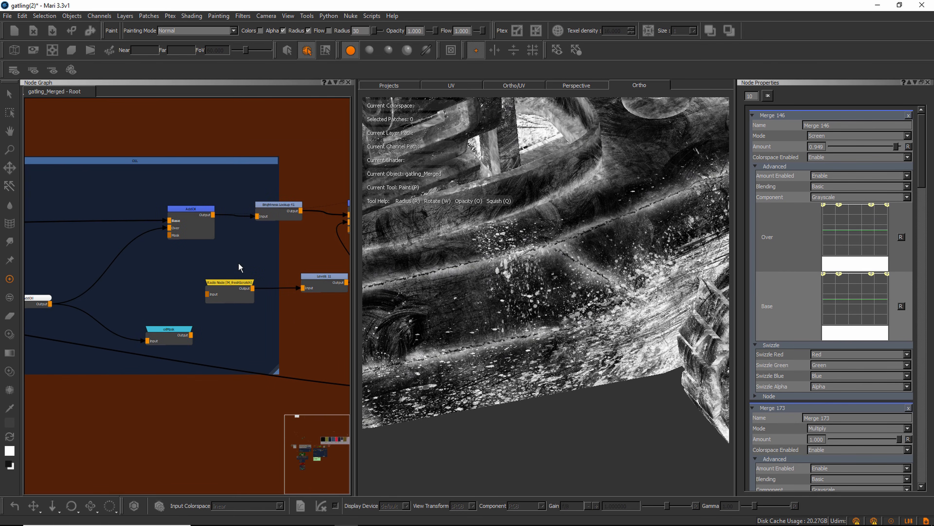
pyautogui.moveTo(281, 204); pyautogui.dragTo(282, 206)
pyautogui.keyDown('alt'); pyautogui.moveTo(515, 225); pyautogui.dragTo(480, 234, button='right'); pyautogui.keyUp('alt')
pyautogui.keyDown('alt'); pyautogui.moveTo(480, 233); pyautogui.dragTo(439, 246); pyautogui.keyUp('alt')
pyautogui.keyDown('alt'); pyautogui.moveTo(440, 246); pyautogui.dragTo(473, 258, button='middle'); pyautogui.keyUp('alt')
pyautogui.keyDown('alt'); pyautogui.moveTo(473, 258); pyautogui.dragTo(495, 254, button='right'); pyautogui.keyUp('alt')
# Step: Select the merge that combines Brightness Lookup 41 with Levels 11 and examine its dirt on the vehicle
pyautogui.moveTo(231, 283); pyautogui.dragTo(170, 288, button='middle')
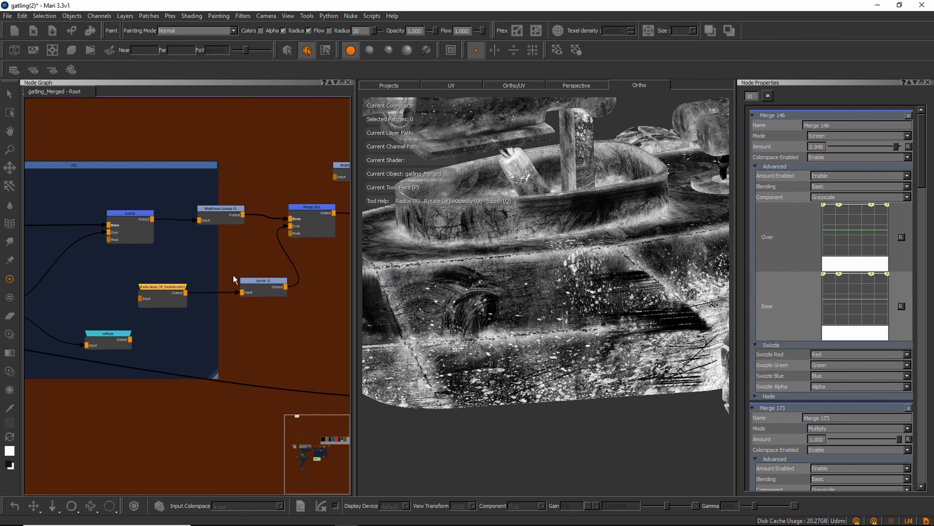
pyautogui.click(316, 209)
pyautogui.press('a')
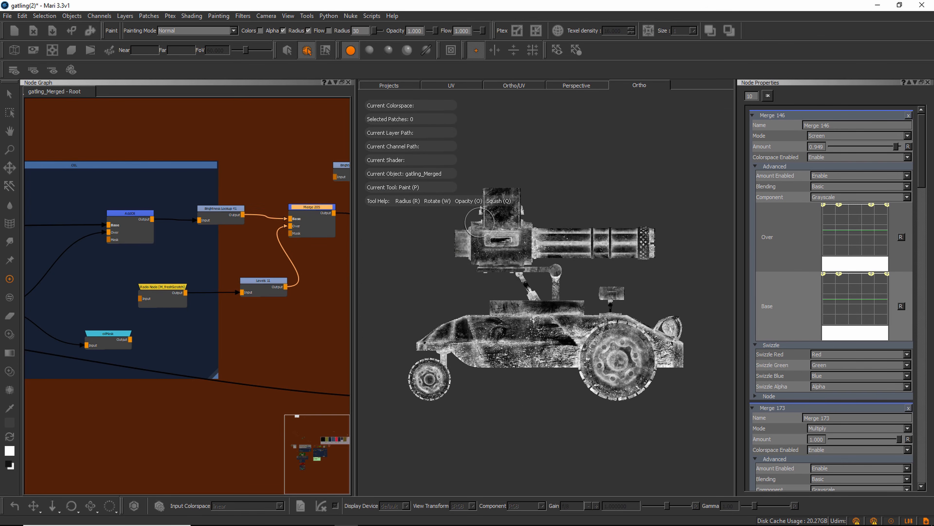
pyautogui.keyDown('alt'); pyautogui.moveTo(549, 298); pyautogui.dragTo(572, 314); pyautogui.keyUp('alt')
pyautogui.moveTo(572, 314)
pyautogui.keyDown('alt'); pyautogui.mouseDown(button='right')
pyautogui.moveTo(582, 312)
pyautogui.moveTo(578, 323)
pyautogui.mouseUp(button='right'); pyautogui.keyUp('alt')
pyautogui.keyDown('alt'); pyautogui.moveTo(577, 324); pyautogui.dragTo(585, 235, button='middle'); pyautogui.keyUp('alt')
pyautogui.keyDown('alt'); pyautogui.moveTo(585, 236); pyautogui.dragTo(547, 257); pyautogui.keyUp('alt')
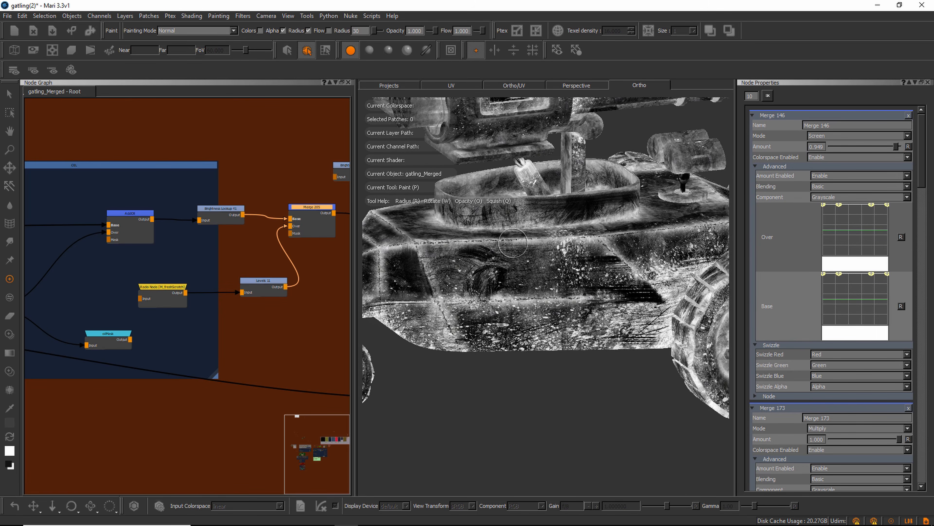
# Step: Toggle the merge after Brightness Lookup 41 off and on and inspect the scratches near the rear wheel
pyautogui.moveTo(322, 215); pyautogui.dragTo(324, 212)
pyautogui.press('d')
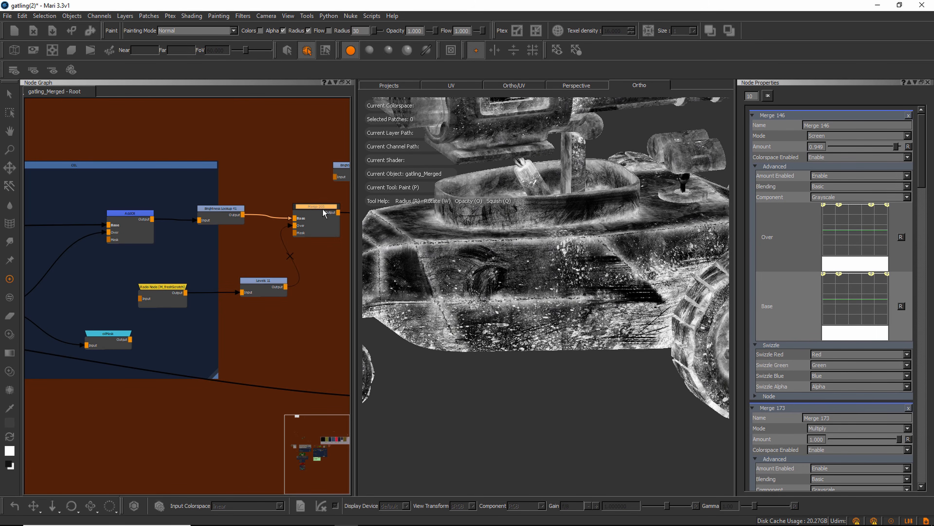
pyautogui.press('d')
pyautogui.keyDown('alt'); pyautogui.moveTo(623, 296); pyautogui.dragTo(606, 278); pyautogui.keyUp('alt')
pyautogui.keyDown('alt'); pyautogui.moveTo(605, 277); pyautogui.dragTo(625, 282, button='right'); pyautogui.keyUp('alt')
pyautogui.keyDown('alt'); pyautogui.moveTo(626, 281); pyautogui.dragTo(537, 259, button='middle'); pyautogui.keyUp('alt')
pyautogui.keyDown('alt'); pyautogui.moveTo(537, 259); pyautogui.dragTo(570, 267, button='right'); pyautogui.keyUp('alt')
pyautogui.keyDown('alt'); pyautogui.moveTo(569, 267); pyautogui.dragTo(555, 264); pyautogui.keyUp('alt')
# Step: Preview the M_freshScratch radio node and check the Levels 11 node that adjusts it
pyautogui.click(171, 288)
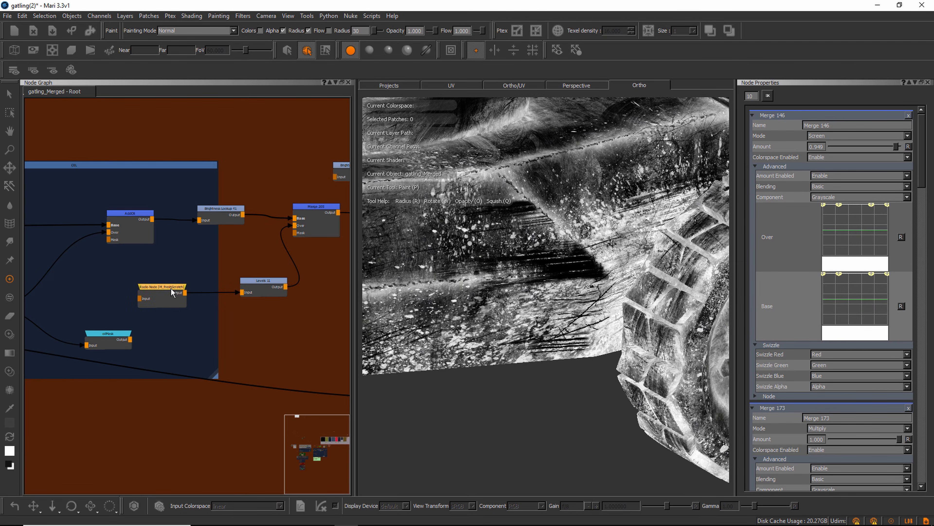
pyautogui.keyDown('alt'); pyautogui.moveTo(426, 288); pyautogui.dragTo(537, 287); pyautogui.keyUp('alt')
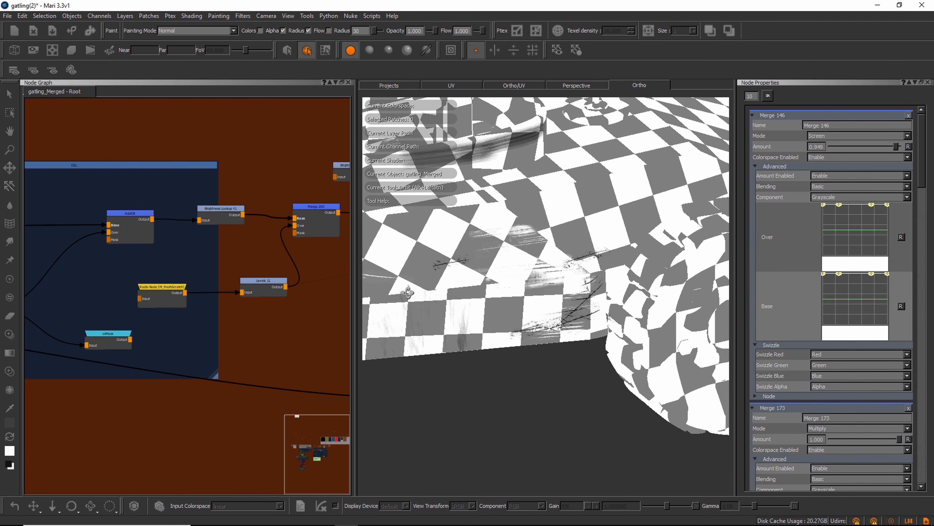
pyautogui.moveTo(162, 289); pyautogui.dragTo(162, 288)
pyautogui.scroll(3, 163, 289)
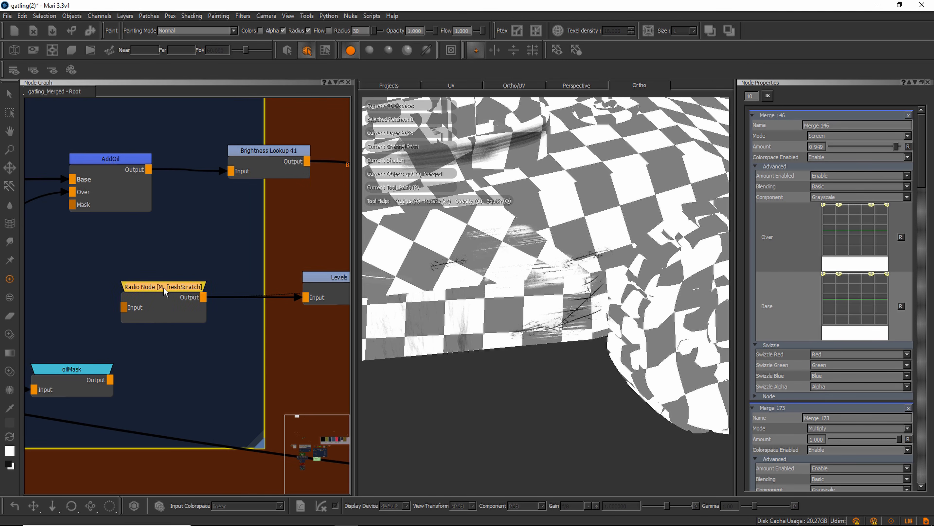
pyautogui.scroll(-3, 164, 289)
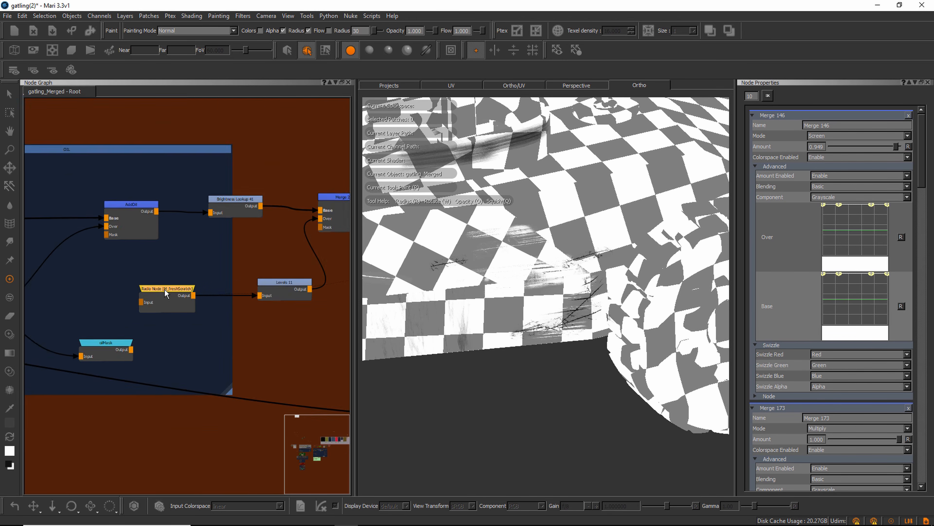
pyautogui.scroll(2, 175, 289)
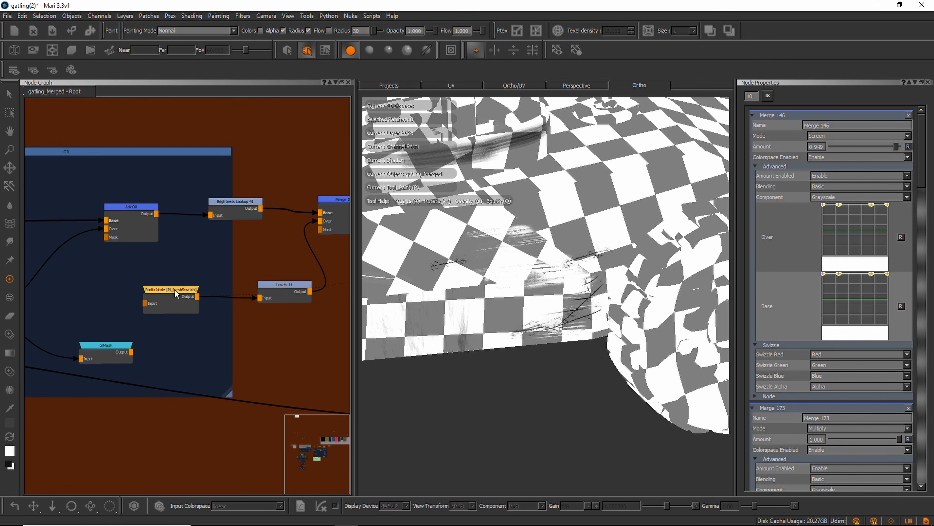
pyautogui.moveTo(167, 291); pyautogui.dragTo(170, 294)
pyautogui.moveTo(282, 291); pyautogui.dragTo(279, 291)
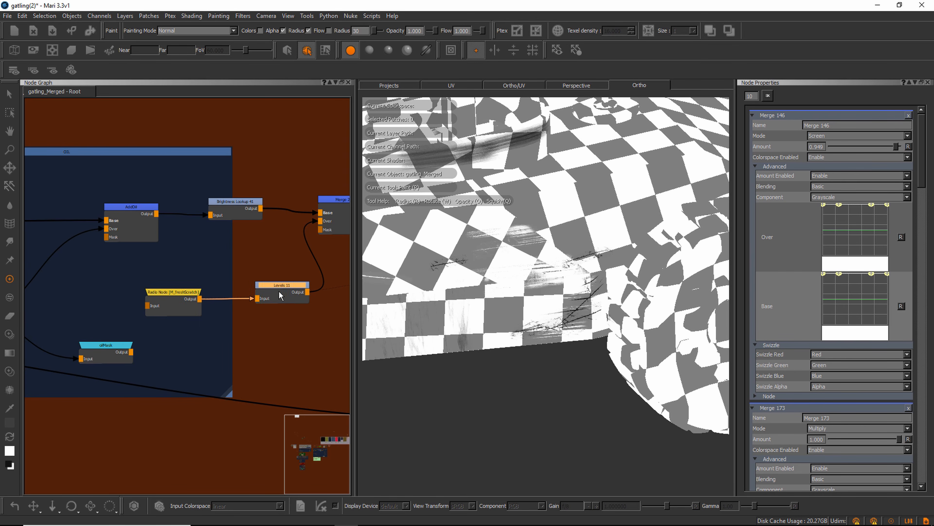
# Step: Preview the bake point that follows the fresh-scratch merge and inspect the combined dirt mask
pyautogui.scroll(-1, 260, 253)
pyautogui.moveTo(215, 279); pyautogui.dragTo(54, 327, button='middle')
pyautogui.click(257, 254)
pyautogui.press('1')
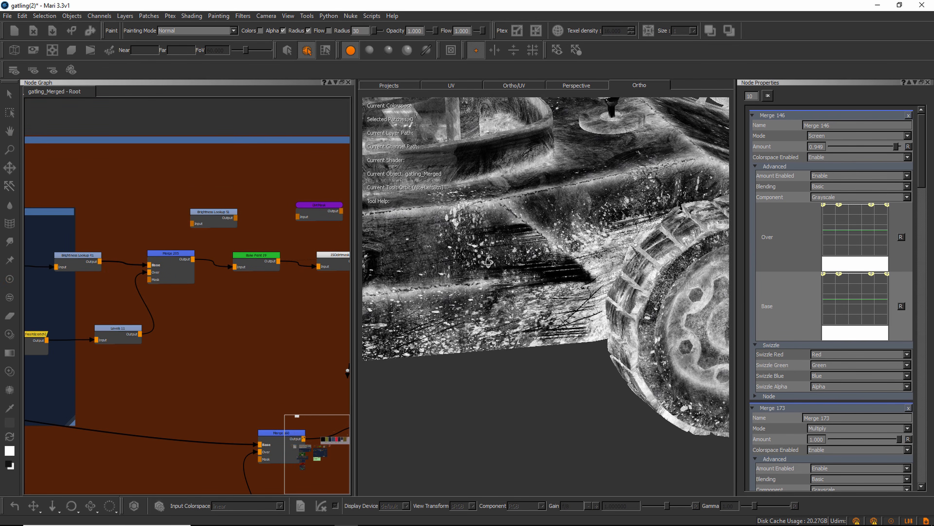
pyautogui.moveTo(260, 257); pyautogui.dragTo(259, 254)
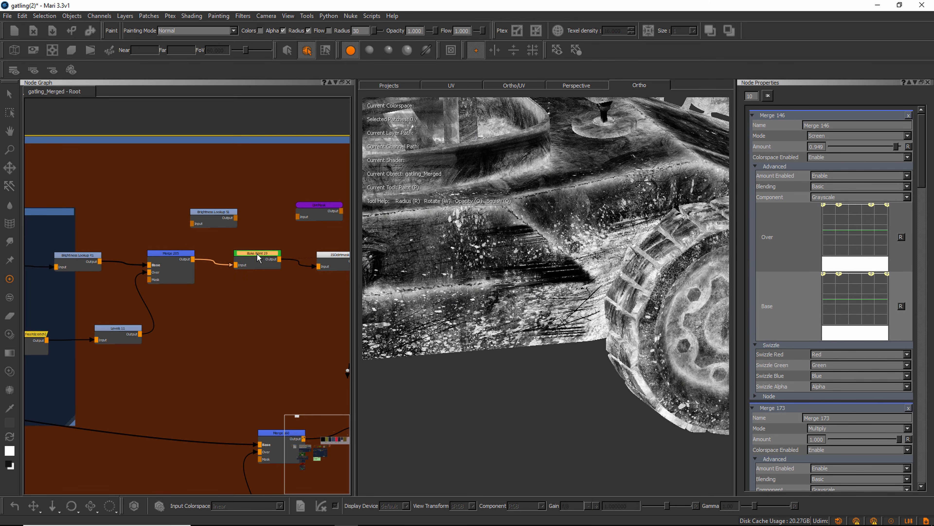
pyautogui.moveTo(256, 253); pyautogui.dragTo(261, 254)
# Step: Trace the bake point's output into the ISOdirtmask node and view the dirt mask on the vehicle
pyautogui.moveTo(319, 288); pyautogui.dragTo(248, 303, button='middle')
pyautogui.moveTo(186, 272); pyautogui.dragTo(185, 272)
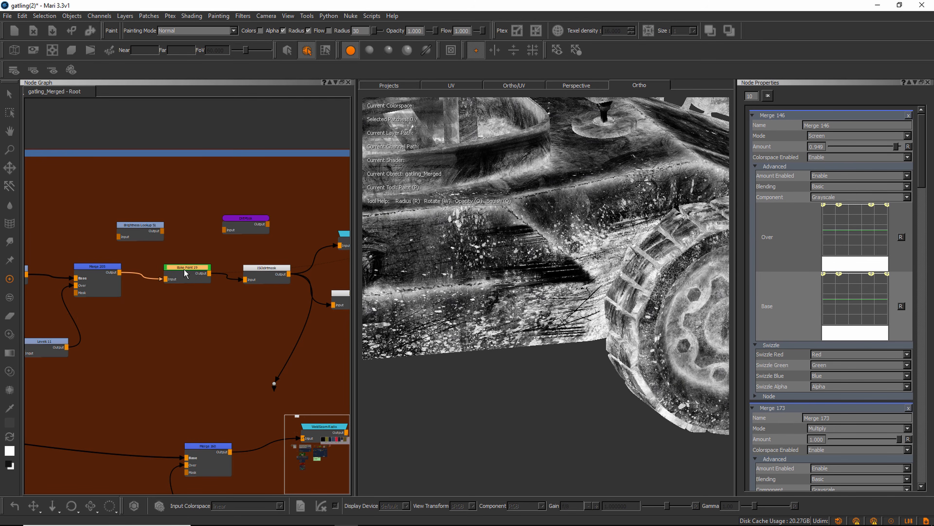
pyautogui.click(268, 271)
pyautogui.click(196, 272)
pyautogui.moveTo(223, 281); pyautogui.dragTo(244, 281, button='middle')
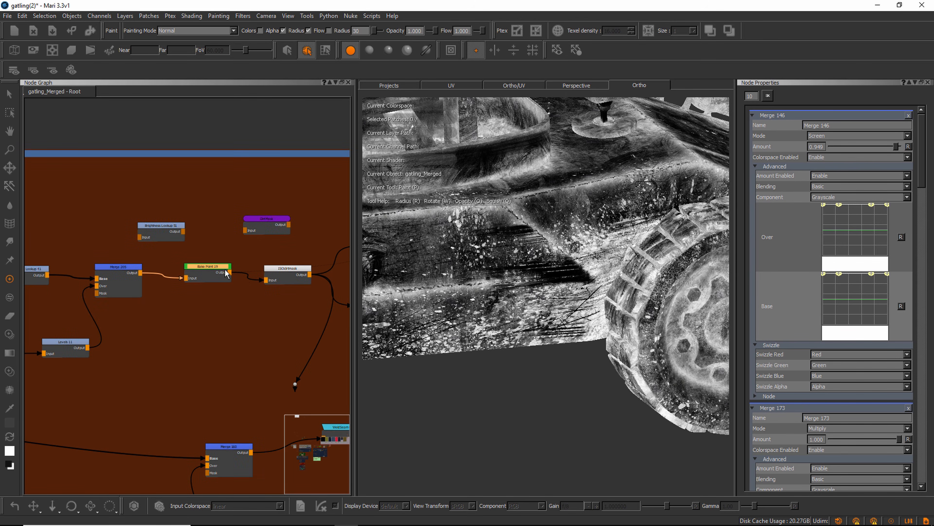
pyautogui.scroll(1, 226, 273)
pyautogui.moveTo(205, 269); pyautogui.dragTo(207, 271)
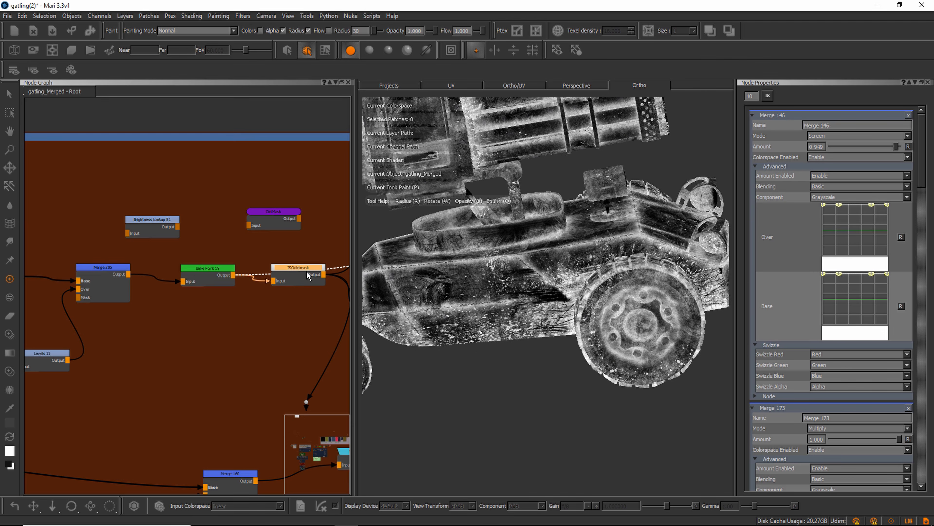
pyautogui.click(305, 269)
pyautogui.click(303, 272)
# Step: Survey the material, masks and Dirtmask backdrops, and select a merge in the large blue backdrop below Dirtmask
pyautogui.scroll(-10, 305, 272)
pyautogui.moveTo(267, 203); pyautogui.dragTo(105, 270, button='middle')
pyautogui.moveTo(257, 276); pyautogui.dragTo(75, 265, button='middle')
pyautogui.scroll(6, 279, 314)
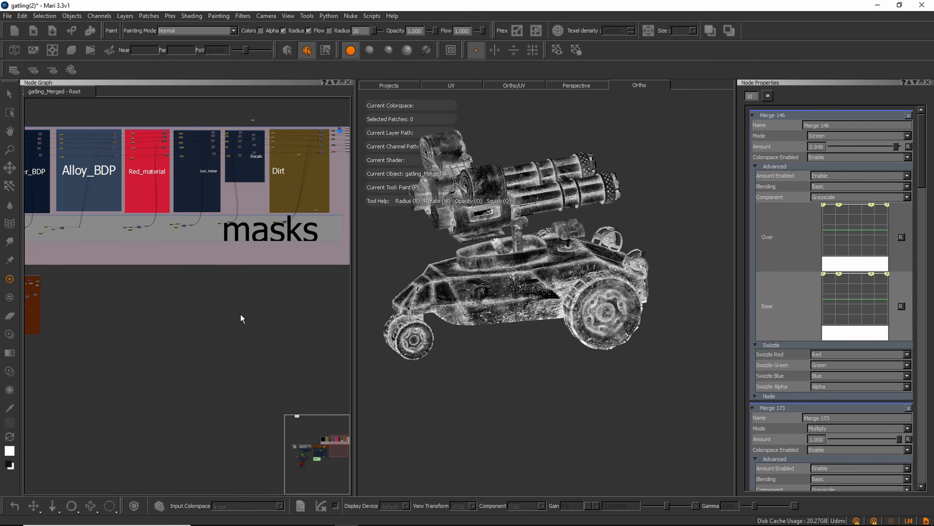
pyautogui.scroll(-2, 250, 305)
pyautogui.scroll(-1, 179, 336)
pyautogui.moveTo(200, 336); pyautogui.dragTo(348, 327, button='middle')
pyautogui.moveTo(236, 336); pyautogui.dragTo(253, 333, button='middle')
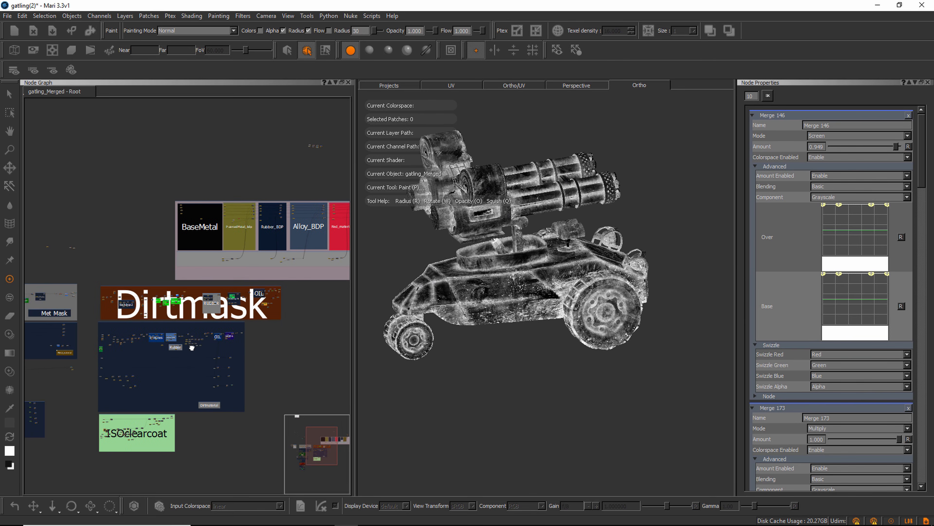
pyautogui.moveTo(188, 349); pyautogui.dragTo(212, 340, button='middle')
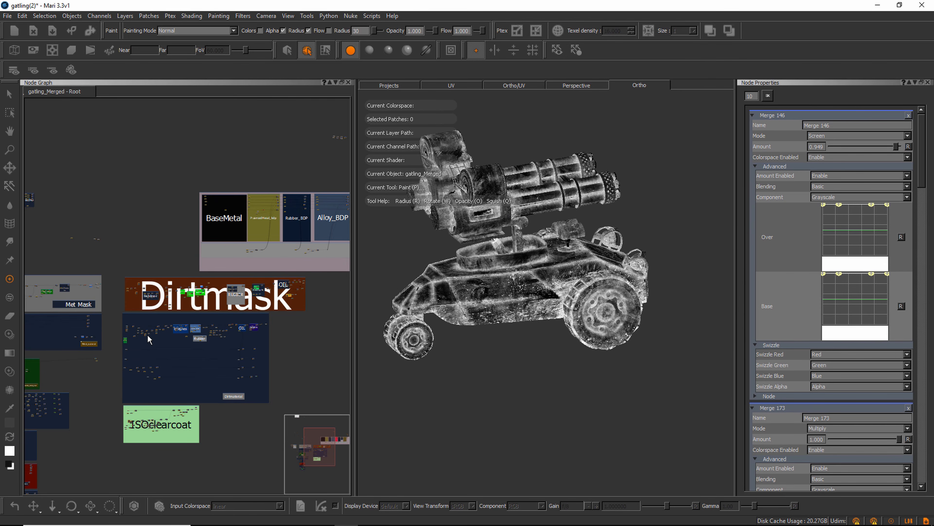
pyautogui.scroll(8, 139, 346)
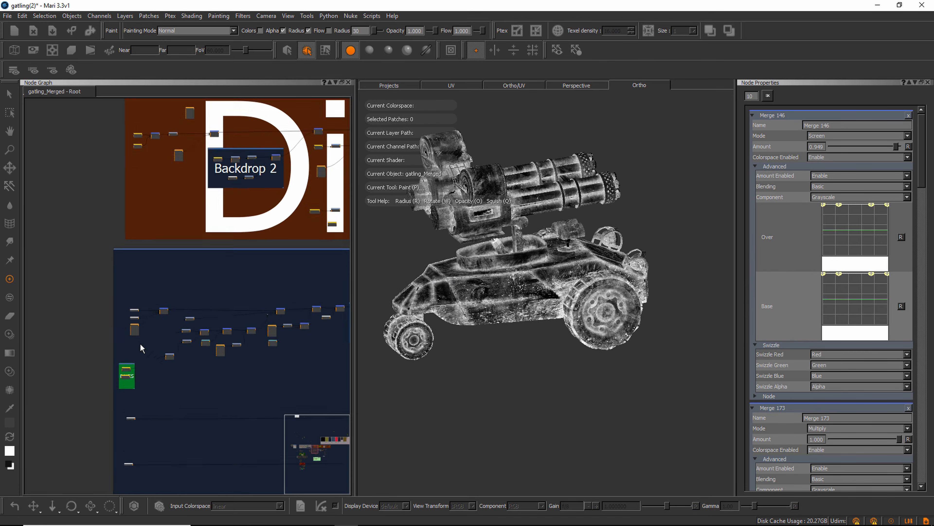
pyautogui.moveTo(122, 240); pyautogui.dragTo(118, 238)
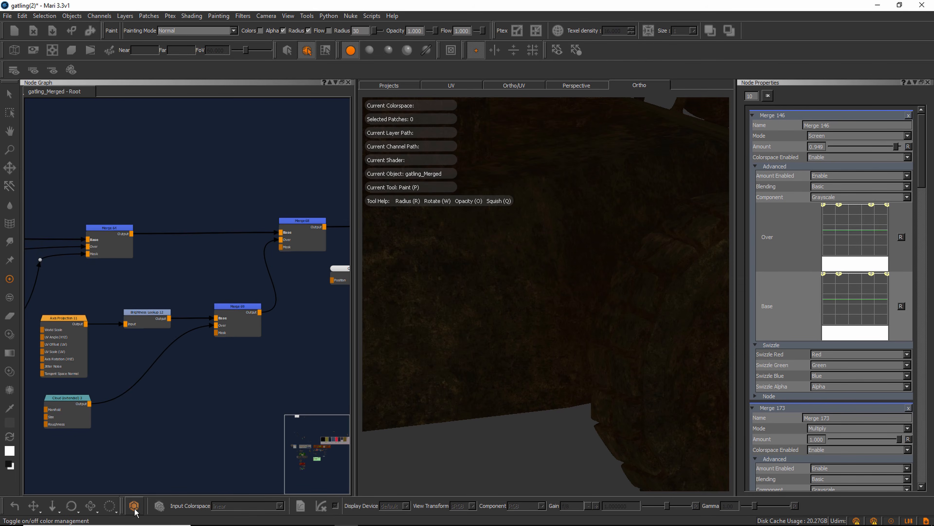
# Step: Turn on color management and inspect the dirt material on the vehicle from several angles
pyautogui.click(134, 505)
pyautogui.keyDown('alt'); pyautogui.moveTo(541, 329); pyautogui.dragTo(457, 363, button='right'); pyautogui.keyUp('alt')
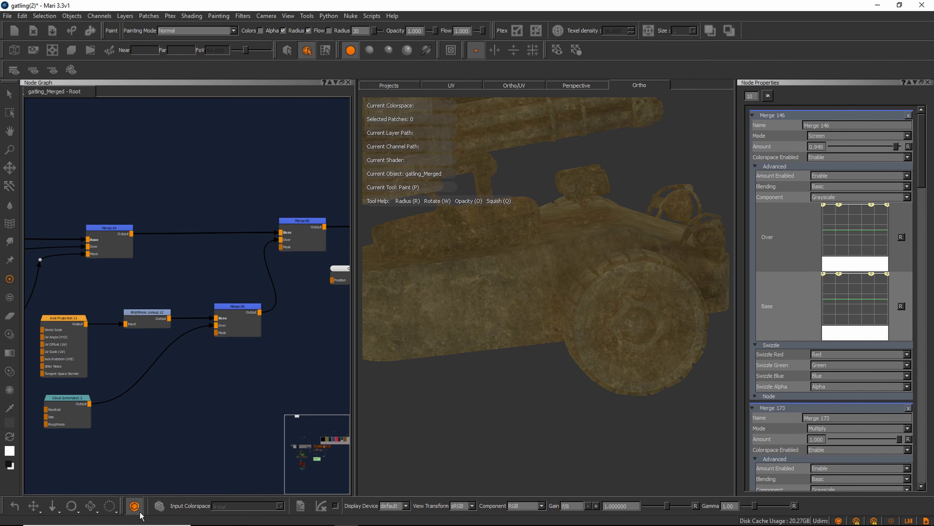
pyautogui.keyDown('alt'); pyautogui.moveTo(444, 357); pyautogui.dragTo(490, 337); pyautogui.keyUp('alt')
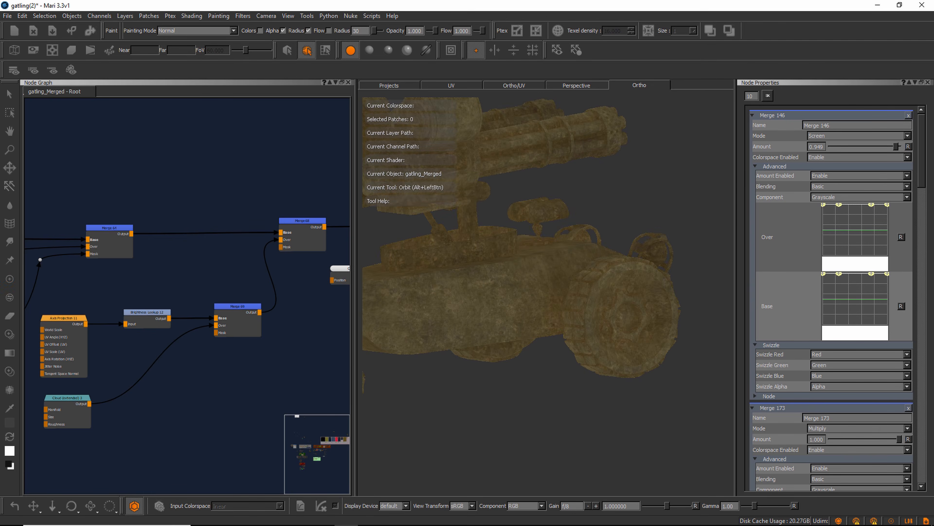
pyautogui.keyDown('alt'); pyautogui.moveTo(411, 313); pyautogui.dragTo(428, 278); pyautogui.keyUp('alt')
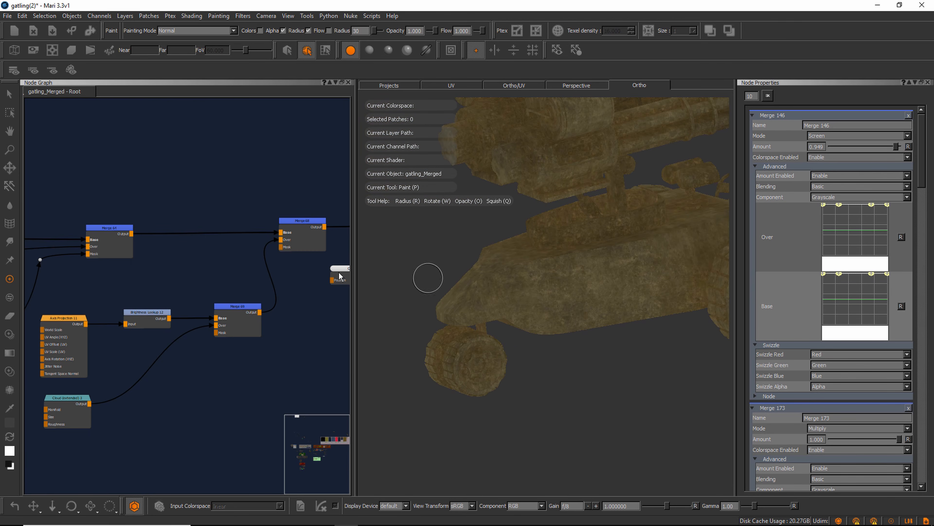
# Step: Trace the dirt material back to its first color node and preview that node and the merge it feeds
pyautogui.moveTo(77, 268); pyautogui.dragTo(315, 245, button='middle')
pyautogui.moveTo(110, 259); pyautogui.dragTo(327, 247, button='middle')
pyautogui.scroll(-2, 158, 255)
pyautogui.moveTo(108, 233); pyautogui.dragTo(306, 227, button='middle')
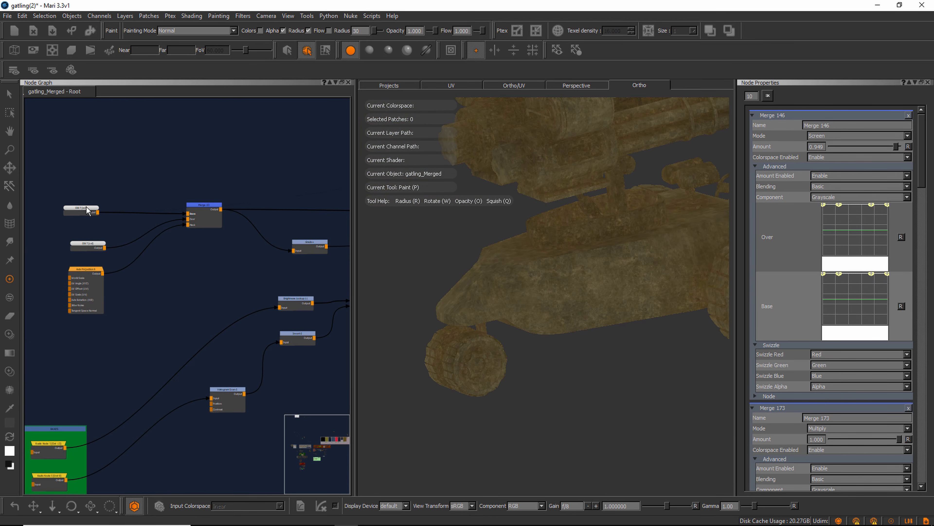
pyautogui.press('v')
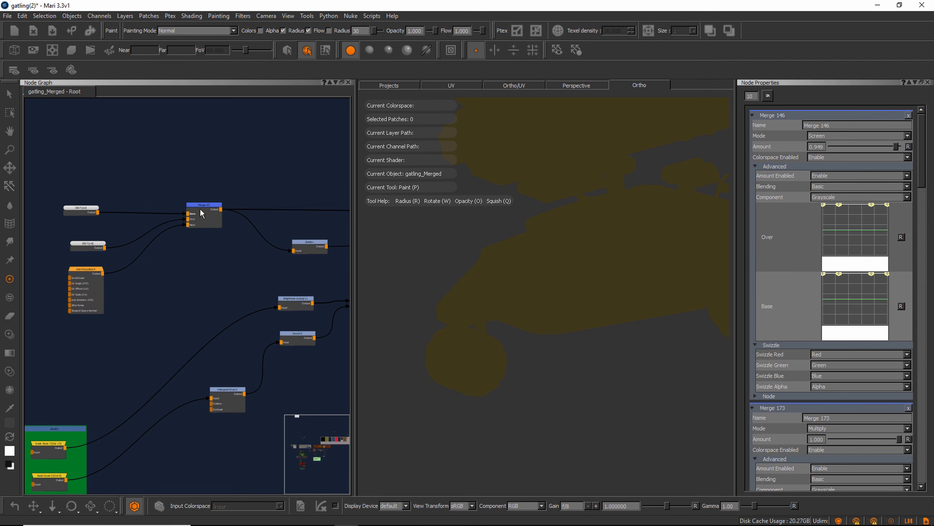
pyautogui.press('v')
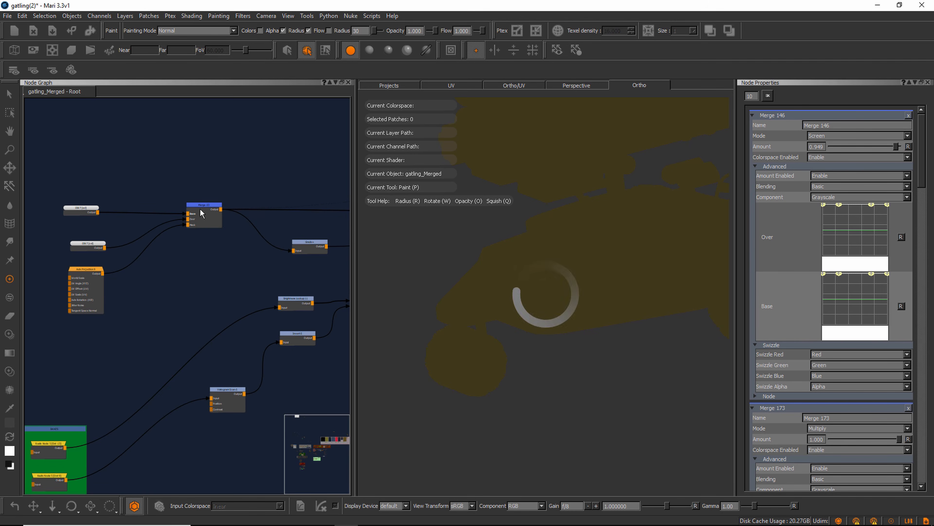
# Step: Follow the dirt chain forward through its following merges, previewing the layered result on the whole vehicle
pyautogui.moveTo(162, 188); pyautogui.dragTo(139, 199, button='middle')
pyautogui.moveTo(263, 200); pyautogui.dragTo(133, 206, button='middle')
pyautogui.moveTo(201, 204); pyautogui.dragTo(125, 208, button='middle')
pyautogui.moveTo(234, 206); pyautogui.dragTo(126, 211, button='middle')
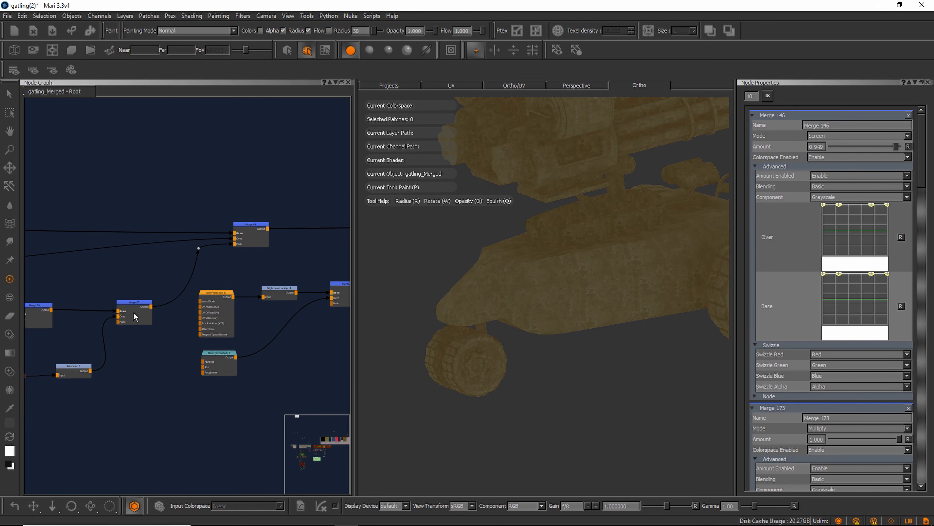
pyautogui.keyDown('alt'); pyautogui.moveTo(611, 264); pyautogui.dragTo(595, 263, button='right'); pyautogui.keyUp('alt')
pyautogui.keyDown('alt'); pyautogui.moveTo(595, 262); pyautogui.dragTo(582, 260); pyautogui.keyUp('alt')
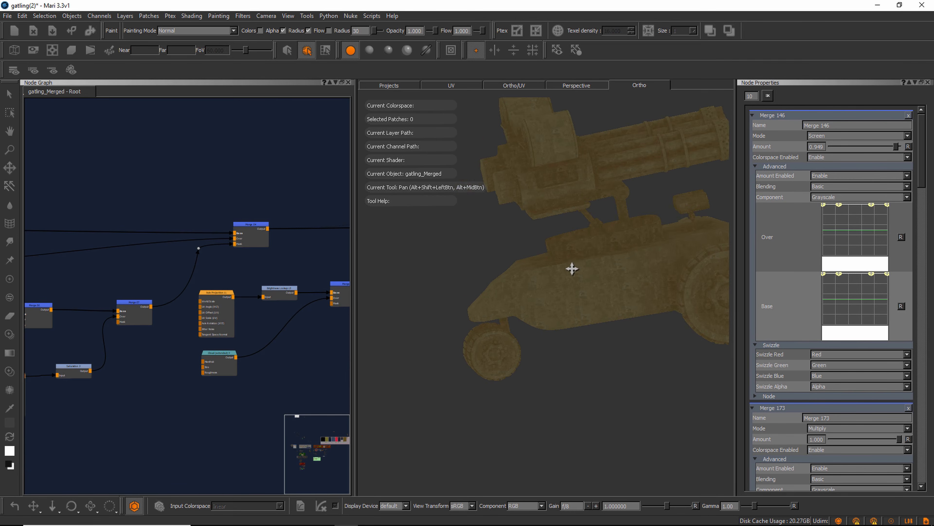
pyautogui.keyDown('alt'); pyautogui.moveTo(582, 260); pyautogui.dragTo(517, 310, button='middle'); pyautogui.keyUp('alt')
pyautogui.moveTo(292, 276); pyautogui.dragTo(263, 279, button='middle')
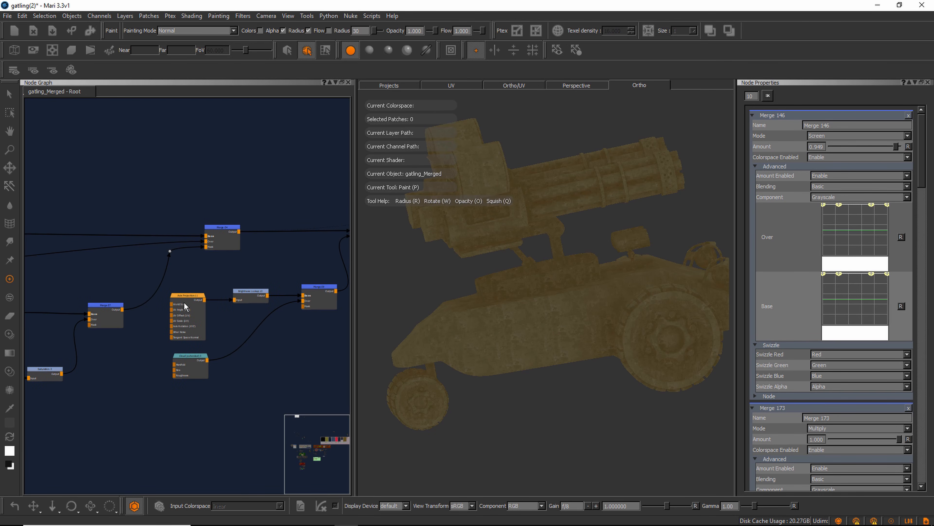
# Step: Examine the axis projection and cloud branch, and preview Merge 68, which overlays it on the dirt
pyautogui.scroll(5, 196, 358)
pyautogui.scroll(-6, 235, 314)
pyautogui.moveTo(235, 314); pyautogui.dragTo(140, 309, button='middle')
pyautogui.scroll(1, 252, 250)
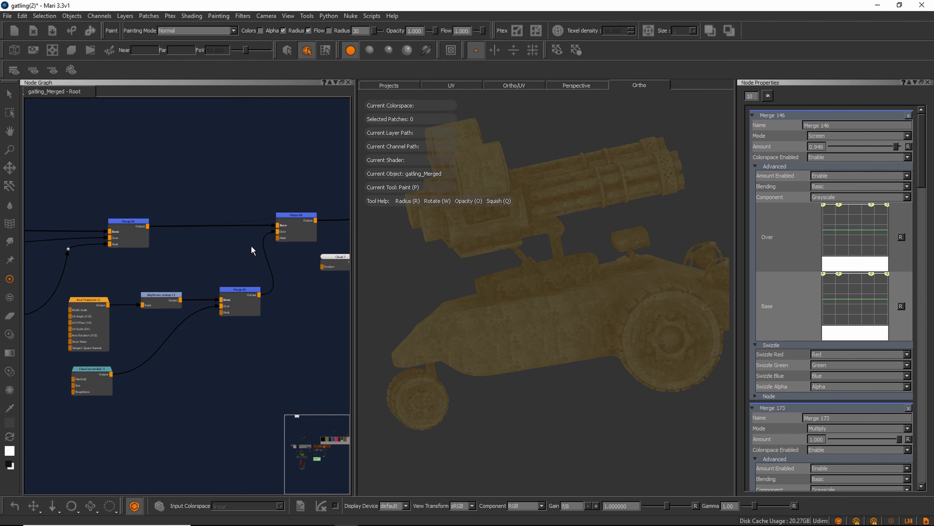
pyautogui.click(299, 215)
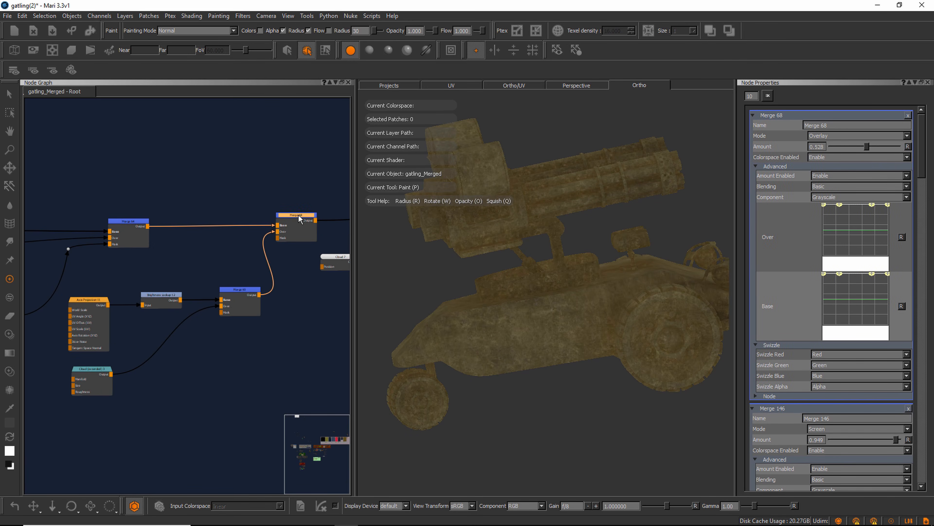
pyautogui.moveTo(299, 214); pyautogui.dragTo(298, 215)
pyautogui.keyDown('alt'); pyautogui.moveTo(523, 308); pyautogui.dragTo(533, 324); pyautogui.keyUp('alt')
pyautogui.keyDown('alt'); pyautogui.moveTo(532, 324); pyautogui.dragTo(529, 330, button='right'); pyautogui.keyUp('alt')
# Step: Preview the Cloud 7 node, and open Merge 171 to check how the cloud is blended into the dirt
pyautogui.moveTo(303, 315); pyautogui.dragTo(186, 331, button='middle')
pyautogui.moveTo(220, 273); pyautogui.dragTo(209, 274)
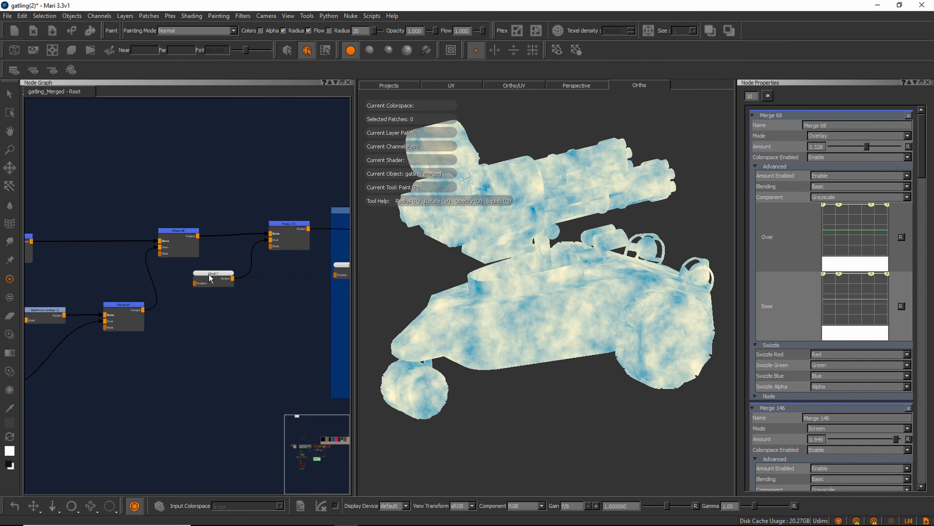
pyautogui.moveTo(290, 222); pyautogui.dragTo(291, 226)
pyautogui.doubleClick(291, 226)
pyautogui.keyDown('alt'); pyautogui.moveTo(503, 283); pyautogui.dragTo(516, 287); pyautogui.keyUp('alt')
pyautogui.keyDown('alt'); pyautogui.moveTo(517, 286); pyautogui.dragTo(555, 304, button='right'); pyautogui.keyUp('alt')
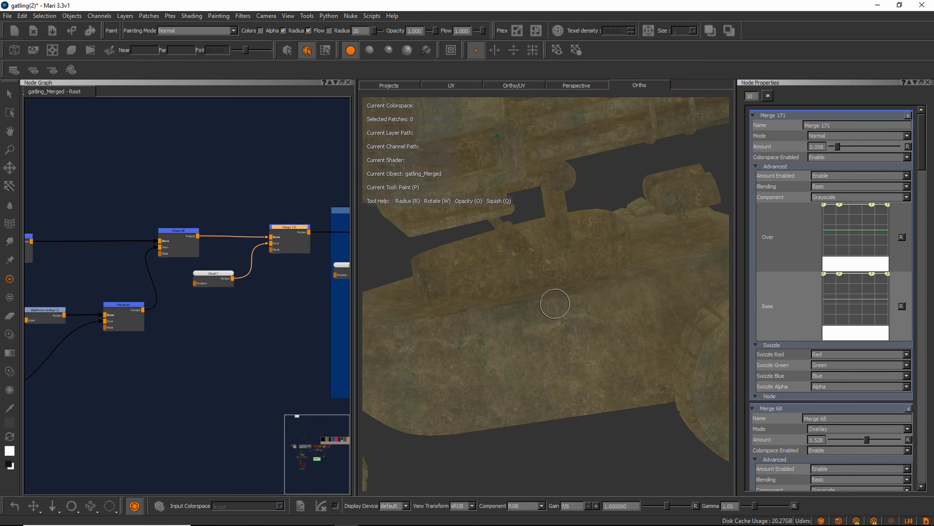
# Step: Inspect the Merge 171 result around the vehicle, and toggle the node off and on to compare its effect
pyautogui.keyDown('alt'); pyautogui.moveTo(554, 305); pyautogui.dragTo(511, 284); pyautogui.keyUp('alt')
pyautogui.keyDown('alt'); pyautogui.moveTo(511, 284); pyautogui.dragTo(513, 305, button='right'); pyautogui.keyUp('alt')
pyautogui.moveTo(513, 305)
pyautogui.keyDown('alt'); pyautogui.mouseDown()
pyautogui.moveTo(554, 326)
pyautogui.moveTo(493, 295)
pyautogui.mouseUp(); pyautogui.keyUp('alt')
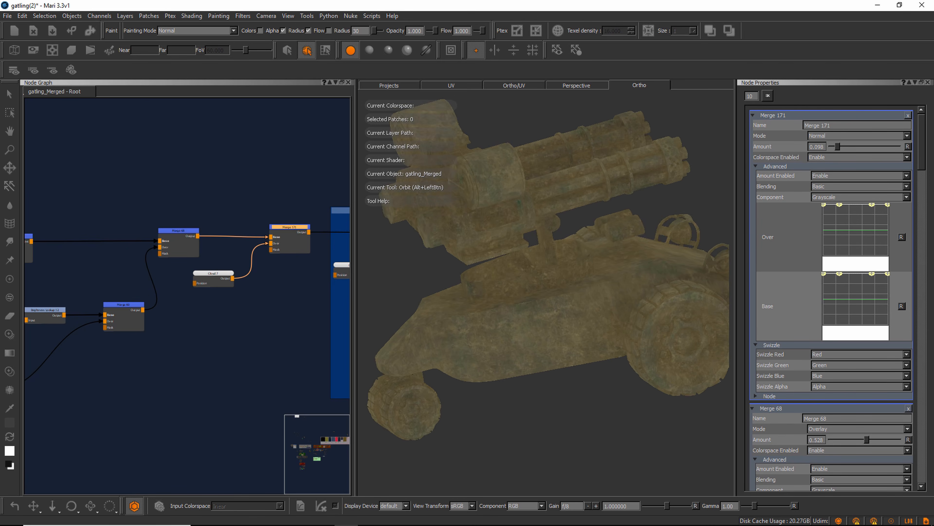
pyautogui.keyDown('alt'); pyautogui.moveTo(493, 295); pyautogui.dragTo(511, 303, button='right'); pyautogui.keyUp('alt')
pyautogui.moveTo(291, 231); pyautogui.dragTo(287, 228)
pyautogui.press('d')
pyautogui.press('d')
# Step: Preview Merge 116 in the blotches backdrop and examine the dirt splatter on the body beside the wheel
pyautogui.moveTo(303, 292); pyautogui.dragTo(112, 301, button='middle')
pyautogui.moveTo(258, 279); pyautogui.dragTo(200, 280, button='middle')
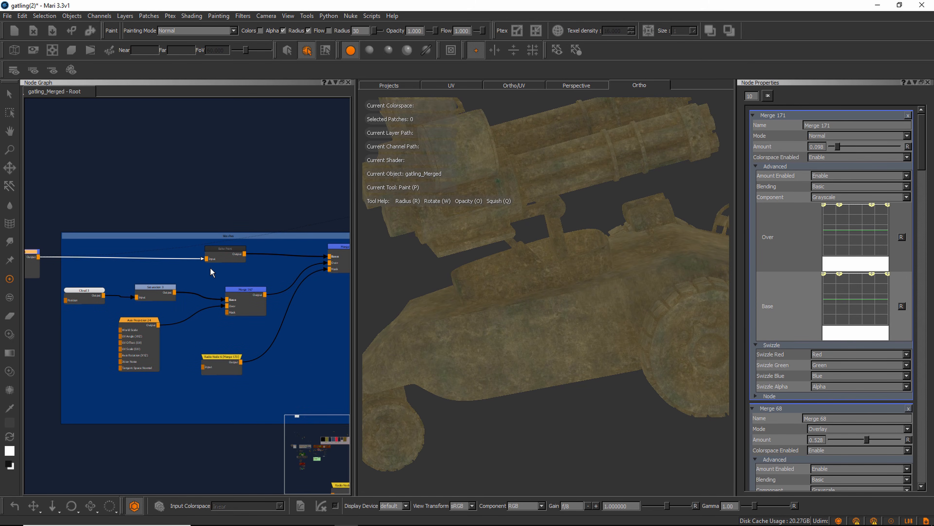
pyautogui.moveTo(243, 258); pyautogui.dragTo(220, 259, button='middle')
pyautogui.click(321, 250)
pyautogui.press('1')
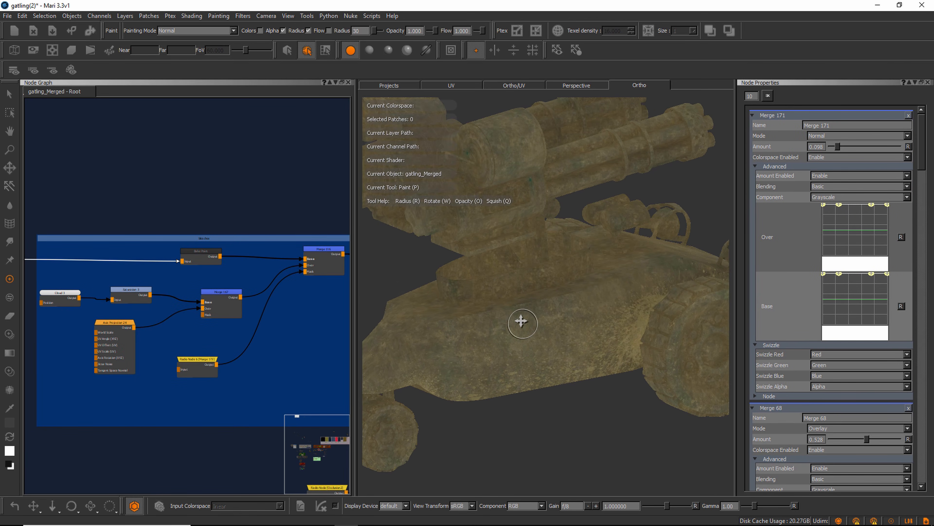
pyautogui.keyDown('alt'); pyautogui.moveTo(524, 320); pyautogui.dragTo(533, 303); pyautogui.keyUp('alt')
pyautogui.keyDown('alt'); pyautogui.moveTo(619, 321); pyautogui.dragTo(539, 260, button='middle'); pyautogui.keyUp('alt')
pyautogui.moveTo(540, 260)
pyautogui.keyDown('alt'); pyautogui.mouseDown()
pyautogui.moveTo(556, 301)
pyautogui.moveTo(548, 303)
pyautogui.mouseUp(); pyautogui.keyUp('alt')
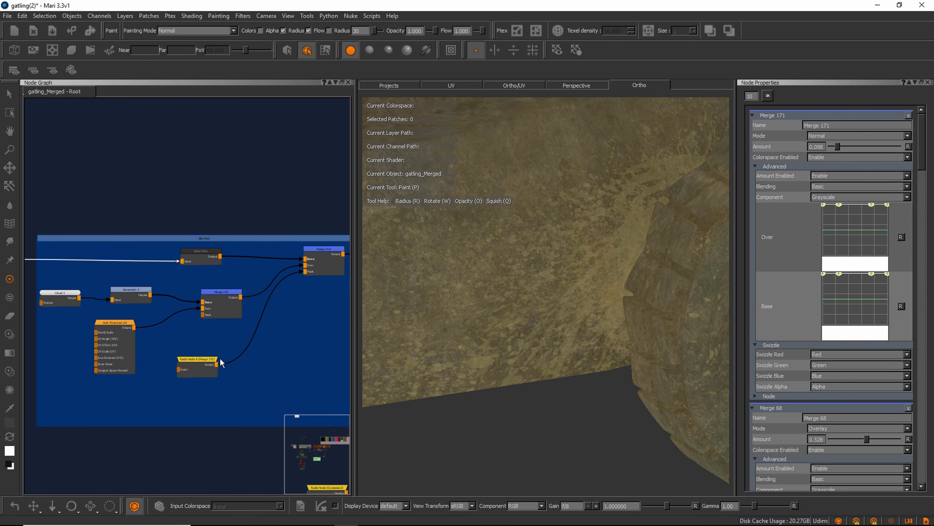
# Step: Preview Radio Node 6 [Merge 173] in the blotches backdrop and inspect the splatter mask across the vehicle
pyautogui.scroll(3, 190, 371)
pyautogui.moveTo(210, 352); pyautogui.dragTo(206, 355)
pyautogui.press('v')
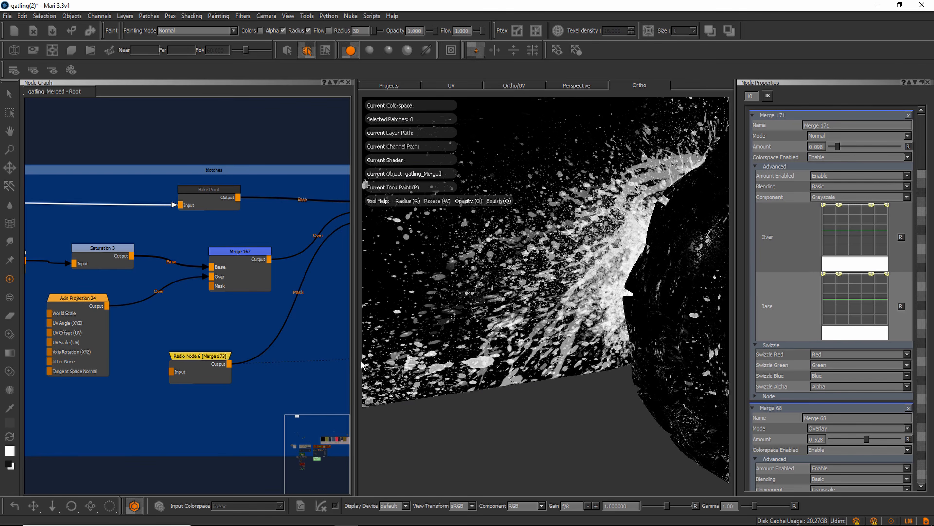
pyautogui.keyDown('alt'); pyautogui.moveTo(500, 346); pyautogui.dragTo(484, 333, button='right'); pyautogui.keyUp('alt')
pyautogui.moveTo(510, 316)
pyautogui.keyDown('alt'); pyautogui.mouseDown()
pyautogui.moveTo(601, 304)
pyautogui.moveTo(455, 340)
pyautogui.mouseUp(); pyautogui.keyUp('alt')
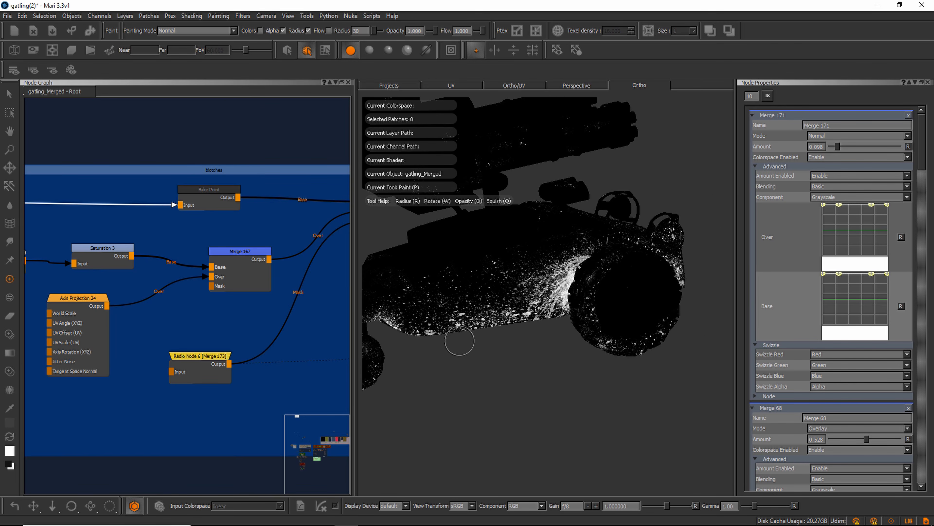
pyautogui.moveTo(204, 357); pyautogui.dragTo(197, 357)
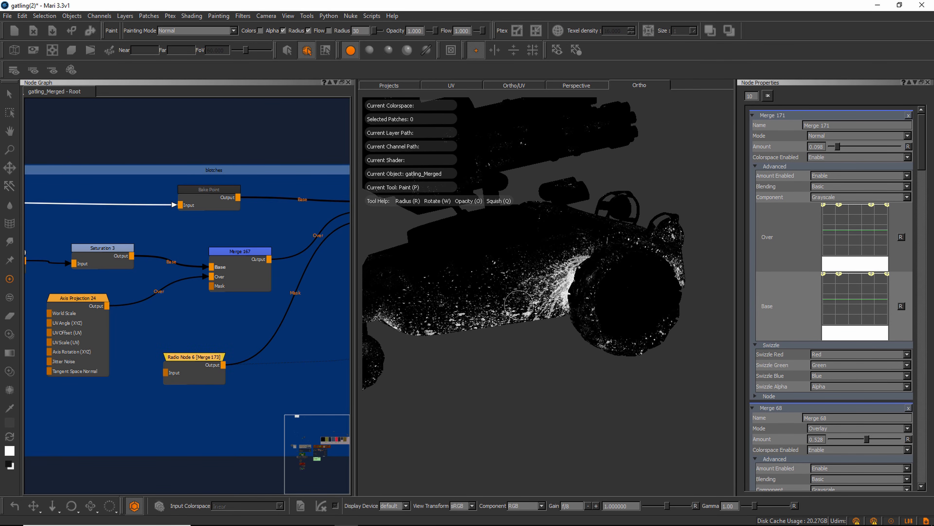
# Step: Preview the blotches color from the cloud through Merge 167, and open Merge 116 to check its masked blend
pyautogui.moveTo(297, 300); pyautogui.dragTo(251, 306, button='middle')
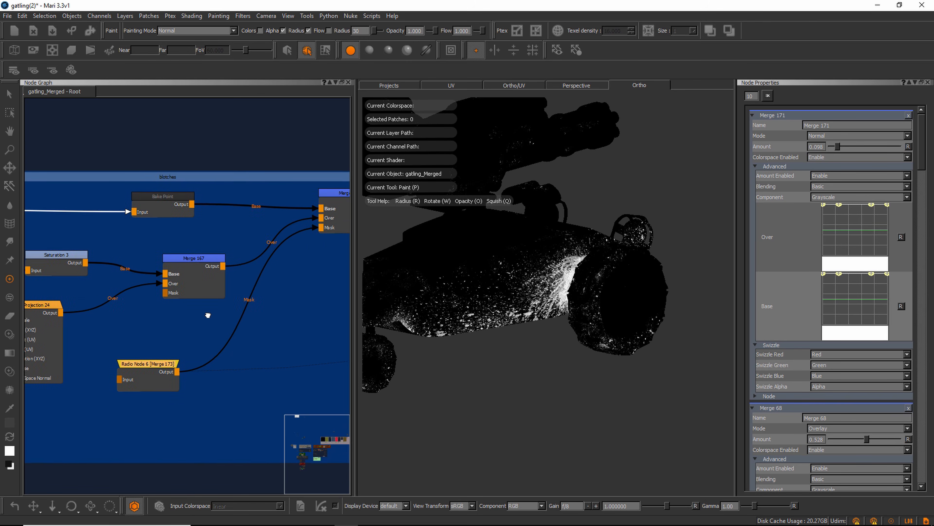
pyautogui.moveTo(172, 286); pyautogui.dragTo(250, 280, button='middle')
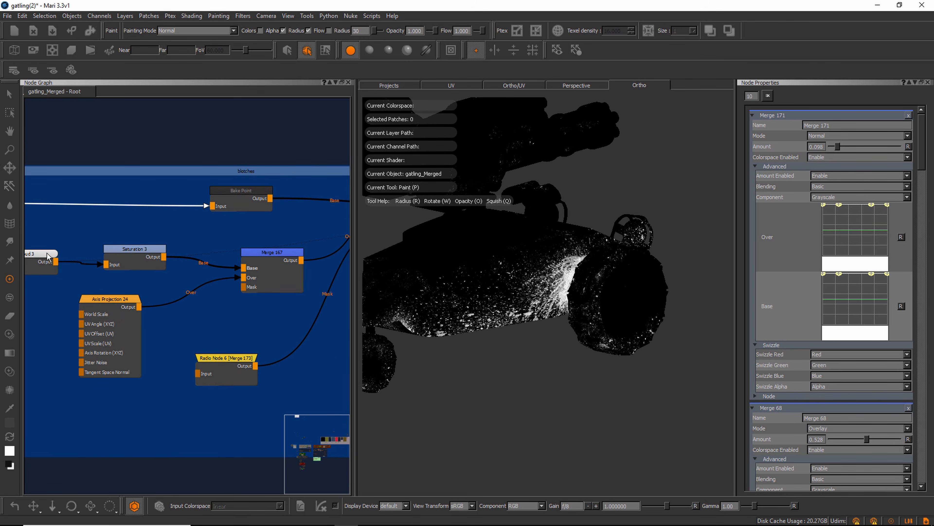
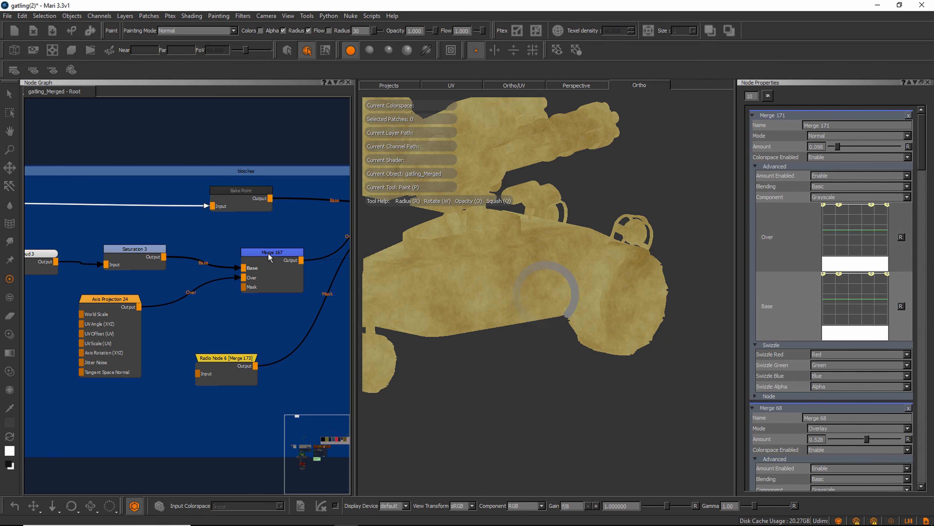
pyautogui.moveTo(312, 276); pyautogui.dragTo(219, 293, button='middle')
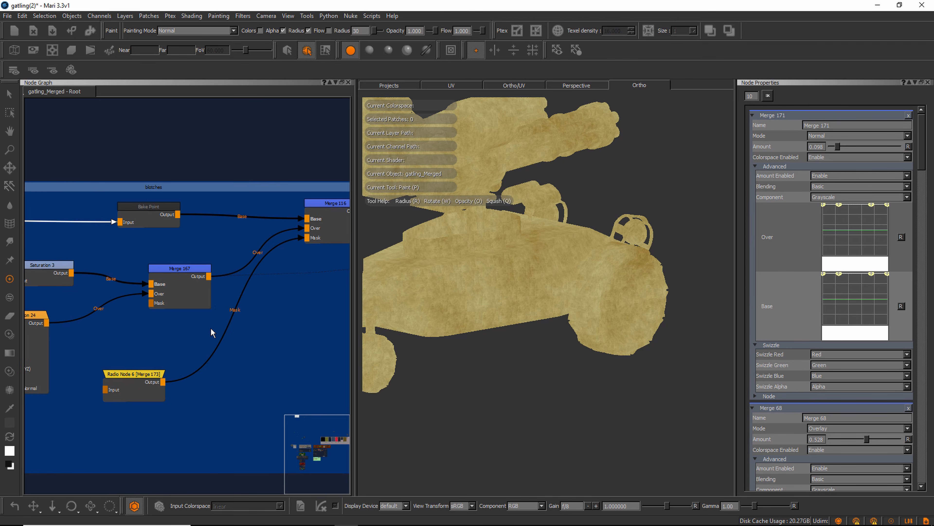
pyautogui.click(325, 207)
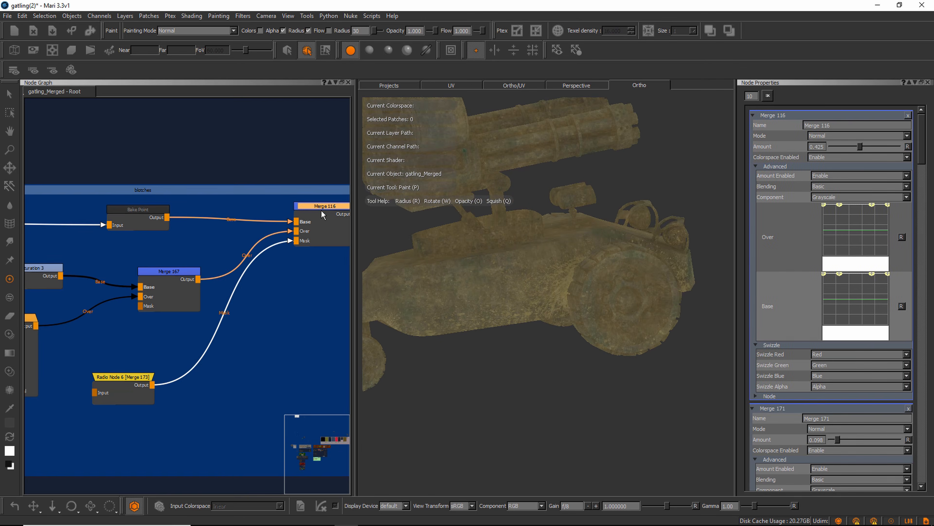
# Step: Undo the accidental move in the Grade body backdrop, and examine its nodes and output merge on the vehicle
pyautogui.moveTo(316, 254); pyautogui.dragTo(305, 257, button='middle')
pyautogui.scroll(-5, 305, 257)
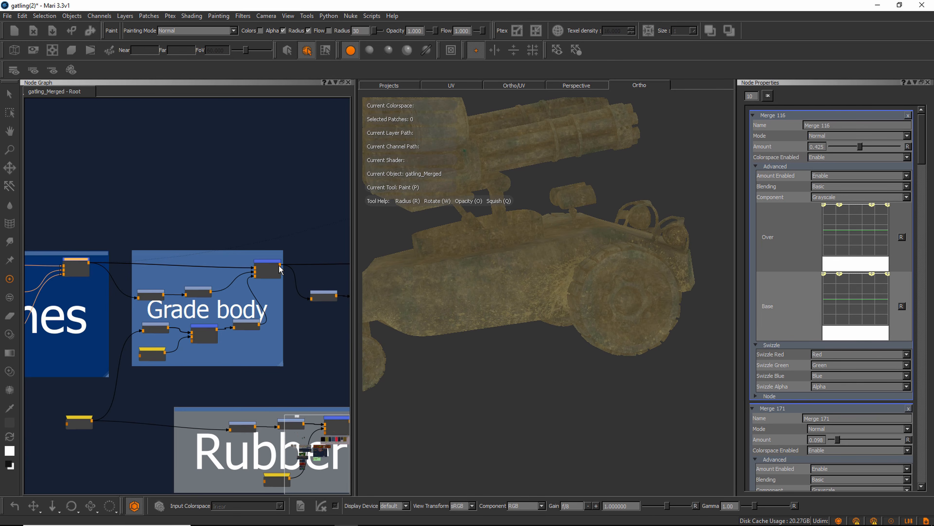
pyautogui.hotkey('ctrl', 'z')
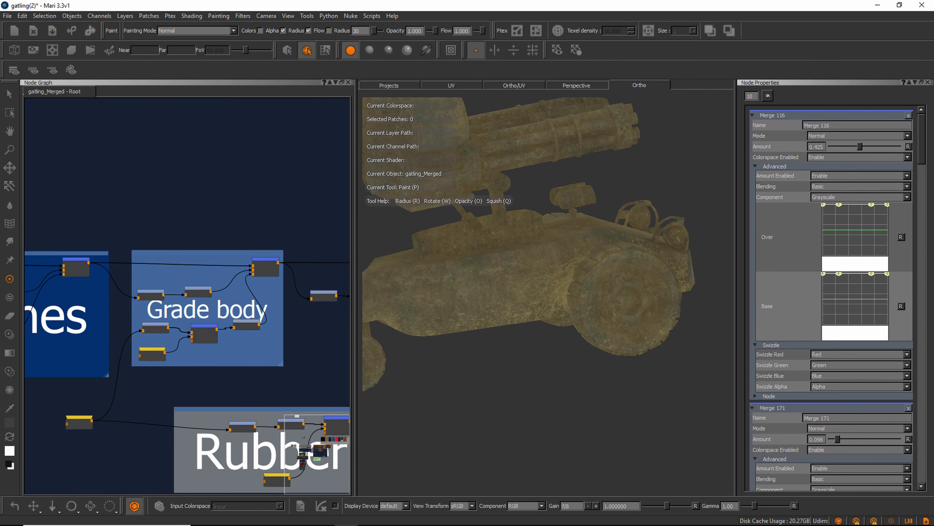
pyautogui.moveTo(522, 280)
pyautogui.keyDown('alt'); pyautogui.mouseDown()
pyautogui.moveTo(485, 265)
pyautogui.moveTo(502, 328)
pyautogui.mouseUp(); pyautogui.keyUp('alt')
pyautogui.press('p')
pyautogui.scroll(5, 79, 423)
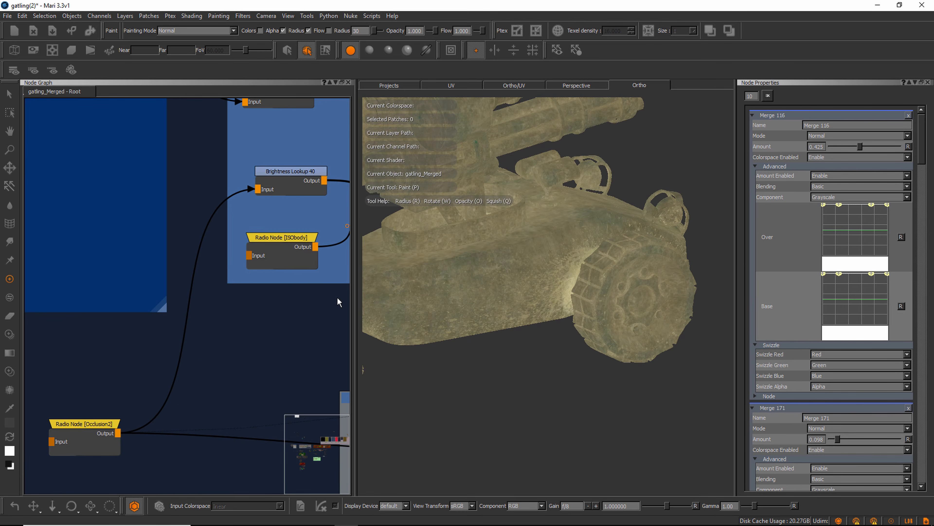
pyautogui.moveTo(250, 307); pyautogui.dragTo(254, 311, button='middle')
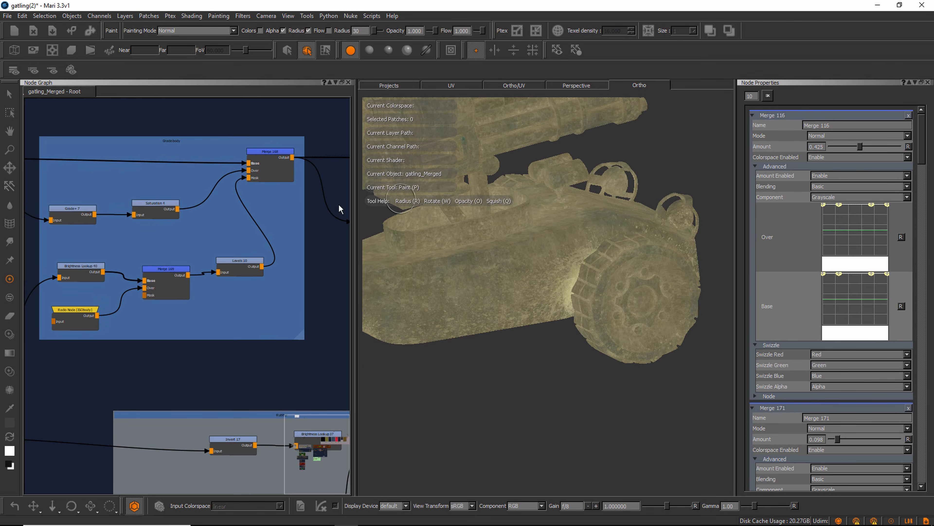
# Step: Preview the merge masked by the Rubber backdrop and inspect the grading on the wheels
pyautogui.scroll(-3, 268, 243)
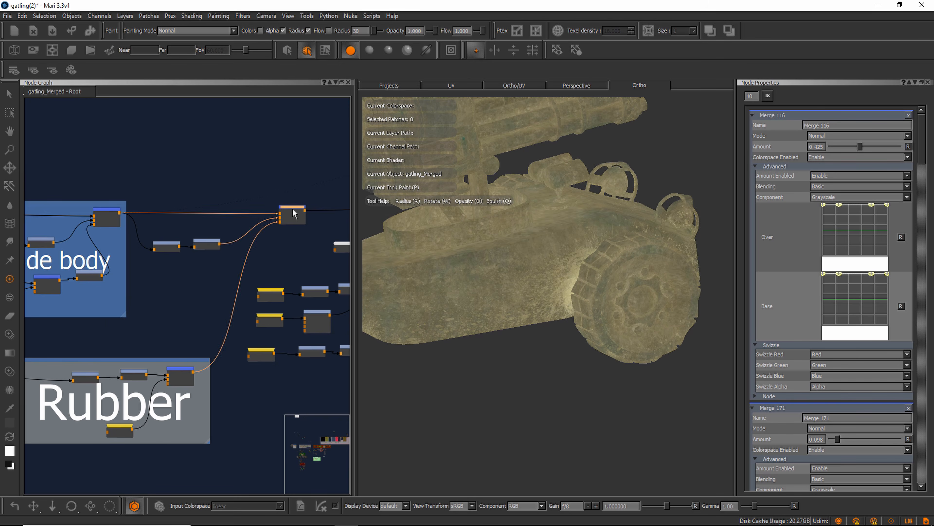
pyautogui.press('v')
pyautogui.keyDown('alt'); pyautogui.moveTo(533, 257); pyautogui.dragTo(577, 261); pyautogui.keyUp('alt')
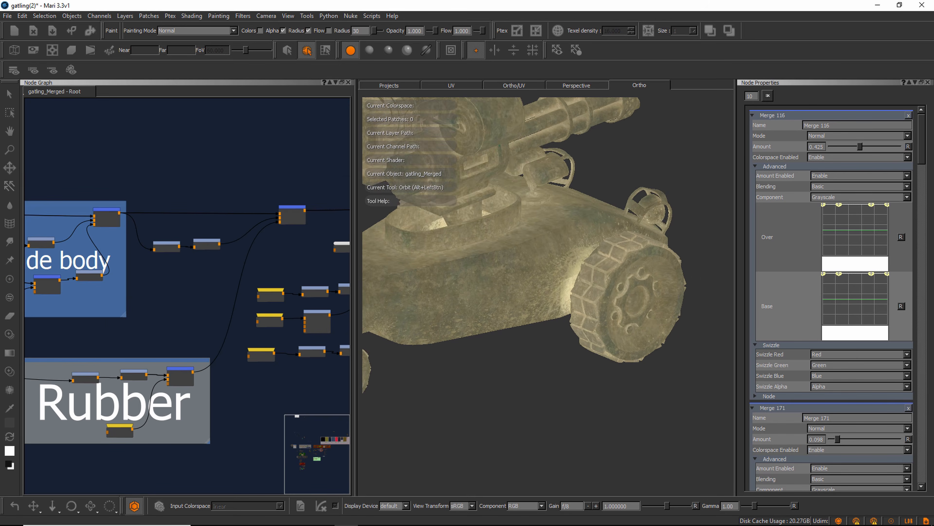
pyautogui.keyDown('alt'); pyautogui.moveTo(578, 261); pyautogui.dragTo(649, 290, button='right'); pyautogui.keyUp('alt')
# Step: Preview the next merge along the dirt chain and inspect the creases, wheels and body panels up close
pyautogui.moveTo(331, 250); pyautogui.dragTo(91, 283, button='middle')
pyautogui.scroll(5, 91, 284)
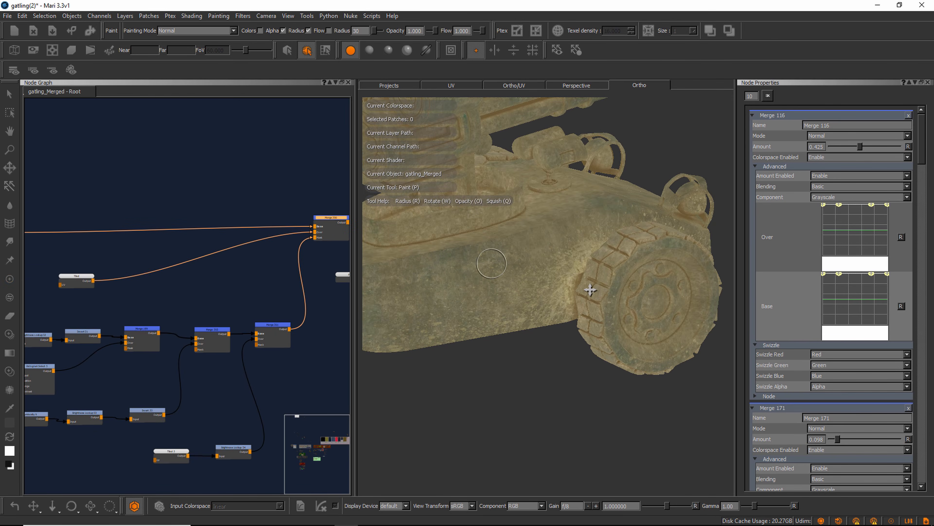
pyautogui.keyDown('alt'); pyautogui.moveTo(590, 288); pyautogui.dragTo(540, 270); pyautogui.keyUp('alt')
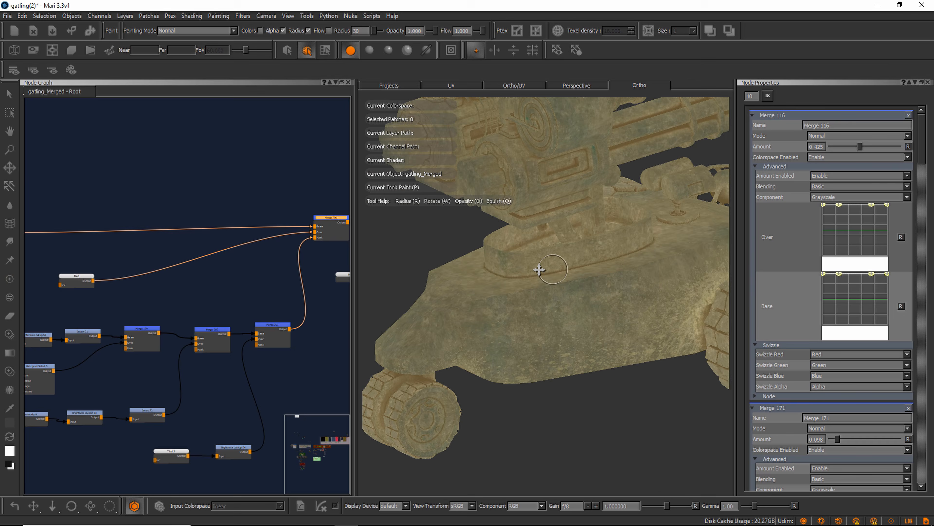
pyautogui.keyDown('alt'); pyautogui.moveTo(540, 270); pyautogui.dragTo(585, 283, button='middle'); pyautogui.keyUp('alt')
pyautogui.keyDown('alt'); pyautogui.moveTo(533, 276); pyautogui.dragTo(557, 286, button='right'); pyautogui.keyUp('alt')
pyautogui.keyDown('alt'); pyautogui.moveTo(557, 286); pyautogui.dragTo(452, 244, button='middle'); pyautogui.keyUp('alt')
pyautogui.moveTo(452, 243)
pyautogui.keyDown('alt'); pyautogui.mouseDown()
pyautogui.moveTo(508, 258)
pyautogui.moveTo(499, 251)
pyautogui.moveTo(456, 262)
pyautogui.mouseUp(); pyautogui.keyUp('alt')
pyautogui.keyDown('alt'); pyautogui.moveTo(456, 261); pyautogui.dragTo(482, 287, button='middle'); pyautogui.keyUp('alt')
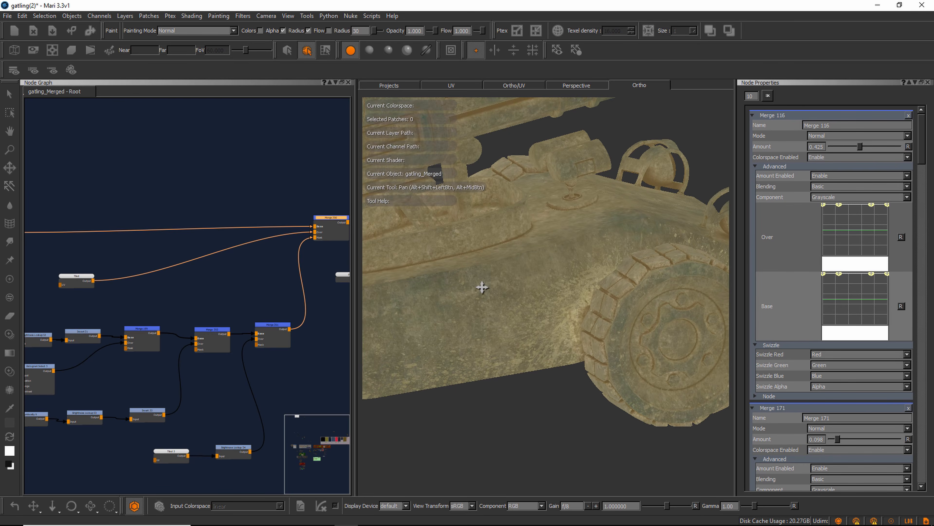
pyautogui.keyDown('alt'); pyautogui.moveTo(482, 287); pyautogui.dragTo(502, 293); pyautogui.keyUp('alt')
pyautogui.keyDown('alt'); pyautogui.moveTo(503, 293); pyautogui.dragTo(511, 291, button='right'); pyautogui.keyUp('alt')
pyautogui.keyDown('alt'); pyautogui.moveTo(512, 292); pyautogui.dragTo(578, 276, button='middle'); pyautogui.keyUp('alt')
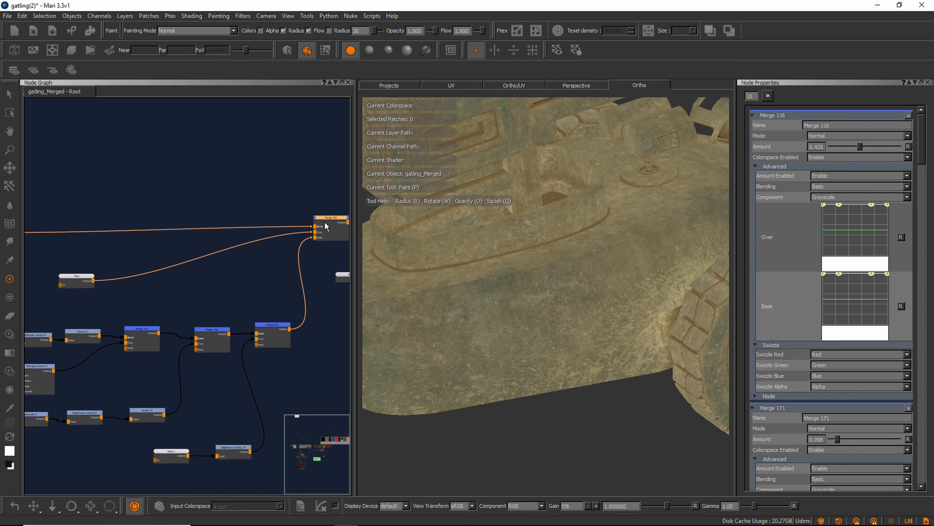
# Step: Toggle the crease-dirt merge off and on to compare its effect on the body panels and wheels, and view the whole vehicle
pyautogui.press('d')
pyautogui.press('d')
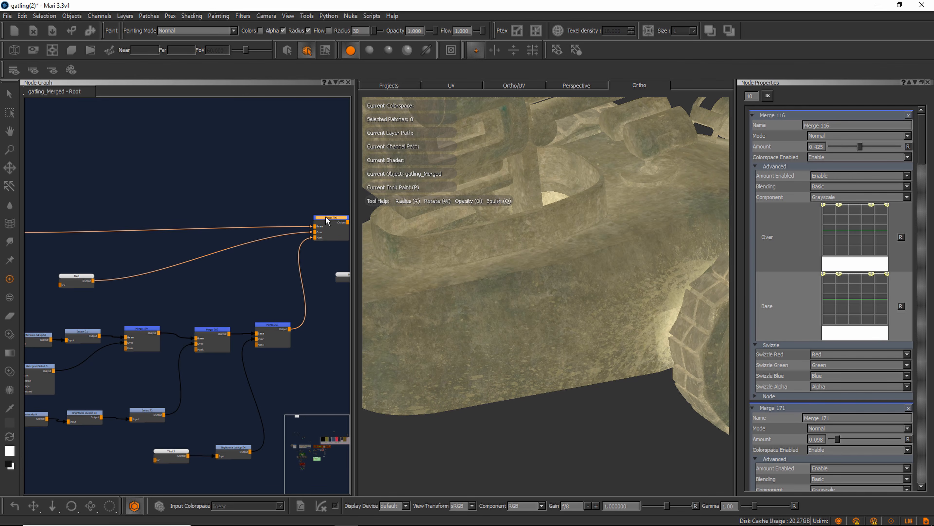
pyautogui.press('d')
pyautogui.press('d')
pyautogui.scroll(-5, 530, 287)
pyautogui.keyDown('alt'); pyautogui.moveTo(514, 284); pyautogui.dragTo(476, 267); pyautogui.keyUp('alt')
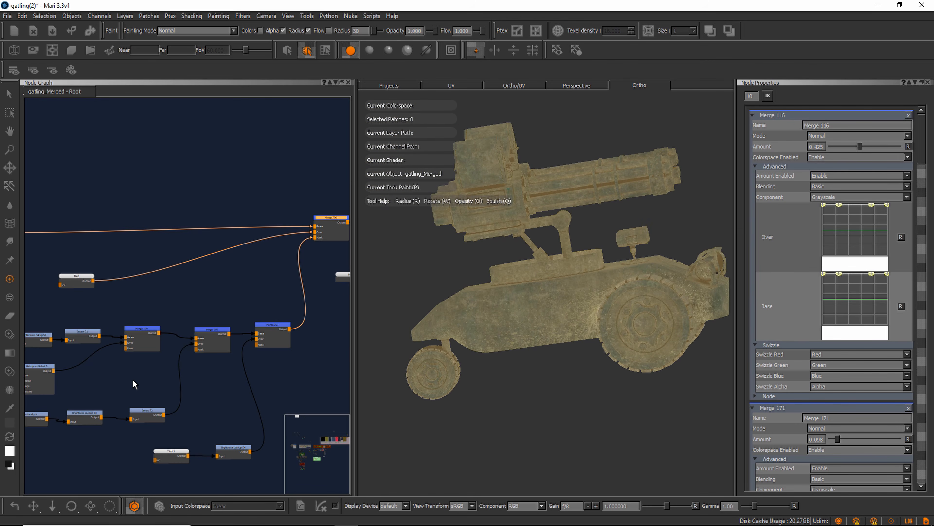
# Step: Preview the crease mask's occlusion and curvature branches through Brightness Lookup 52, Invert 21 and Histogram Select 3 into Merge 199
pyautogui.moveTo(143, 381); pyautogui.dragTo(250, 367, button='middle')
pyautogui.scroll(4, 83, 324)
pyautogui.click(103, 320)
pyautogui.press('1')
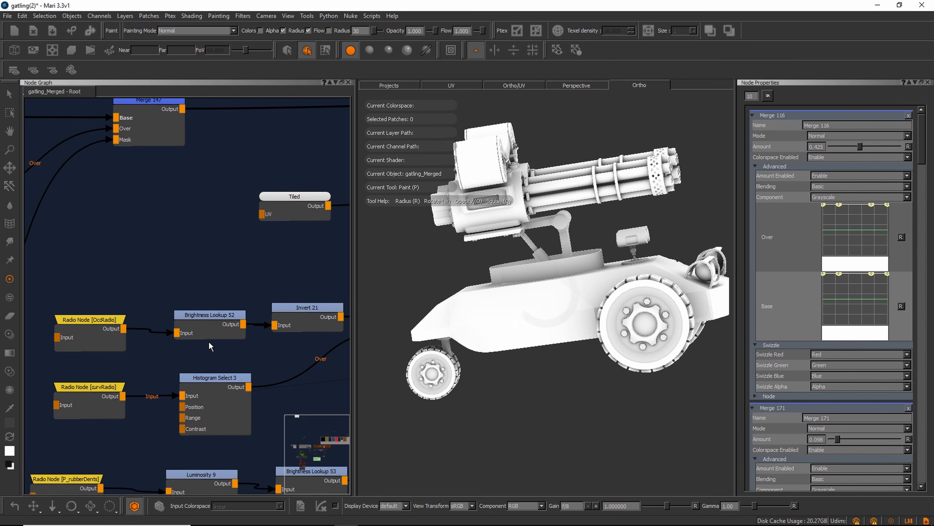
pyautogui.moveTo(314, 312); pyautogui.dragTo(188, 309, button='middle')
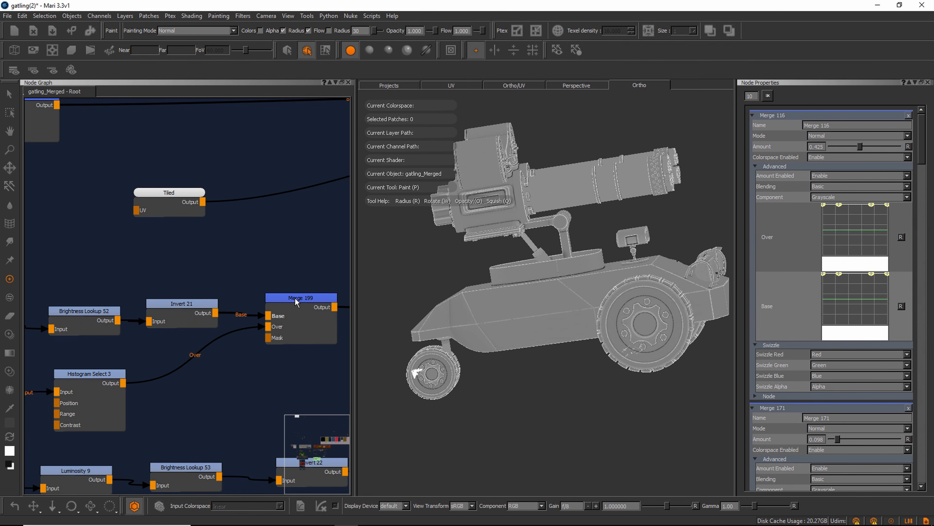
pyautogui.keyDown('alt'); pyautogui.moveTo(479, 323); pyautogui.dragTo(529, 371); pyautogui.keyUp('alt')
pyautogui.moveTo(314, 356); pyautogui.dragTo(203, 331, button='middle')
pyautogui.moveTo(163, 360); pyautogui.dragTo(281, 334, button='middle')
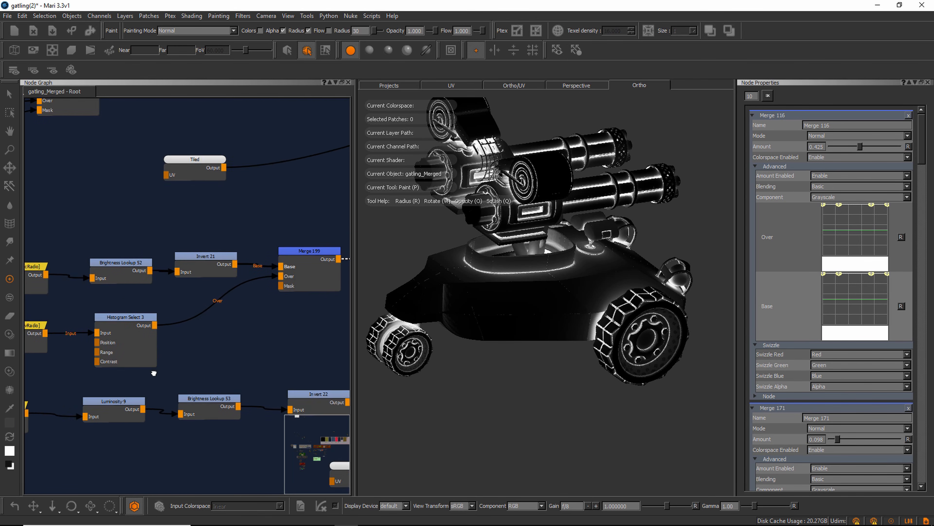
# Step: Preview the P_rubberDents radio node and its Luminosity 9 branch, and examine the rubber dents in the mask on the wheel
pyautogui.moveTo(48, 392); pyautogui.dragTo(129, 371, button='middle')
pyautogui.scroll(-1, 129, 371)
pyautogui.click(88, 383)
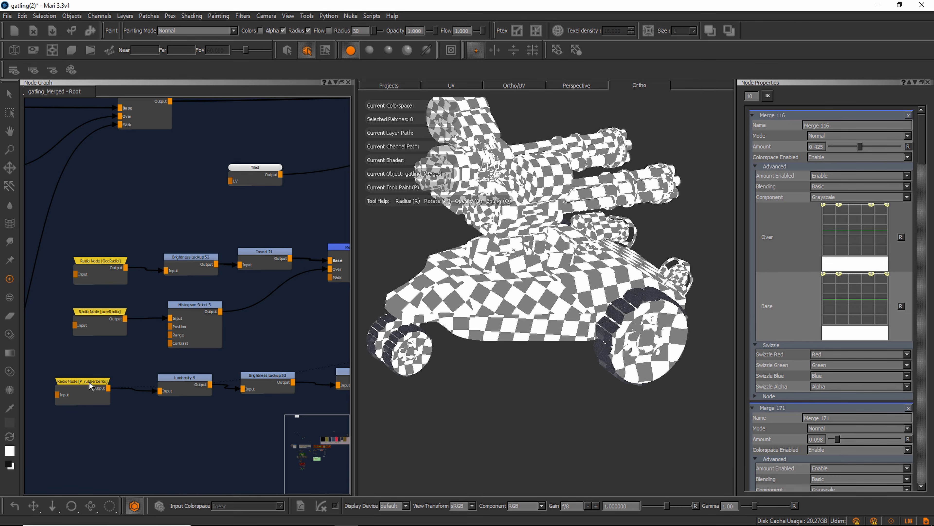
pyautogui.click(203, 379)
pyautogui.press('1')
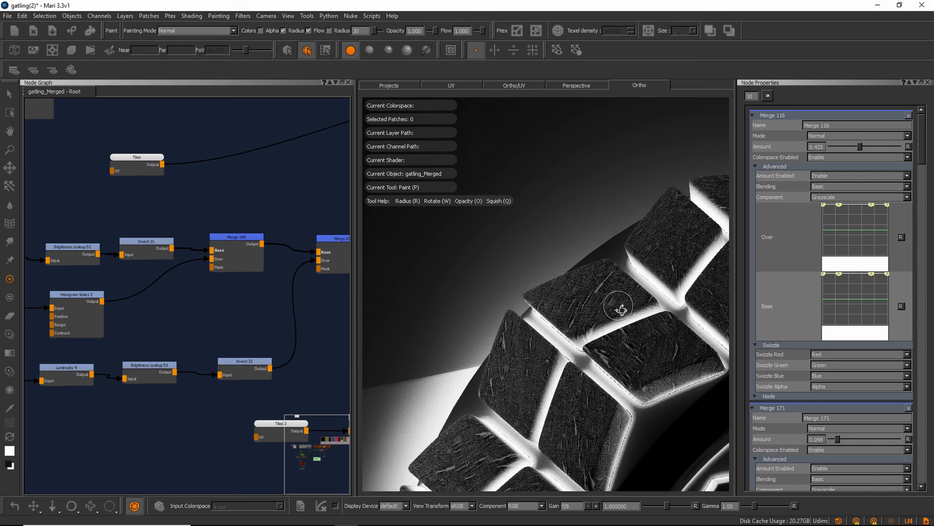
pyautogui.keyDown('alt'); pyautogui.moveTo(303, 342); pyautogui.dragTo(161, 323, button='right'); pyautogui.keyUp('alt')
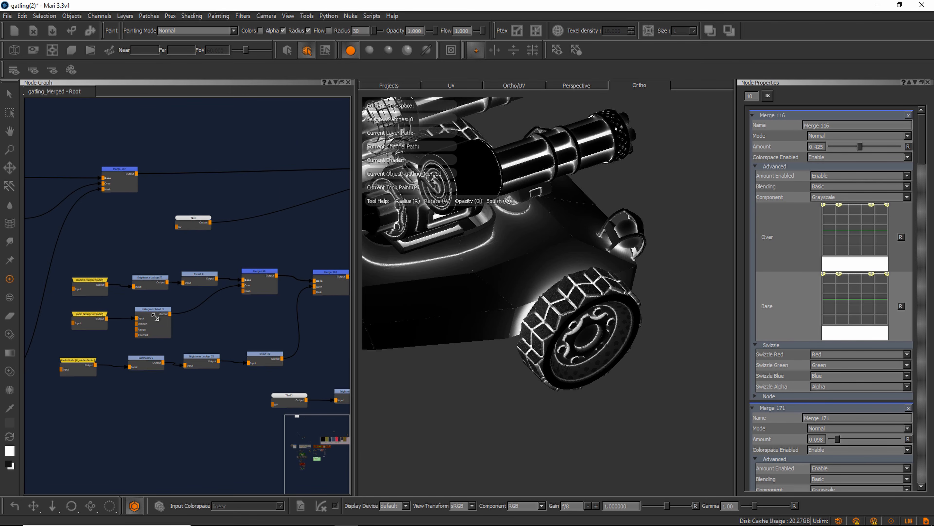
# Step: Preview the mask merge that adds the Tiled 2 texture, and examine the breakup on the tire and body
pyautogui.moveTo(261, 336); pyautogui.dragTo(126, 326, button='middle')
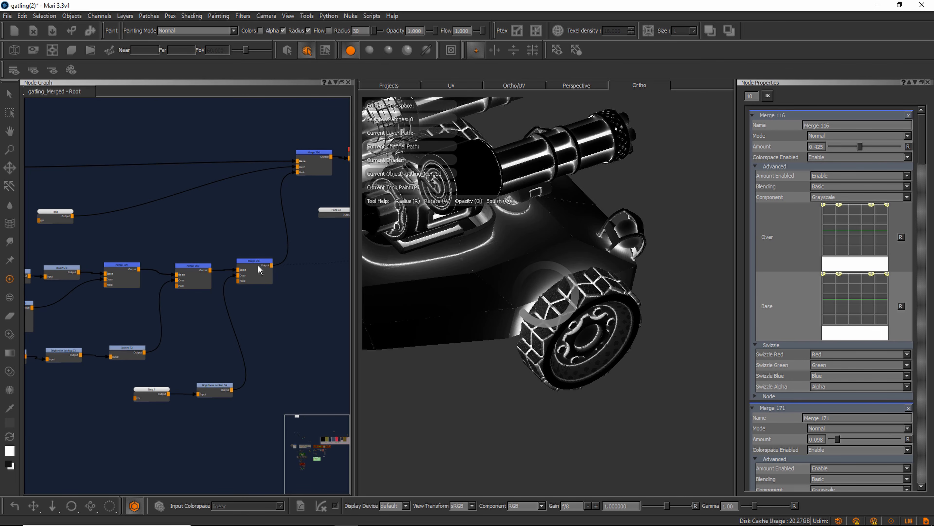
pyautogui.keyDown('alt'); pyautogui.moveTo(517, 318); pyautogui.dragTo(603, 305, button='right'); pyautogui.keyUp('alt')
pyautogui.keyDown('alt'); pyautogui.moveTo(603, 305); pyautogui.dragTo(530, 280); pyautogui.keyUp('alt')
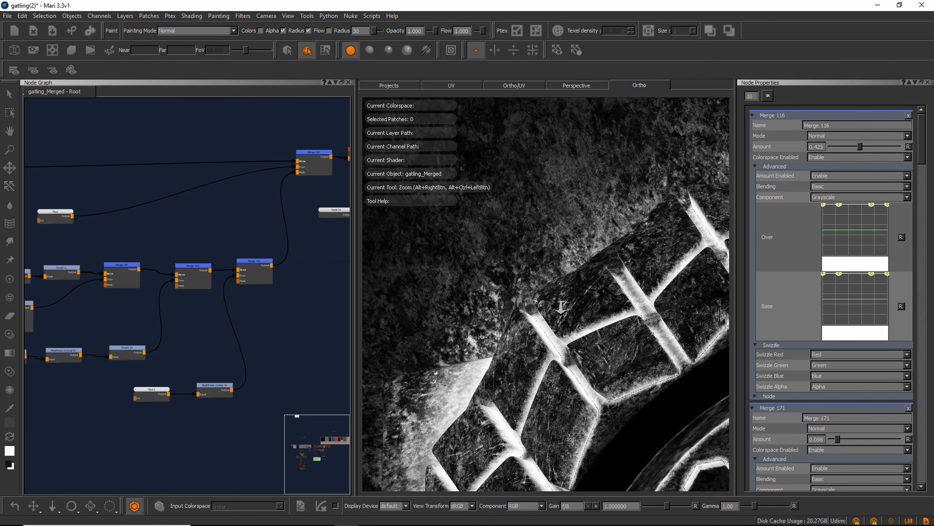
pyautogui.keyDown('alt'); pyautogui.moveTo(530, 280); pyautogui.dragTo(313, 239, button='right'); pyautogui.keyUp('alt')
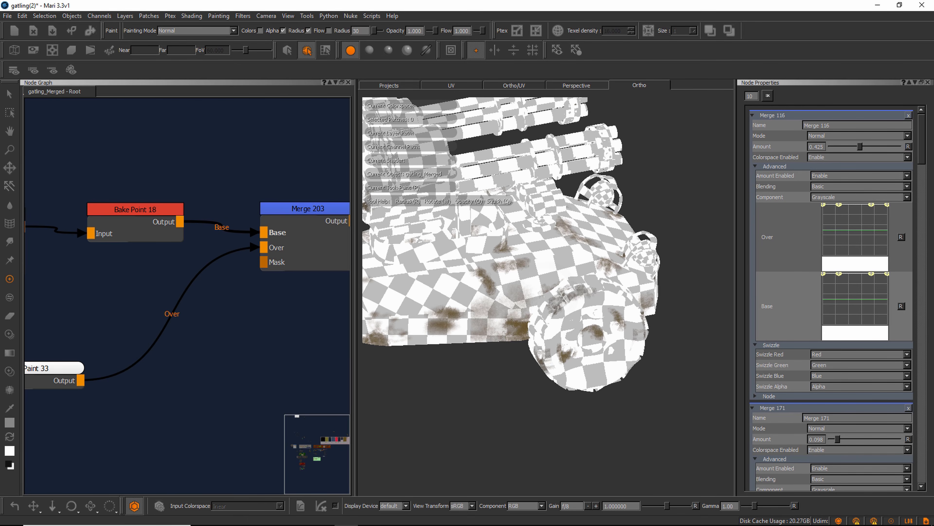
# Step: Preview Paint 33 blended over Bake Point 18 through Merge 203, and inspect the painted brown stains on the vehicle
pyautogui.keyDown('alt'); pyautogui.moveTo(484, 333); pyautogui.dragTo(525, 330); pyautogui.keyUp('alt')
pyautogui.keyDown('alt'); pyautogui.moveTo(525, 330); pyautogui.dragTo(563, 328, button='right'); pyautogui.keyUp('alt')
pyautogui.keyDown('alt'); pyautogui.moveTo(562, 328); pyautogui.dragTo(639, 302, button='middle'); pyautogui.keyUp('alt')
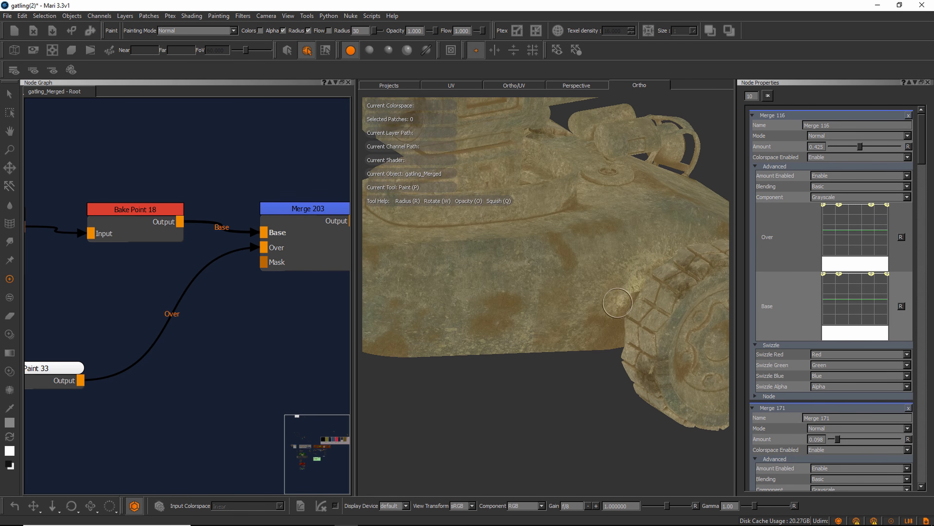
pyautogui.moveTo(511, 311)
pyautogui.keyDown('alt'); pyautogui.mouseDown(button='right')
pyautogui.moveTo(594, 328)
pyautogui.moveTo(594, 319)
pyautogui.moveTo(515, 301)
pyautogui.moveTo(489, 325)
pyautogui.mouseUp(button='right'); pyautogui.keyUp('alt')
pyautogui.moveTo(325, 313); pyautogui.dragTo(262, 324, button='middle')
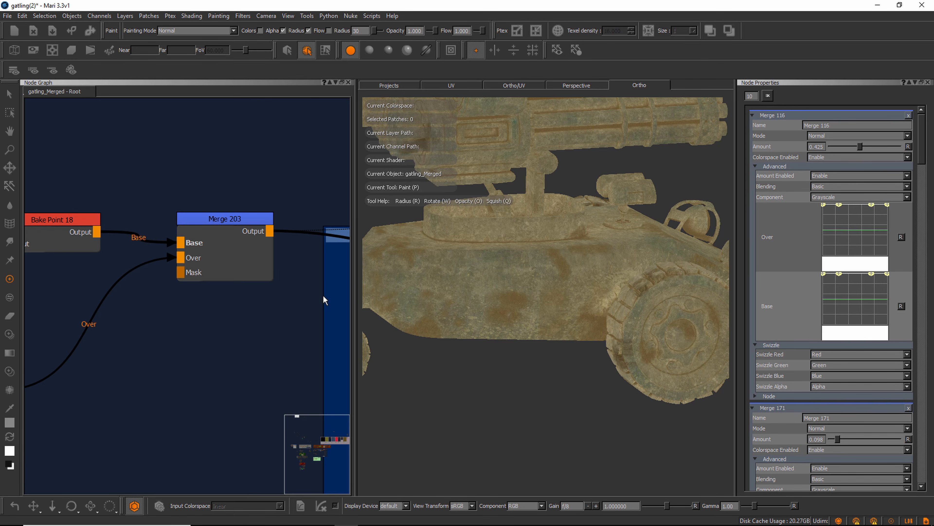
pyautogui.click(234, 218)
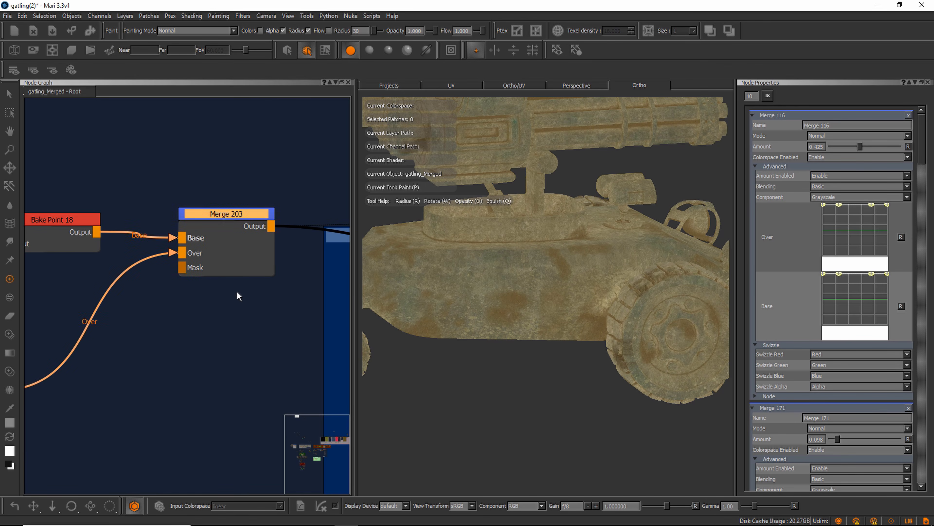
# Step: Preview Merge 153 in the OIL backdrop together with its oilcolor and oilMask inputs
pyautogui.moveTo(241, 296); pyautogui.dragTo(176, 296, button='middle')
pyautogui.scroll(-5, 237, 323)
pyautogui.moveTo(235, 321); pyautogui.dragTo(157, 307, button='middle')
pyautogui.click(293, 289)
pyautogui.scroll(3, 282, 290)
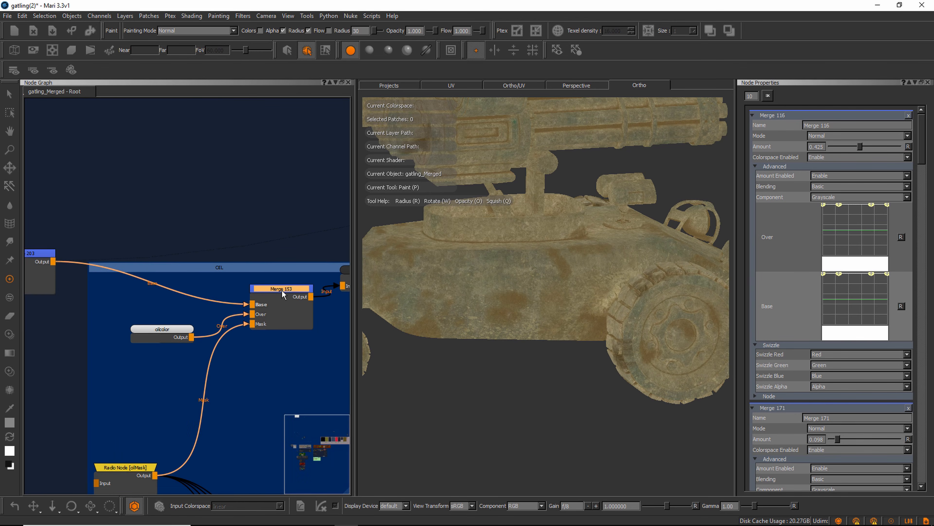
pyautogui.moveTo(167, 332); pyautogui.dragTo(154, 332)
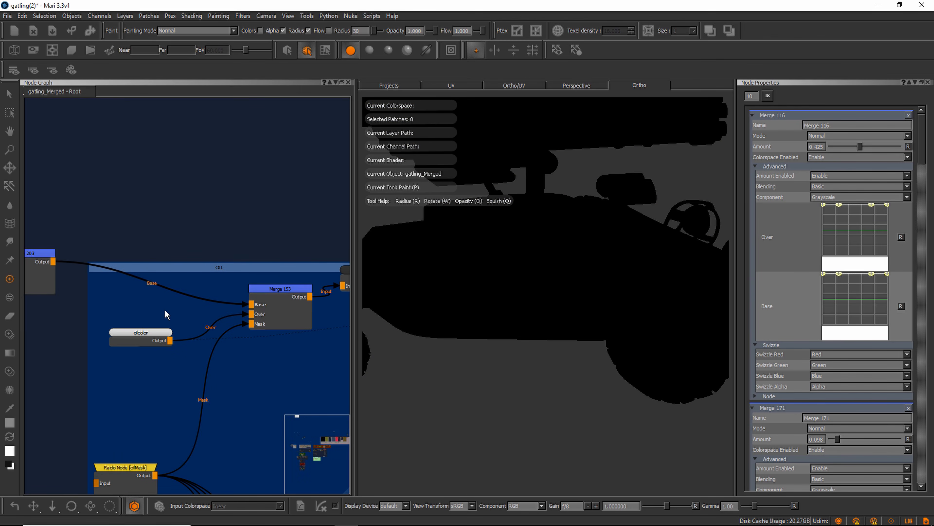
pyautogui.click(269, 288)
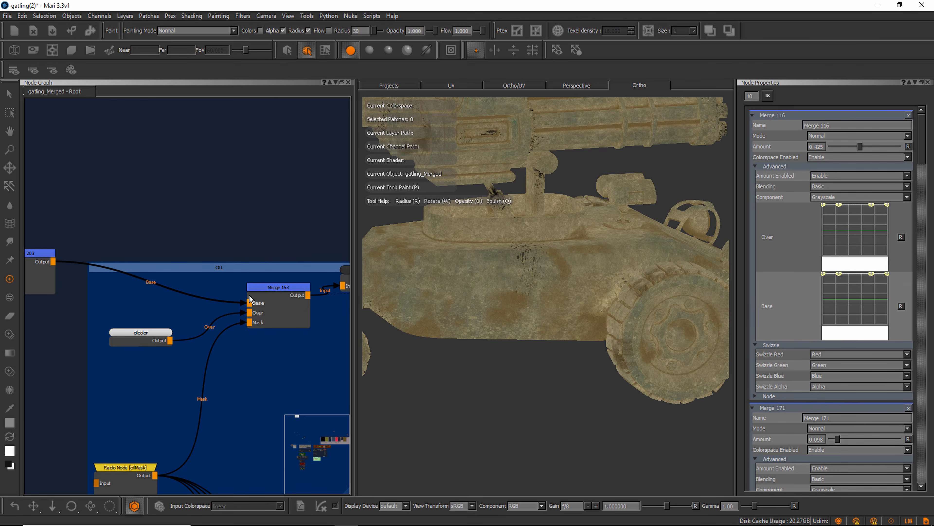
pyautogui.moveTo(120, 467); pyautogui.dragTo(132, 448)
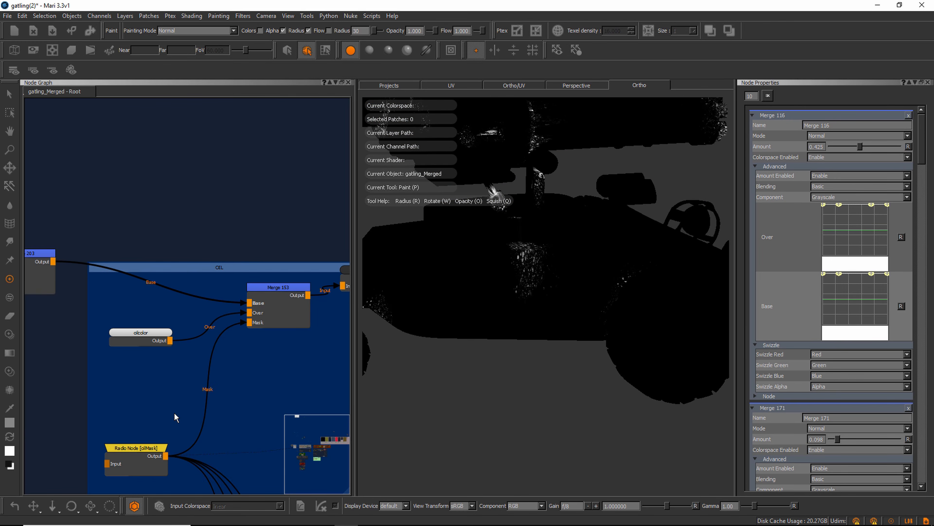
# Step: Trace the oilMask radio node's outputs to the merges in the chains below, and examine the oil mask on the vehicle
pyautogui.moveTo(164, 413); pyautogui.dragTo(189, 206, button='middle')
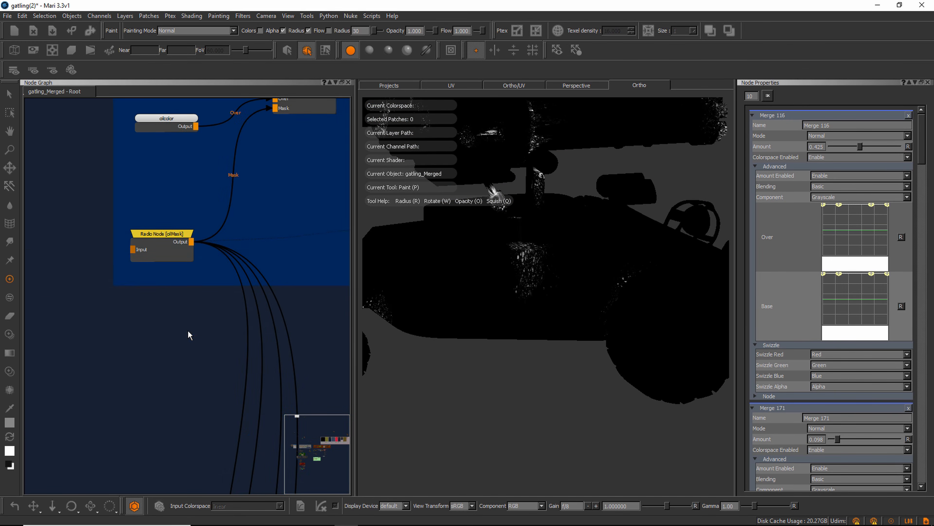
pyautogui.scroll(-5, 189, 336)
pyautogui.moveTo(192, 338); pyautogui.dragTo(200, 251, button='middle')
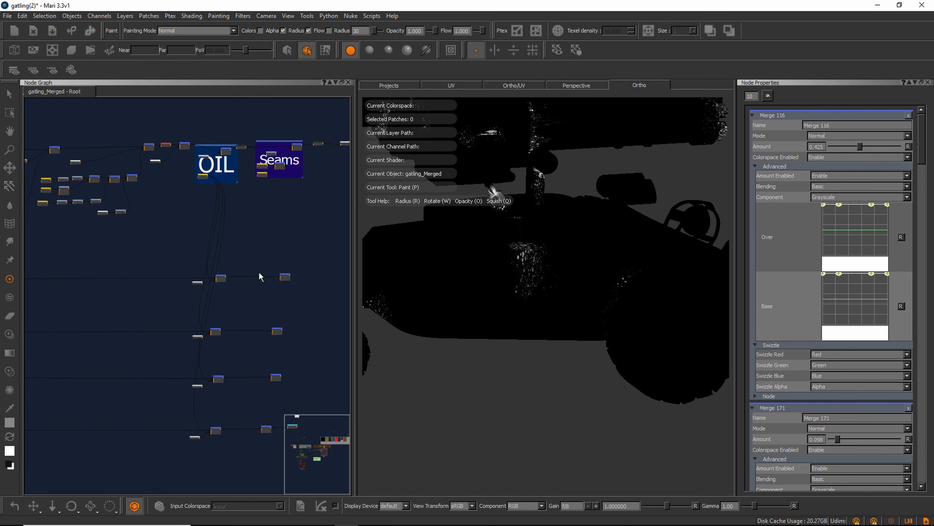
pyautogui.scroll(2, 258, 271)
pyautogui.scroll(3, 274, 277)
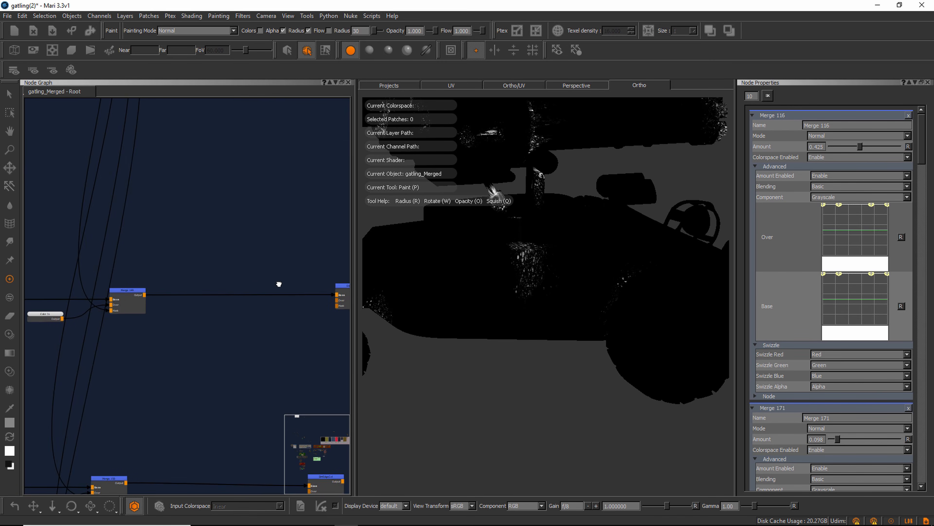
pyautogui.moveTo(278, 284); pyautogui.dragTo(195, 274, button='middle')
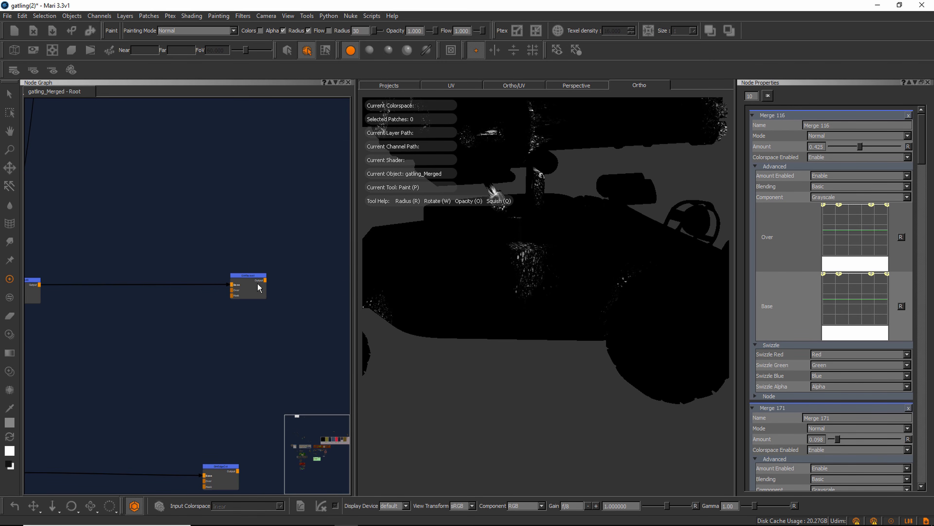
pyautogui.scroll(-6, 227, 252)
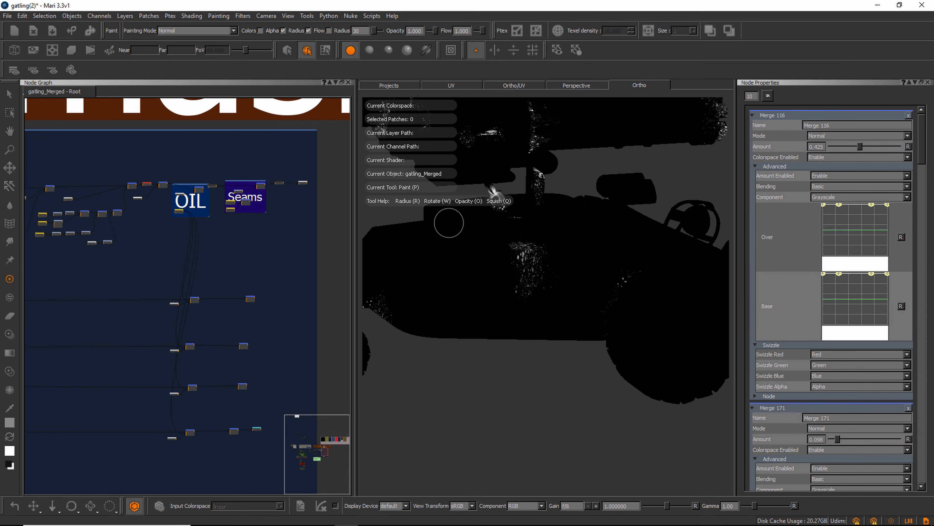
pyautogui.keyDown('alt'); pyautogui.moveTo(474, 217); pyautogui.dragTo(518, 190); pyautogui.keyUp('alt')
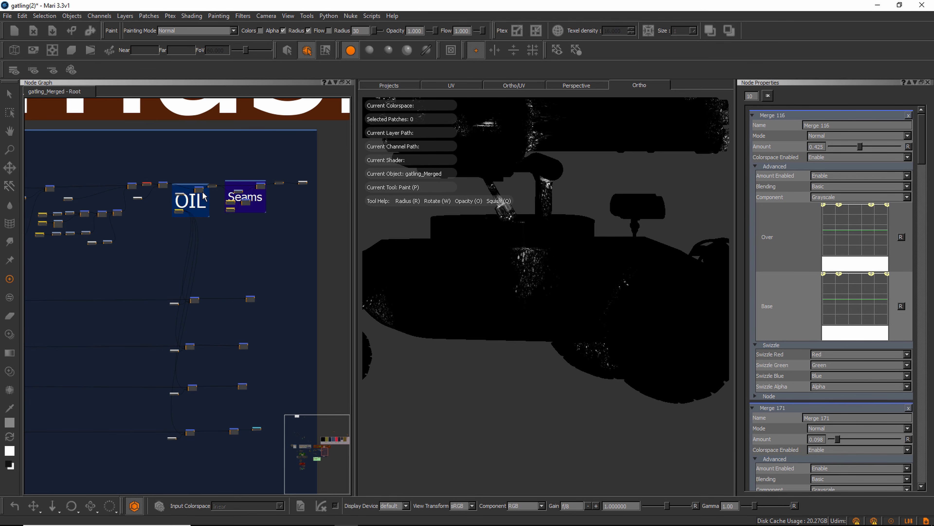
# Step: Preview the OIL backdrop's output merge and inspect the oil splatter on the vehicle
pyautogui.scroll(4, 203, 199)
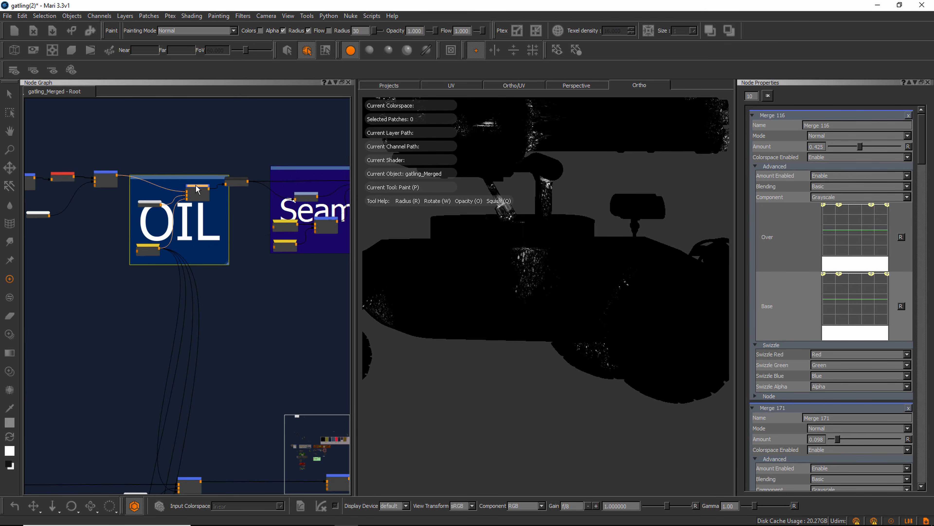
pyautogui.click(201, 189)
pyautogui.press('1')
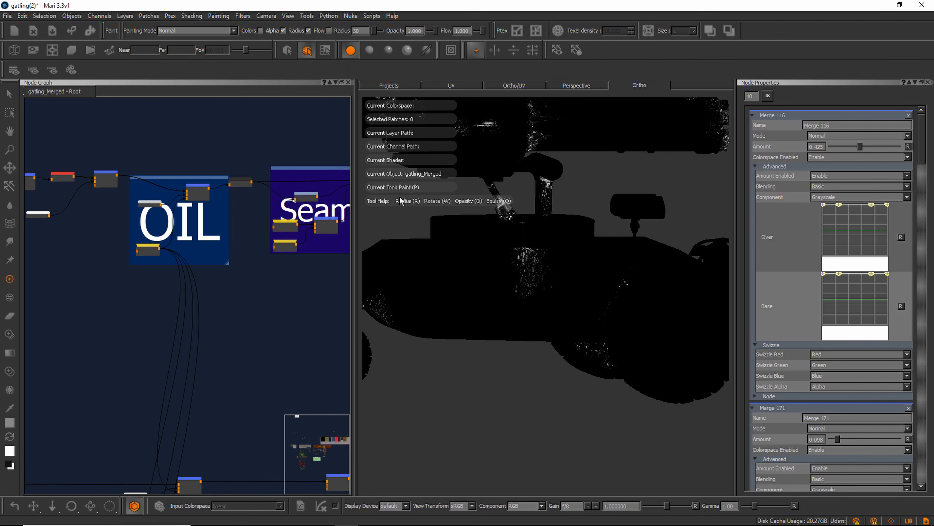
pyautogui.keyDown('alt'); pyautogui.moveTo(622, 274); pyautogui.dragTo(585, 255, button='right'); pyautogui.keyUp('alt')
pyautogui.keyDown('alt'); pyautogui.moveTo(586, 255); pyautogui.dragTo(604, 297, button='middle'); pyautogui.keyUp('alt')
pyautogui.keyDown('alt'); pyautogui.moveTo(604, 297); pyautogui.dragTo(548, 276, button='right'); pyautogui.keyUp('alt')
pyautogui.moveTo(549, 276)
pyautogui.keyDown('alt'); pyautogui.mouseDown()
pyautogui.moveTo(528, 299)
pyautogui.moveTo(538, 286)
pyautogui.moveTo(529, 279)
pyautogui.mouseUp(); pyautogui.keyUp('alt')
# Step: Preview the output merge in the Seams backdrop and inspect the body surface up close
pyautogui.moveTo(279, 276); pyautogui.dragTo(209, 312, button='middle')
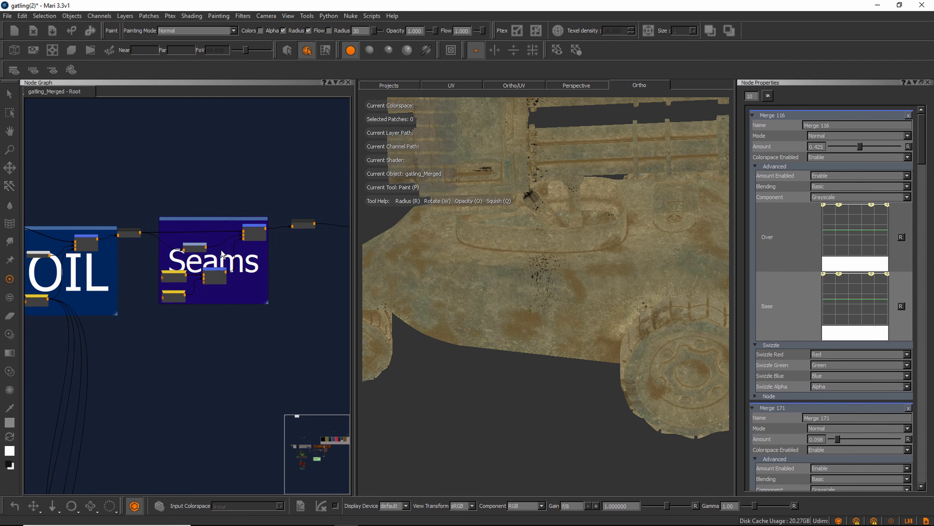
pyautogui.scroll(5, 202, 257)
pyautogui.moveTo(309, 224); pyautogui.dragTo(305, 224)
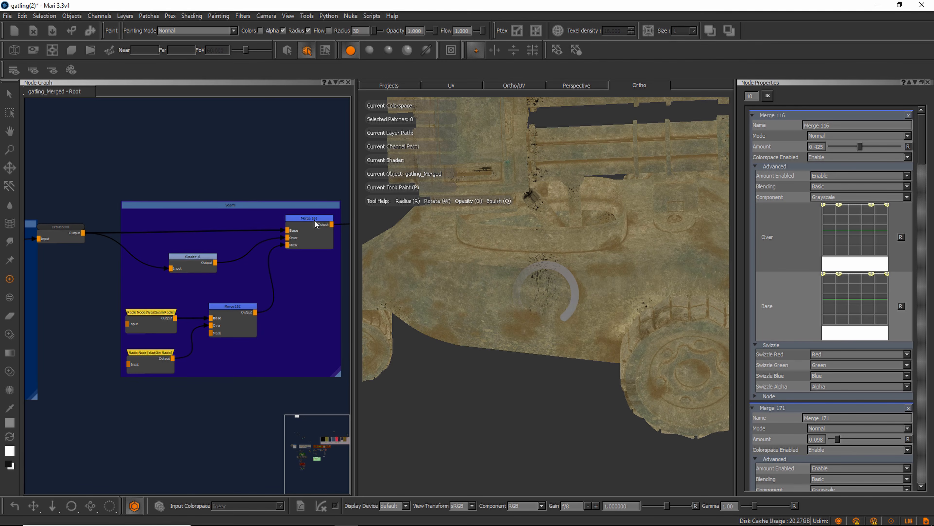
pyautogui.keyDown('alt'); pyautogui.moveTo(525, 271); pyautogui.dragTo(548, 278, button='right'); pyautogui.keyUp('alt')
pyautogui.moveTo(547, 275)
pyautogui.keyDown('alt'); pyautogui.mouseDown(button='middle')
pyautogui.moveTo(610, 266)
pyautogui.moveTo(563, 259)
pyautogui.moveTo(603, 252)
pyautogui.mouseUp(button='middle'); pyautogui.keyUp('alt')
pyautogui.keyDown('alt'); pyautogui.moveTo(539, 273); pyautogui.dragTo(575, 278, button='right'); pyautogui.keyUp('alt')
pyautogui.keyDown('alt'); pyautogui.moveTo(515, 243); pyautogui.dragTo(642, 300, button='middle'); pyautogui.keyUp('alt')
pyautogui.keyDown('alt'); pyautogui.moveTo(507, 256); pyautogui.dragTo(538, 259, button='right'); pyautogui.keyUp('alt')
pyautogui.moveTo(507, 245)
pyautogui.keyDown('alt'); pyautogui.mouseDown(button='middle')
pyautogui.moveTo(557, 260)
pyautogui.moveTo(528, 263)
pyautogui.mouseUp(button='middle'); pyautogui.keyUp('alt')
pyautogui.press('p')
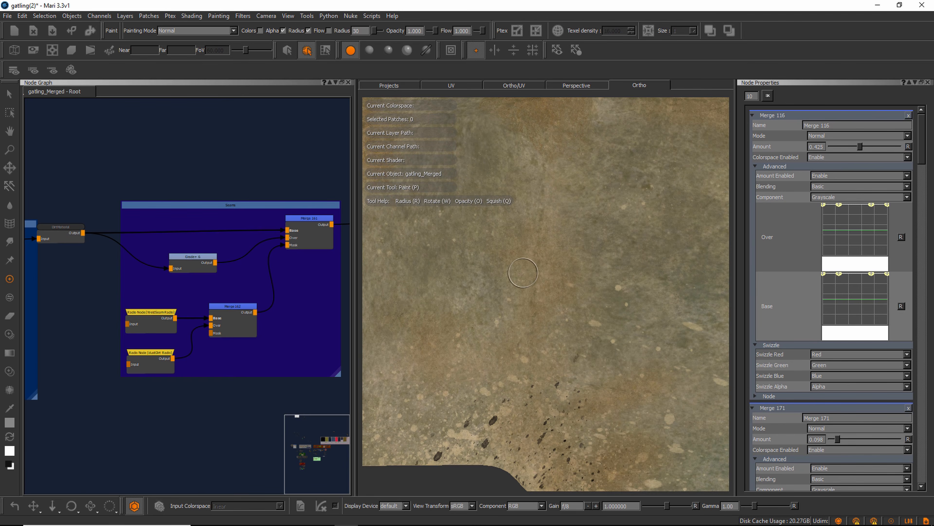
# Step: Preview the weld seam radio node and Merge 162, and examine the combined seams mask on the body
pyautogui.moveTo(161, 312); pyautogui.dragTo(163, 311)
pyautogui.press('v')
pyautogui.moveTo(440, 285)
pyautogui.keyDown('alt'); pyautogui.mouseDown(button='right')
pyautogui.moveTo(411, 268)
pyautogui.moveTo(439, 281)
pyautogui.mouseUp(button='right'); pyautogui.keyUp('alt')
pyautogui.click(230, 307)
pyautogui.press('v')
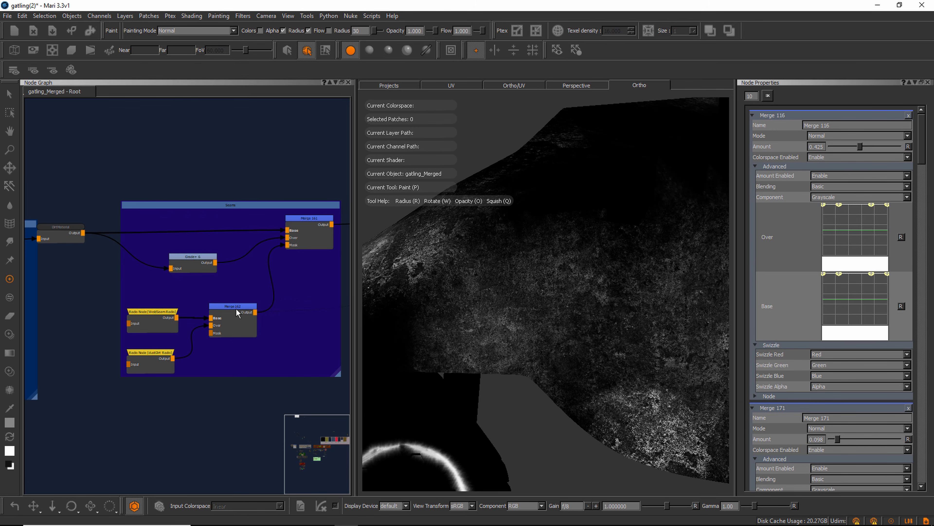
# Step: Preview the Seams output merge on the whole vehicle, inspect its surface details, and follow its output to the next node
pyautogui.click(306, 216)
pyautogui.press('v')
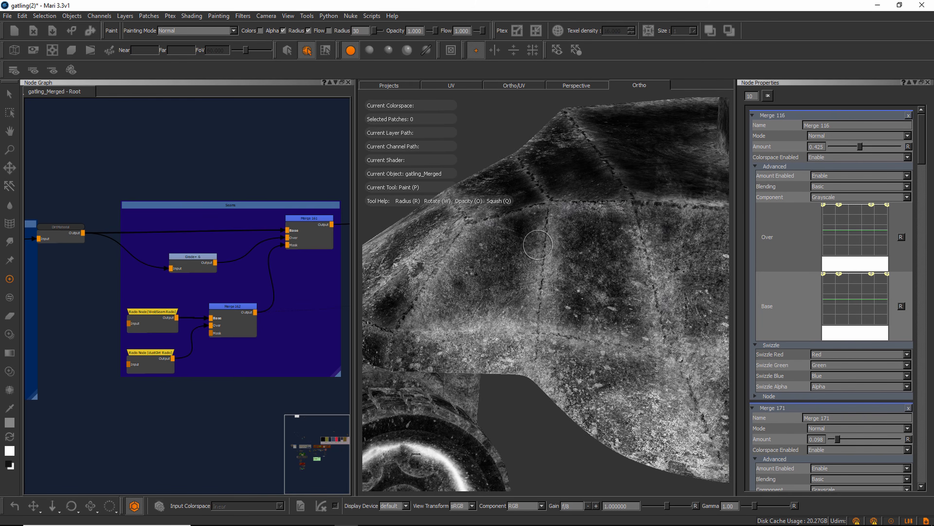
pyautogui.keyDown('alt'); pyautogui.moveTo(510, 245); pyautogui.dragTo(515, 255, button='right'); pyautogui.keyUp('alt')
pyautogui.keyDown('alt'); pyautogui.moveTo(453, 261); pyautogui.dragTo(339, 293, button='middle'); pyautogui.keyUp('alt')
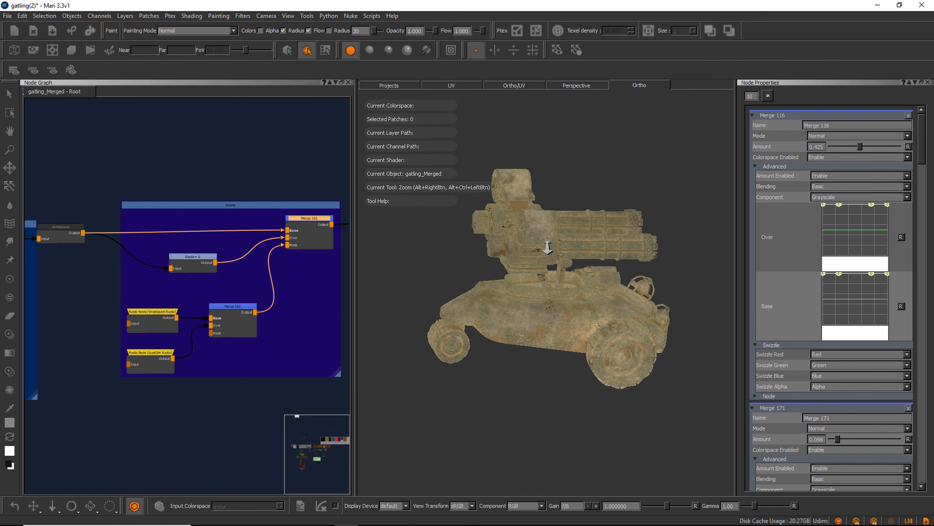
pyautogui.keyDown('alt'); pyautogui.moveTo(538, 245); pyautogui.dragTo(586, 258, button='right'); pyautogui.keyUp('alt')
pyautogui.keyDown('alt'); pyautogui.moveTo(587, 258); pyautogui.dragTo(585, 249); pyautogui.keyUp('alt')
pyautogui.keyDown('alt'); pyautogui.moveTo(584, 249); pyautogui.dragTo(555, 241, button='right'); pyautogui.keyUp('alt')
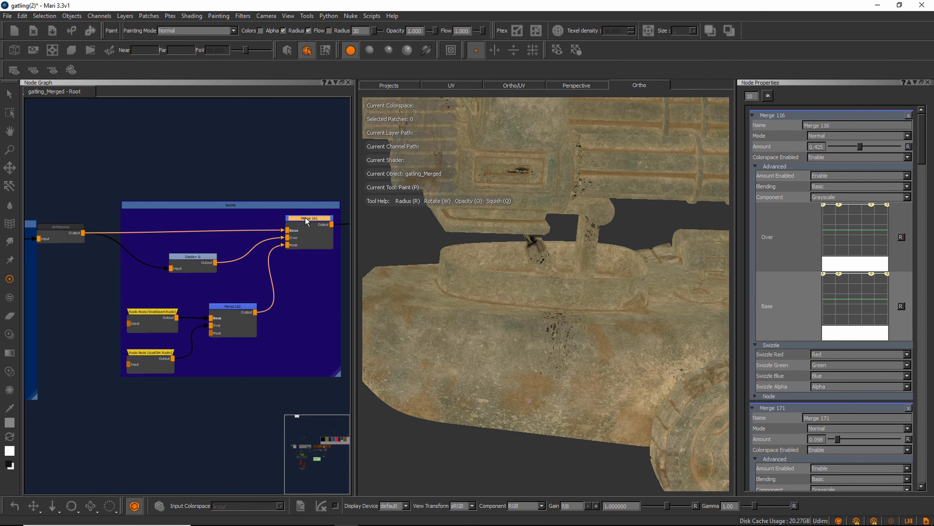
pyautogui.moveTo(305, 216); pyautogui.dragTo(306, 219)
pyautogui.keyDown('alt'); pyautogui.moveTo(625, 258); pyautogui.dragTo(594, 265, button='right'); pyautogui.keyUp('alt')
pyautogui.keyDown('alt'); pyautogui.moveTo(594, 265); pyautogui.dragTo(541, 271); pyautogui.keyUp('alt')
pyautogui.moveTo(298, 260); pyautogui.dragTo(162, 264, button='middle')
pyautogui.scroll(-6, 247, 247)
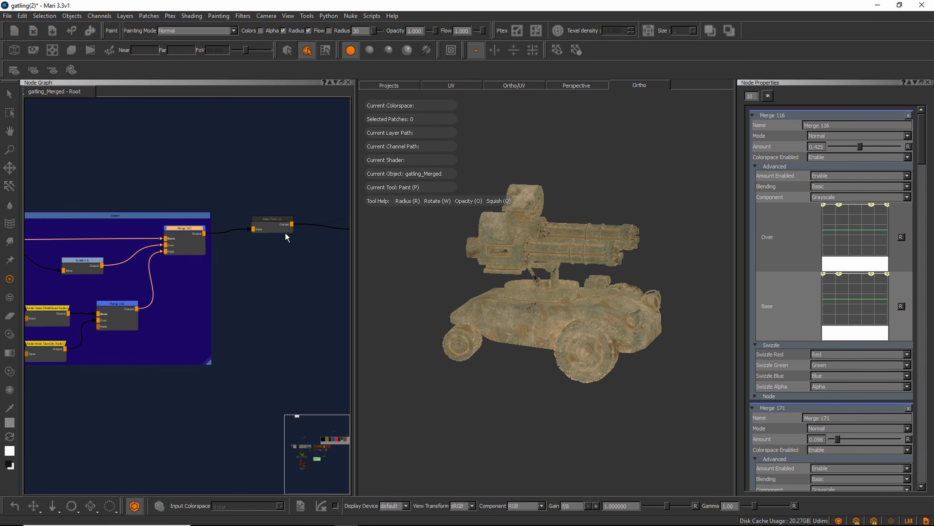
pyautogui.scroll(5, 583, 259)
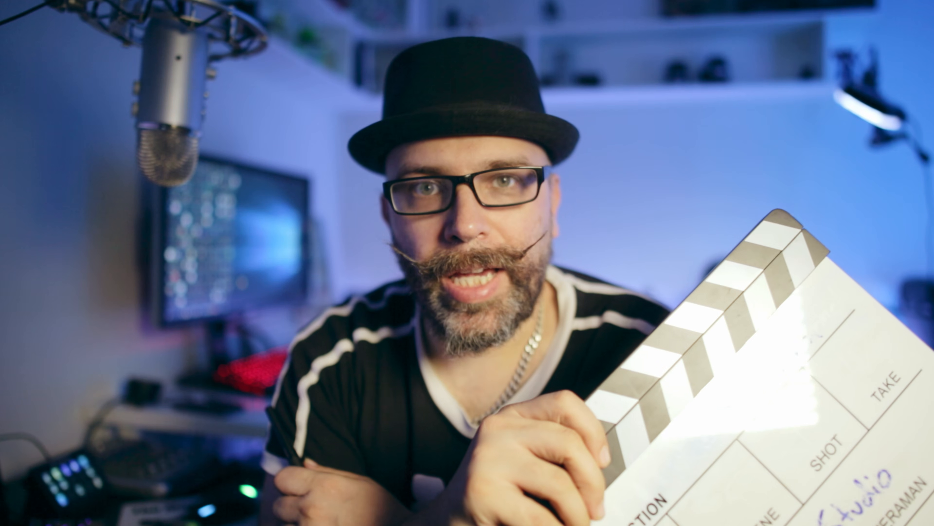